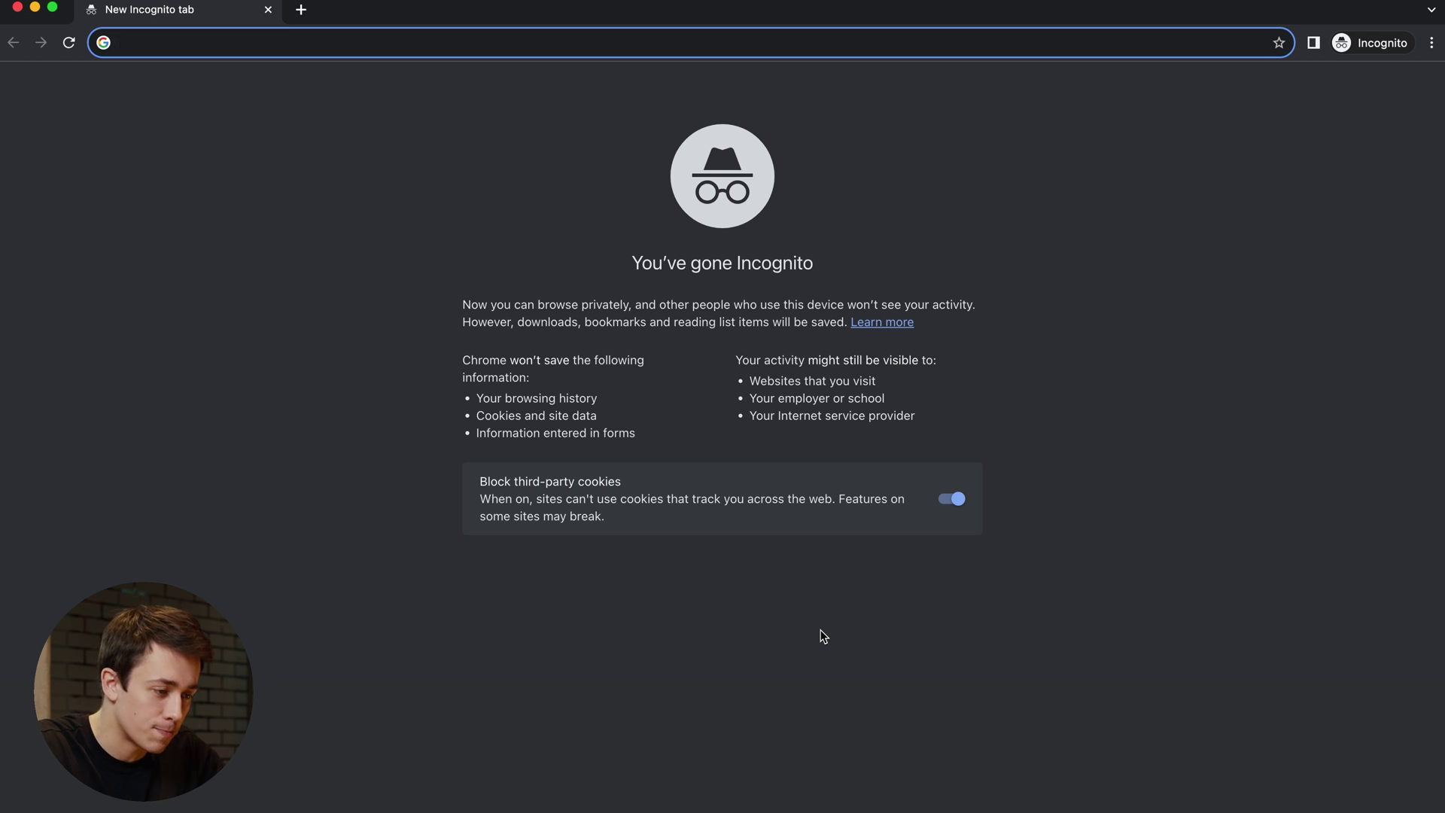
- Load certifier.io/templates in the browser
{"action": "type", "text": "certifier.io"}
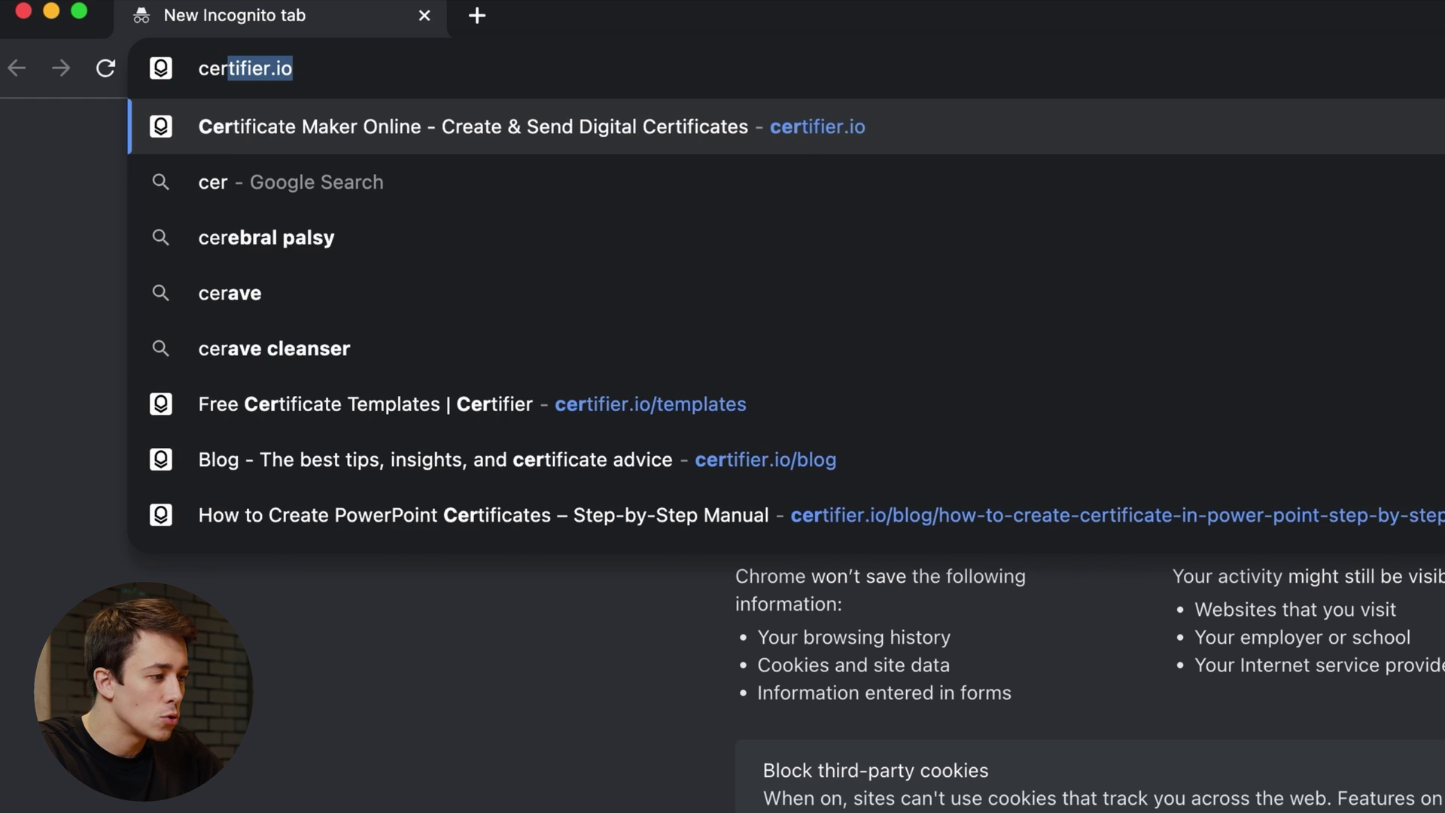
{"action": "key", "text": "Right"}
{"action": "type", "text": "/templates"}
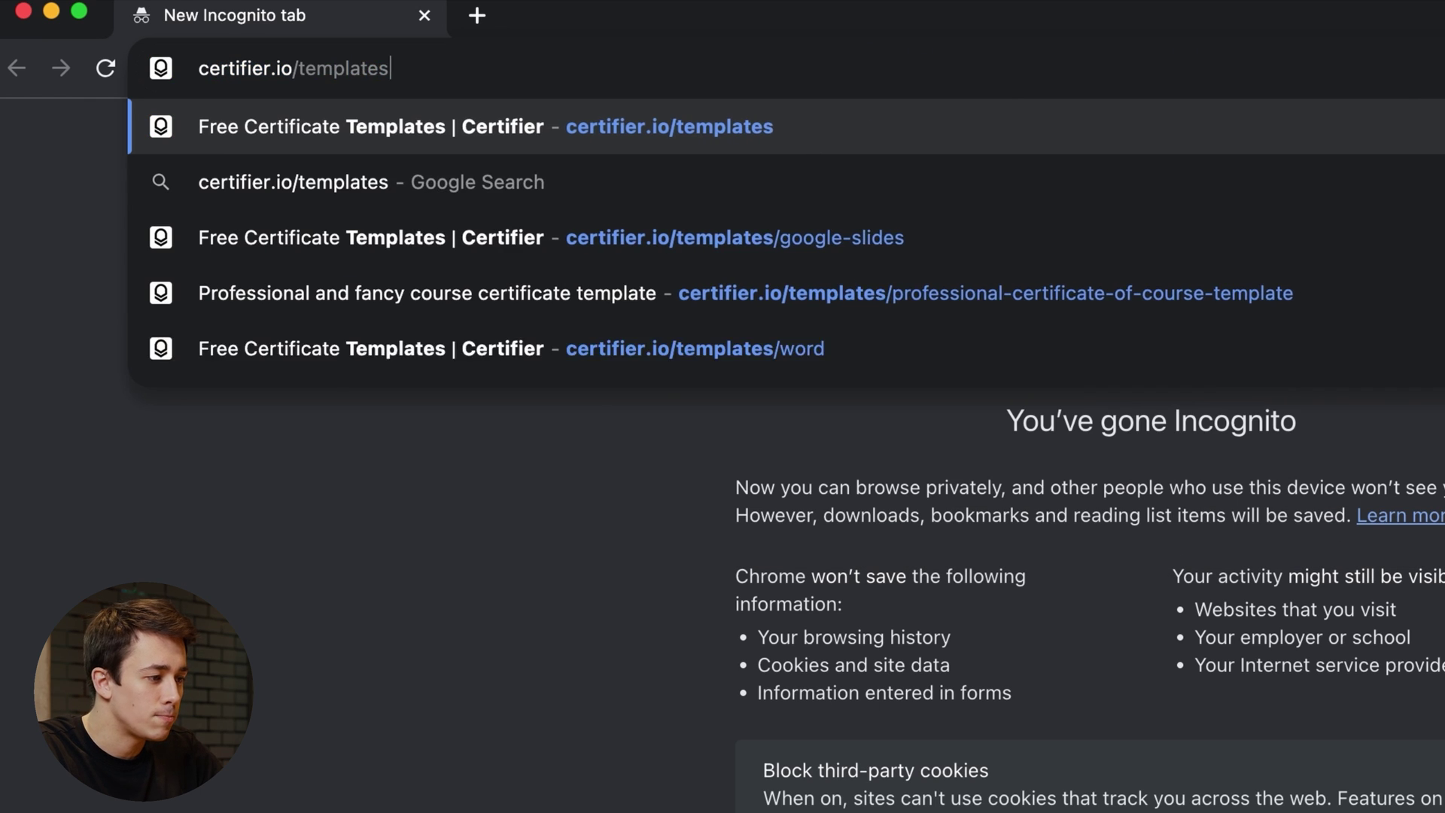
{"action": "key", "text": "Return"}
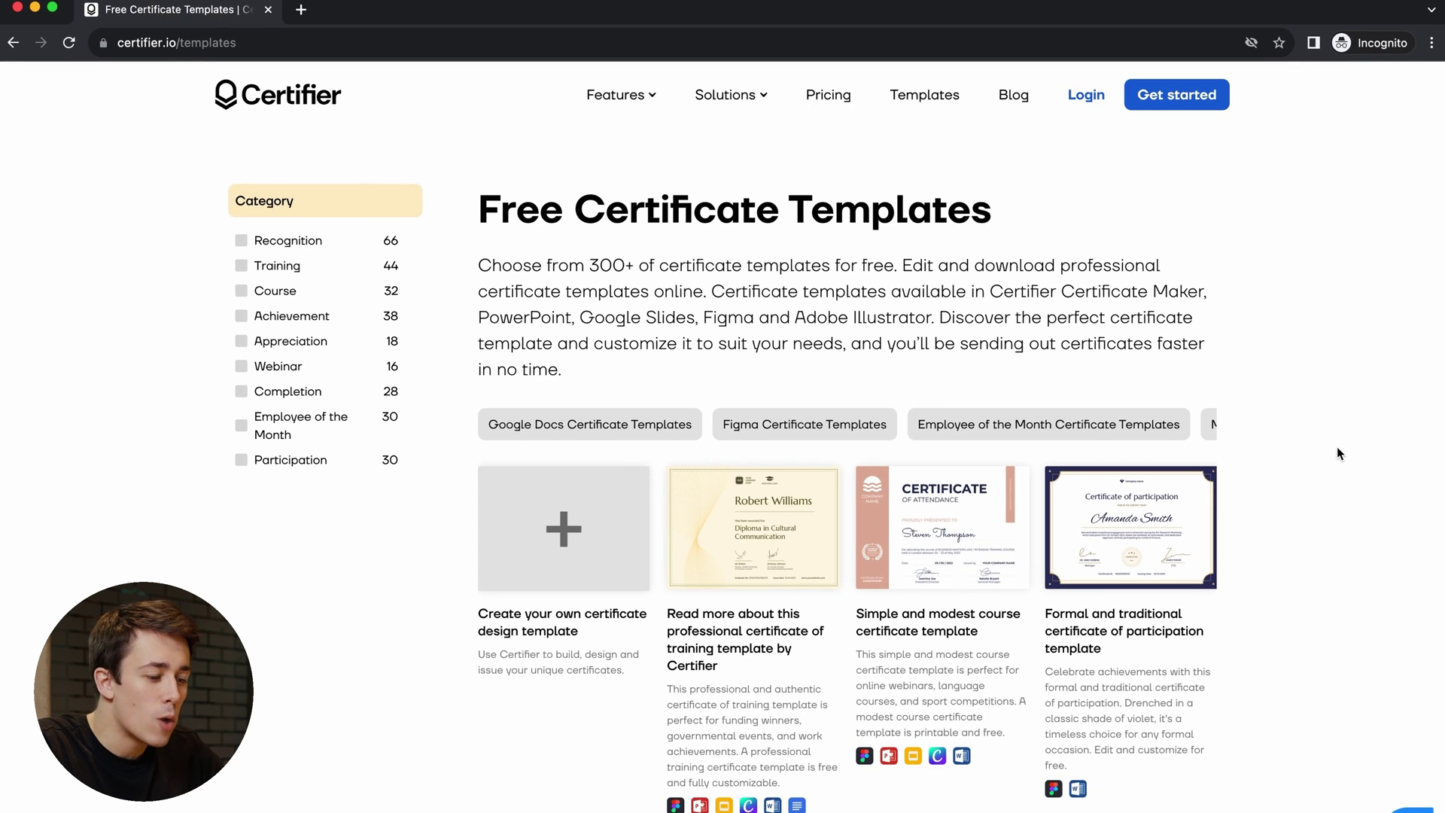
- Scroll the category chip row across to Powerpoint Certificate Templates
{"action": "scroll", "coordinate": [1338, 451], "scroll_direction": "down", "scroll_amount": 5}
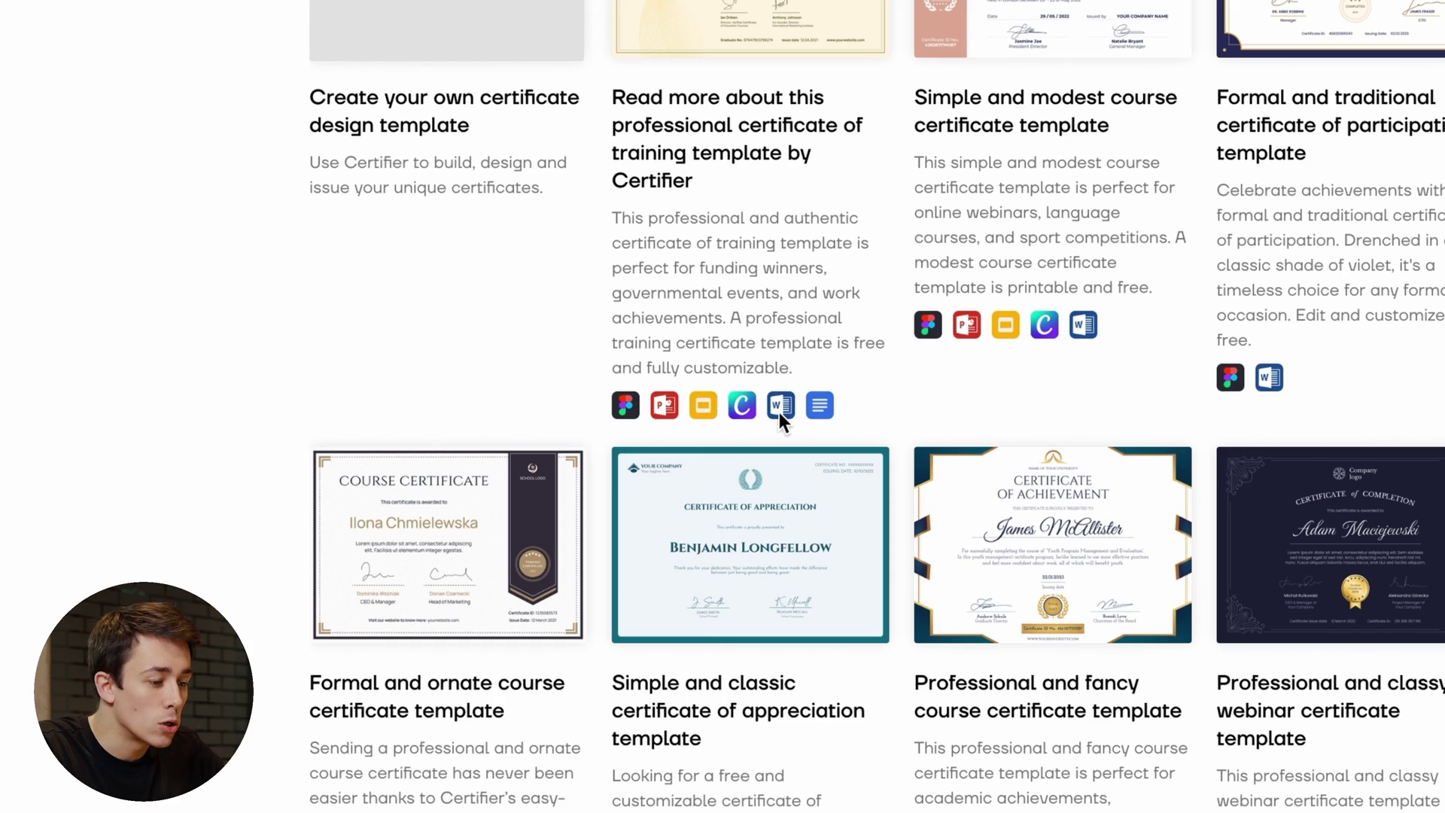
{"action": "scroll", "coordinate": [871, 409], "scroll_direction": "up", "scroll_amount": 5}
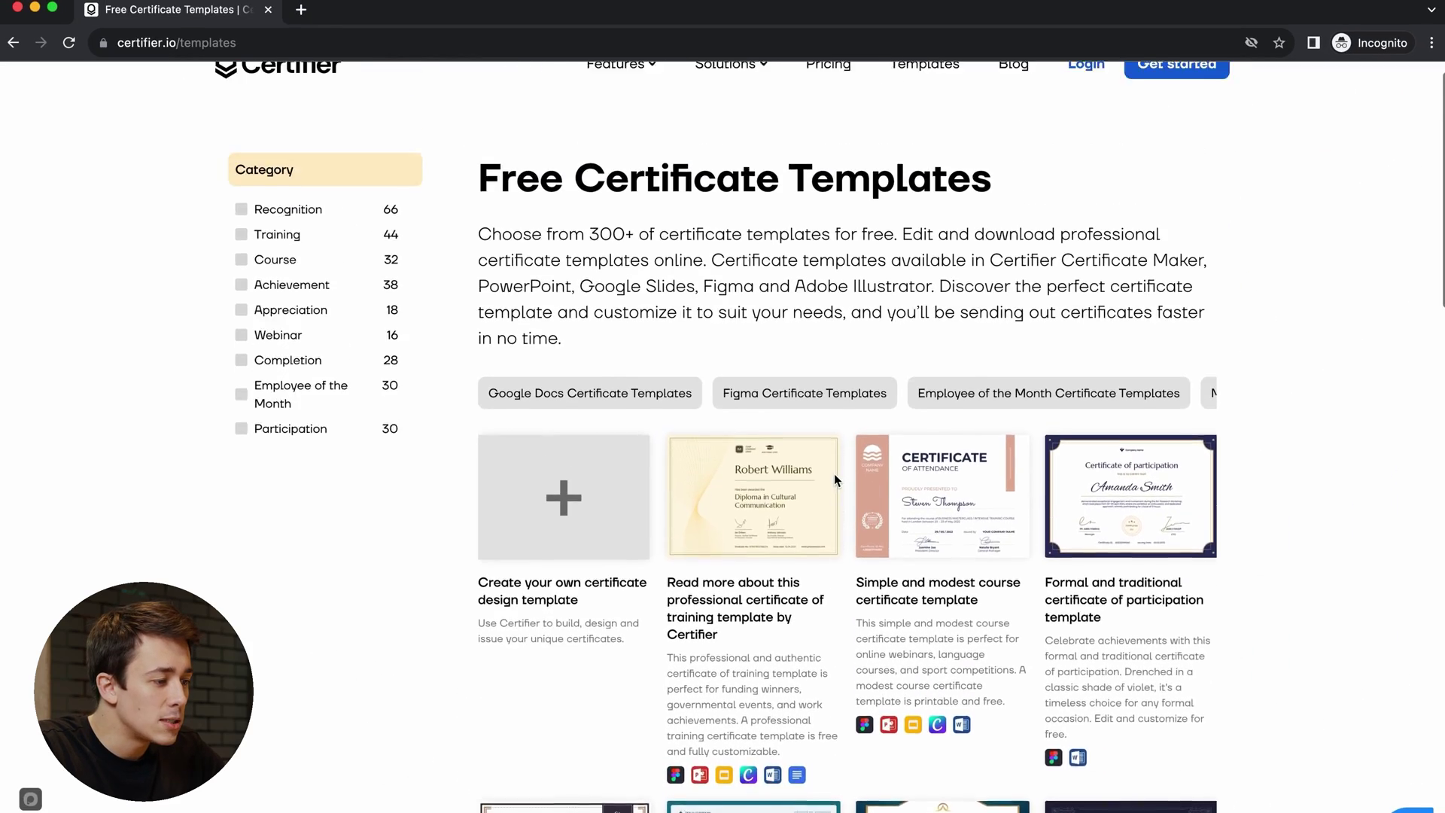
{"action": "scroll", "coordinate": [834, 473], "scroll_direction": "up", "scroll_amount": 1}
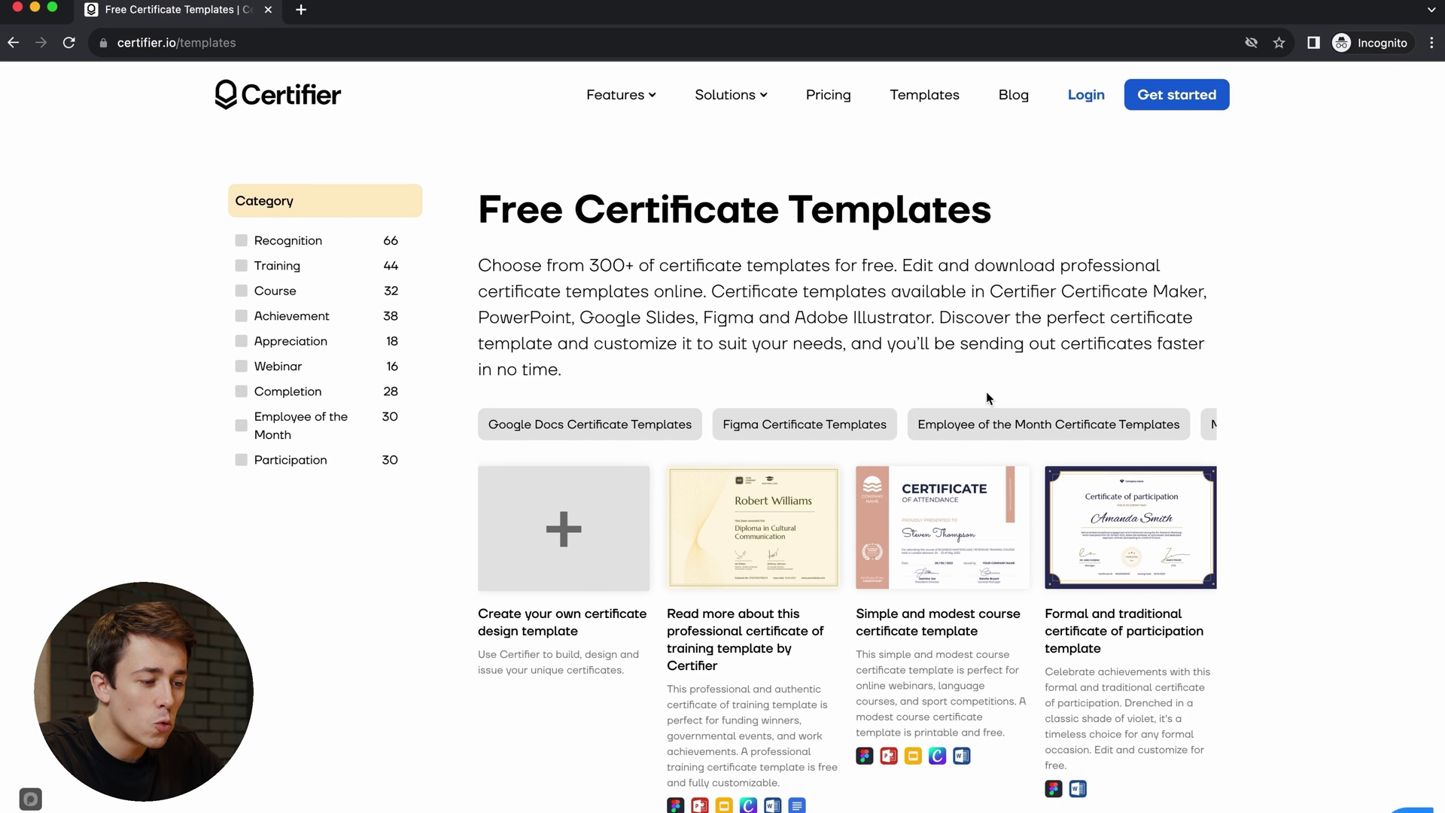
{"action": "scroll", "coordinate": [992, 425], "scroll_direction": "right", "scroll_amount": 3}
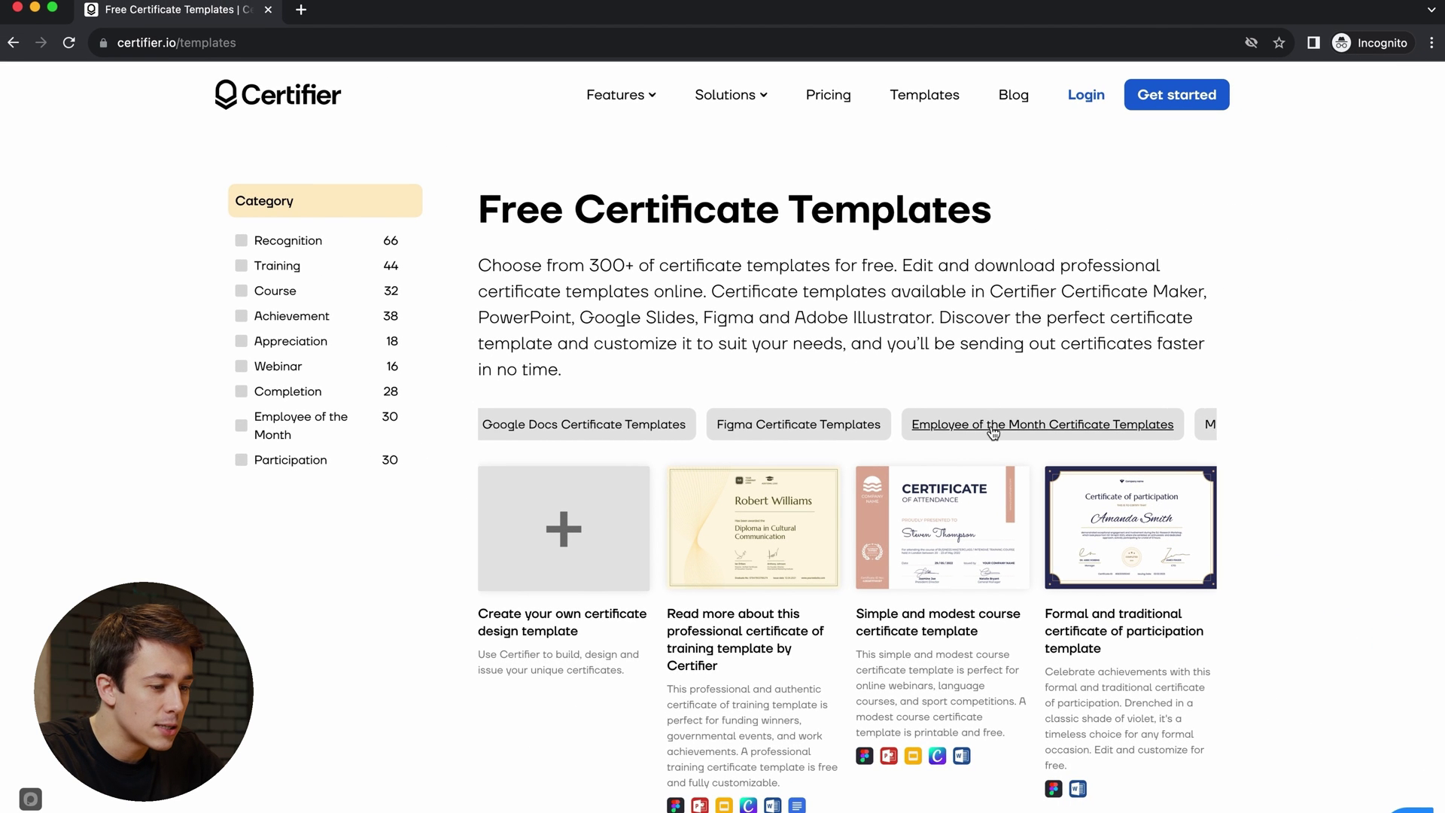
{"action": "scroll", "coordinate": [994, 432], "scroll_direction": "right", "scroll_amount": 5}
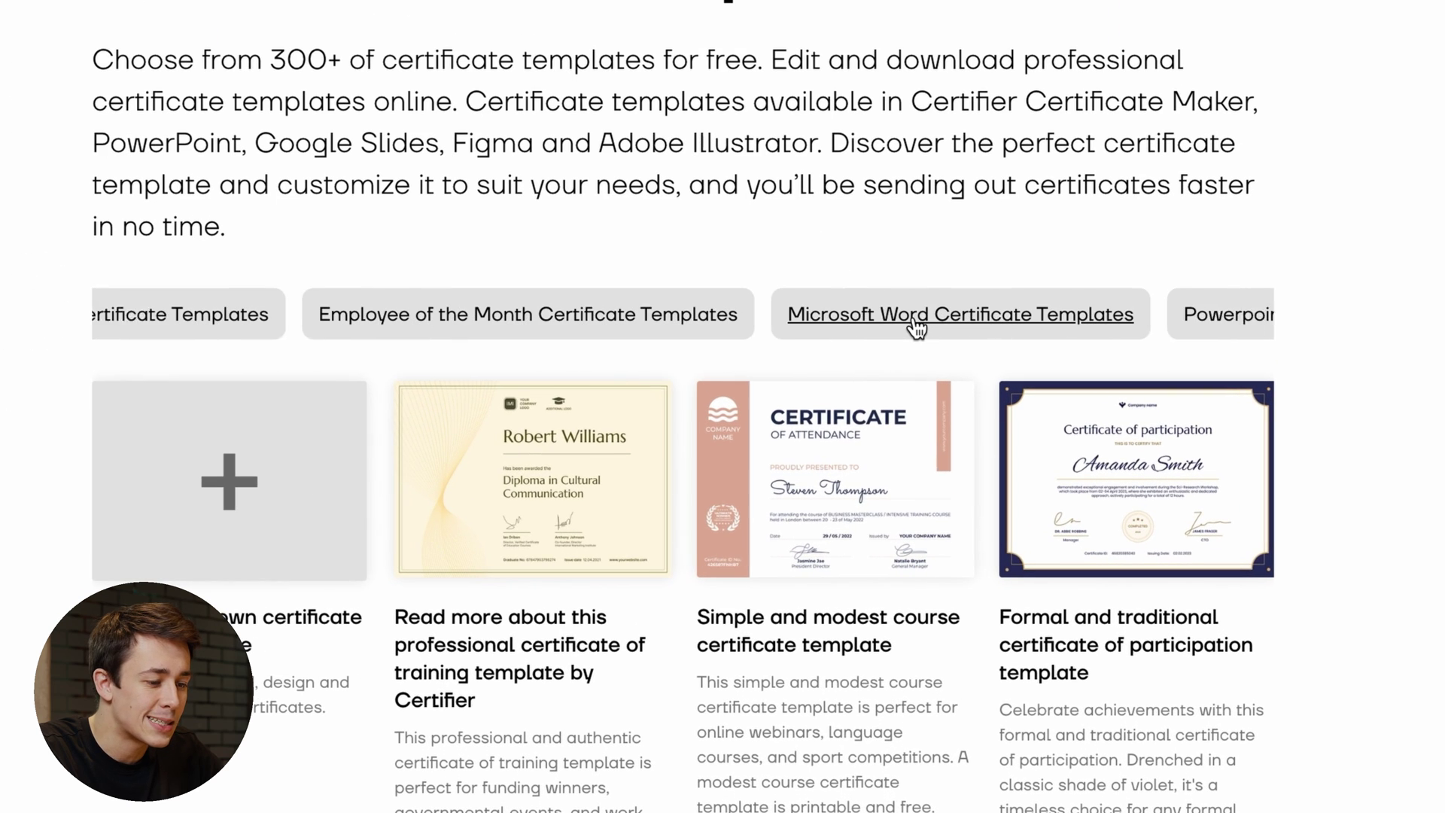
{"action": "scroll", "coordinate": [916, 325], "scroll_direction": "right", "scroll_amount": 5}
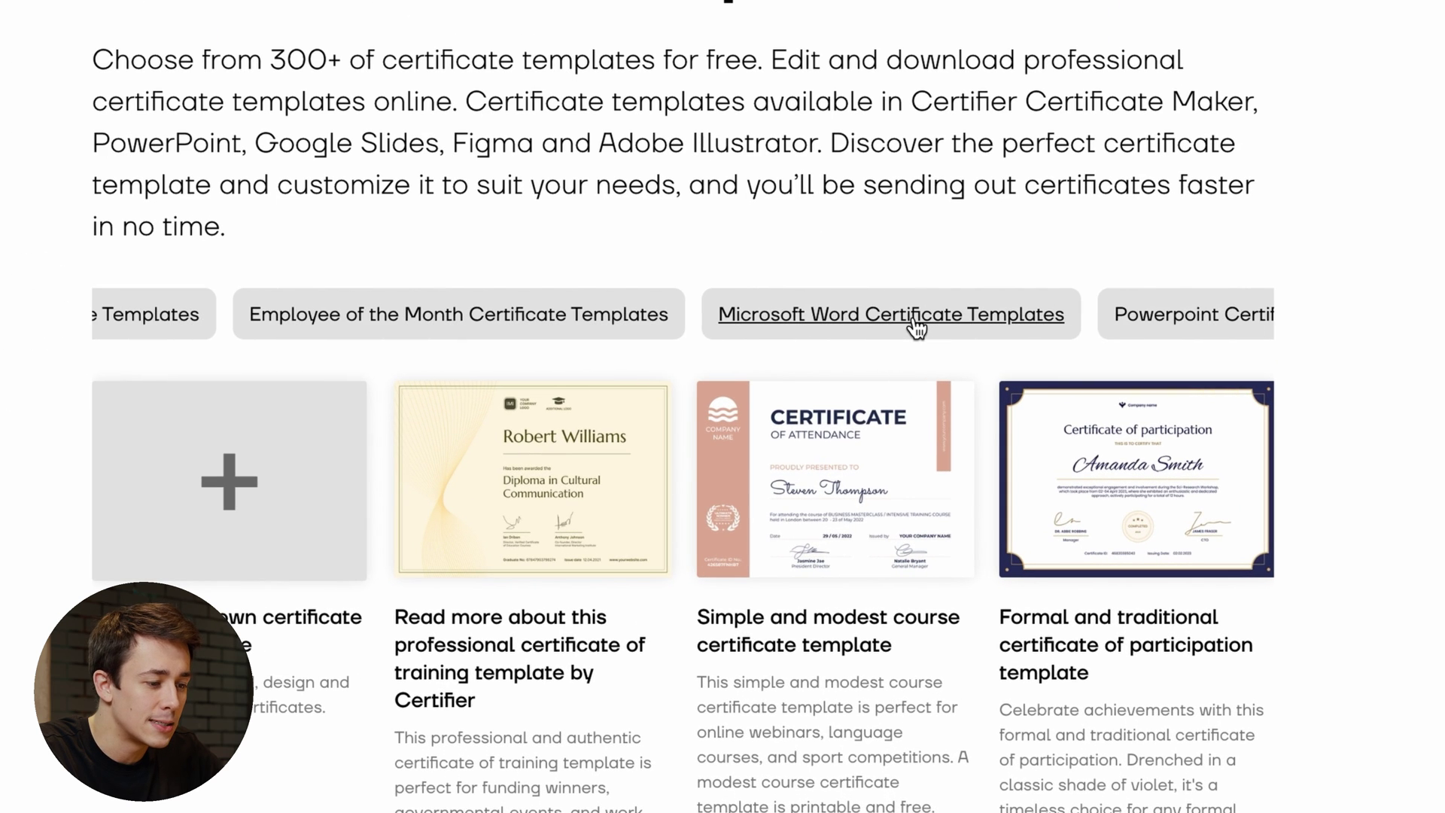
{"action": "scroll", "coordinate": [913, 325], "scroll_direction": "right", "scroll_amount": 4}
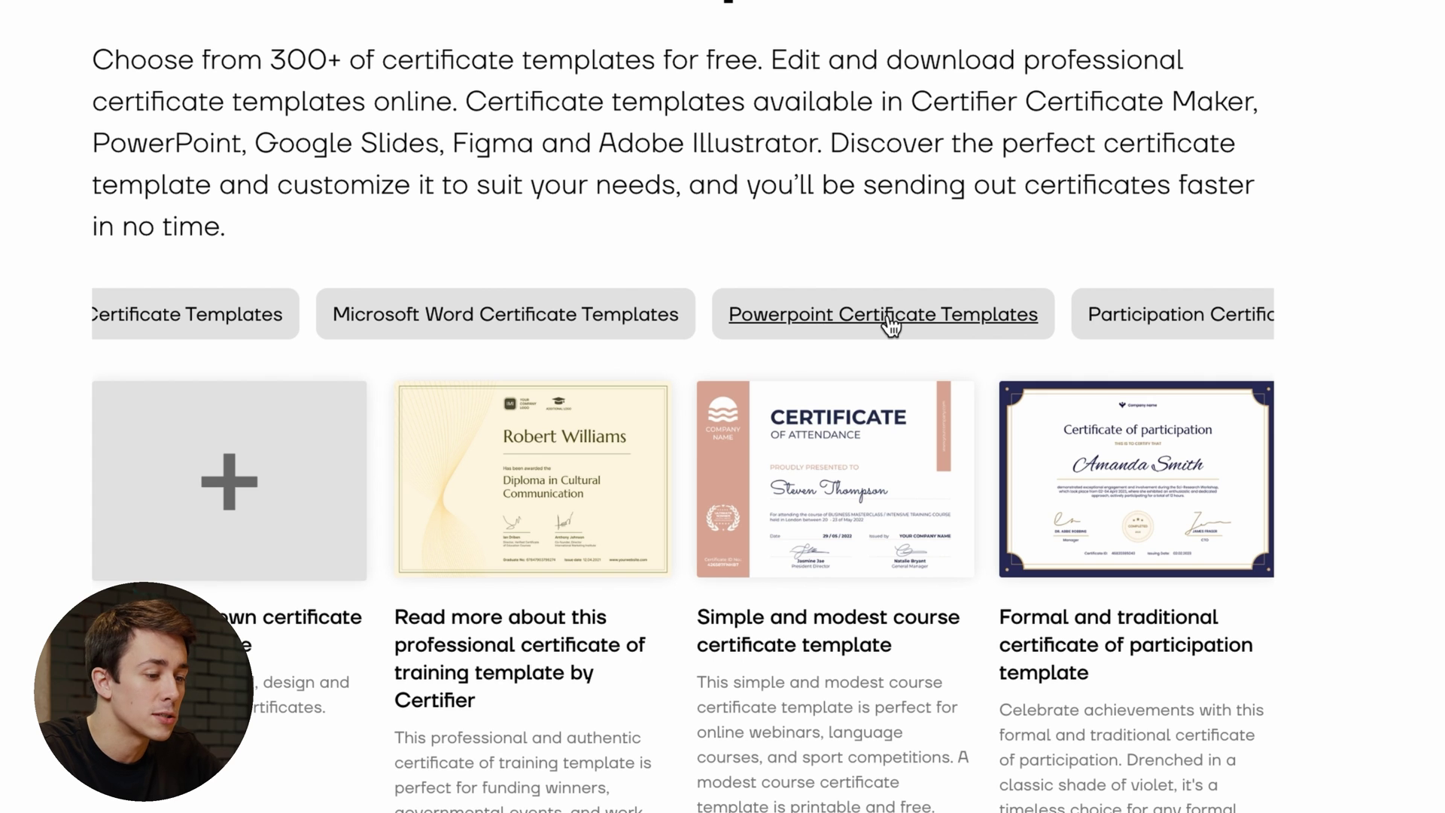
- Filter the gallery by the Powerpoint Certificate Templates chip and browse the results
{"action": "left_click", "coordinate": [890, 324]}
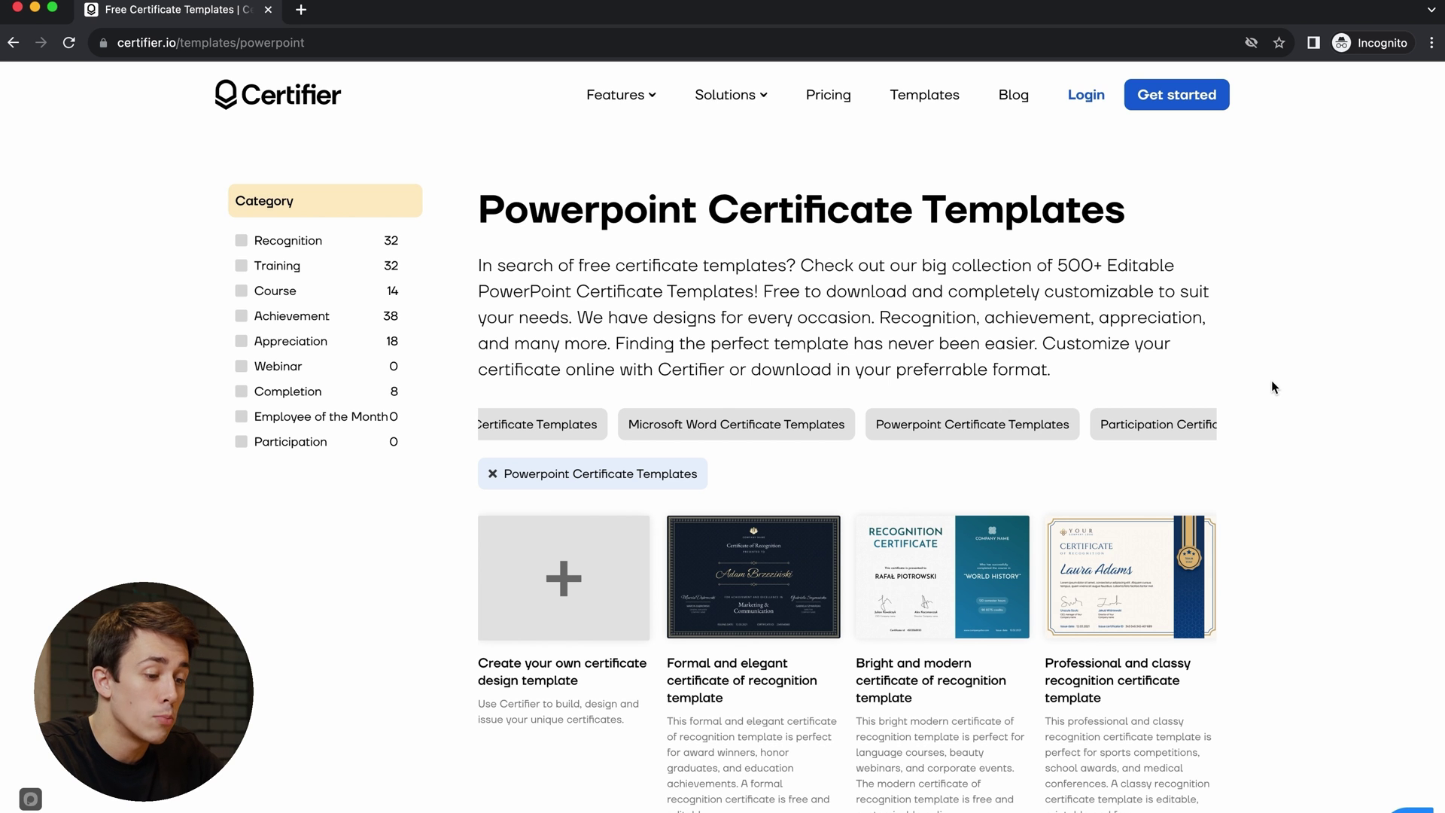
{"action": "scroll", "coordinate": [1272, 387], "scroll_direction": "down", "scroll_amount": 5}
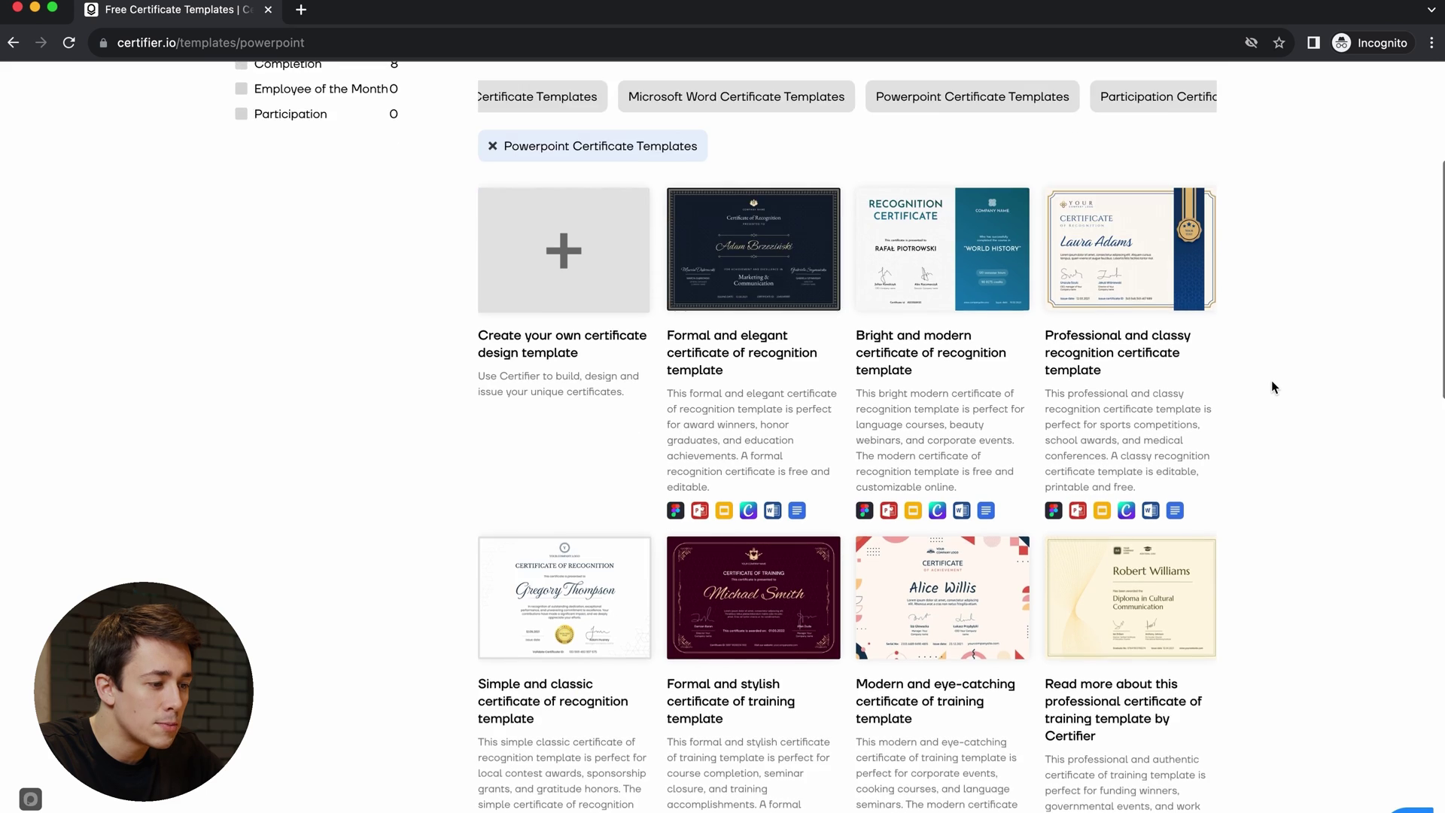
{"action": "scroll", "coordinate": [1271, 387], "scroll_direction": "down", "scroll_amount": 1}
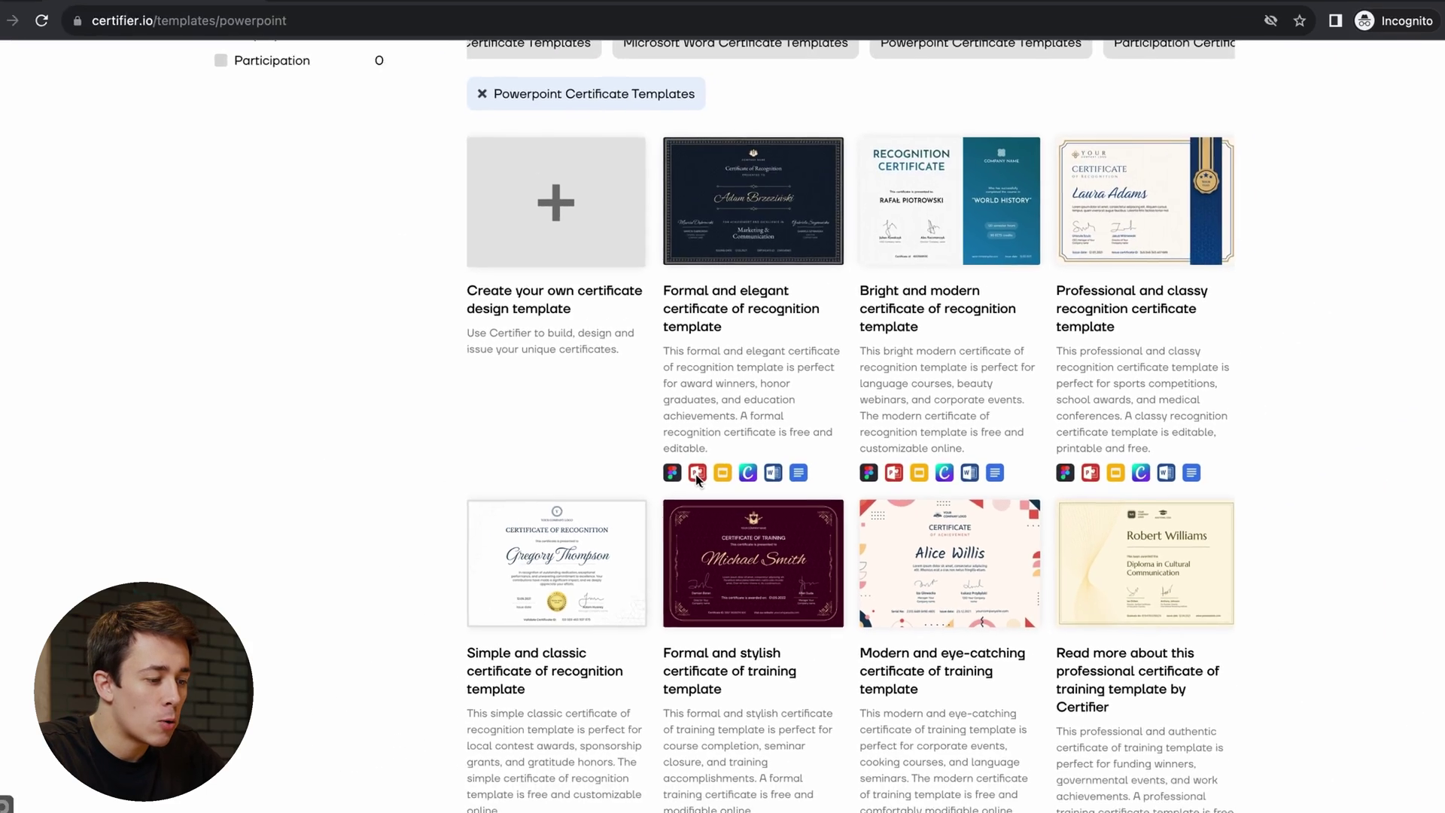
{"action": "scroll", "coordinate": [699, 479], "scroll_direction": "down", "scroll_amount": 7}
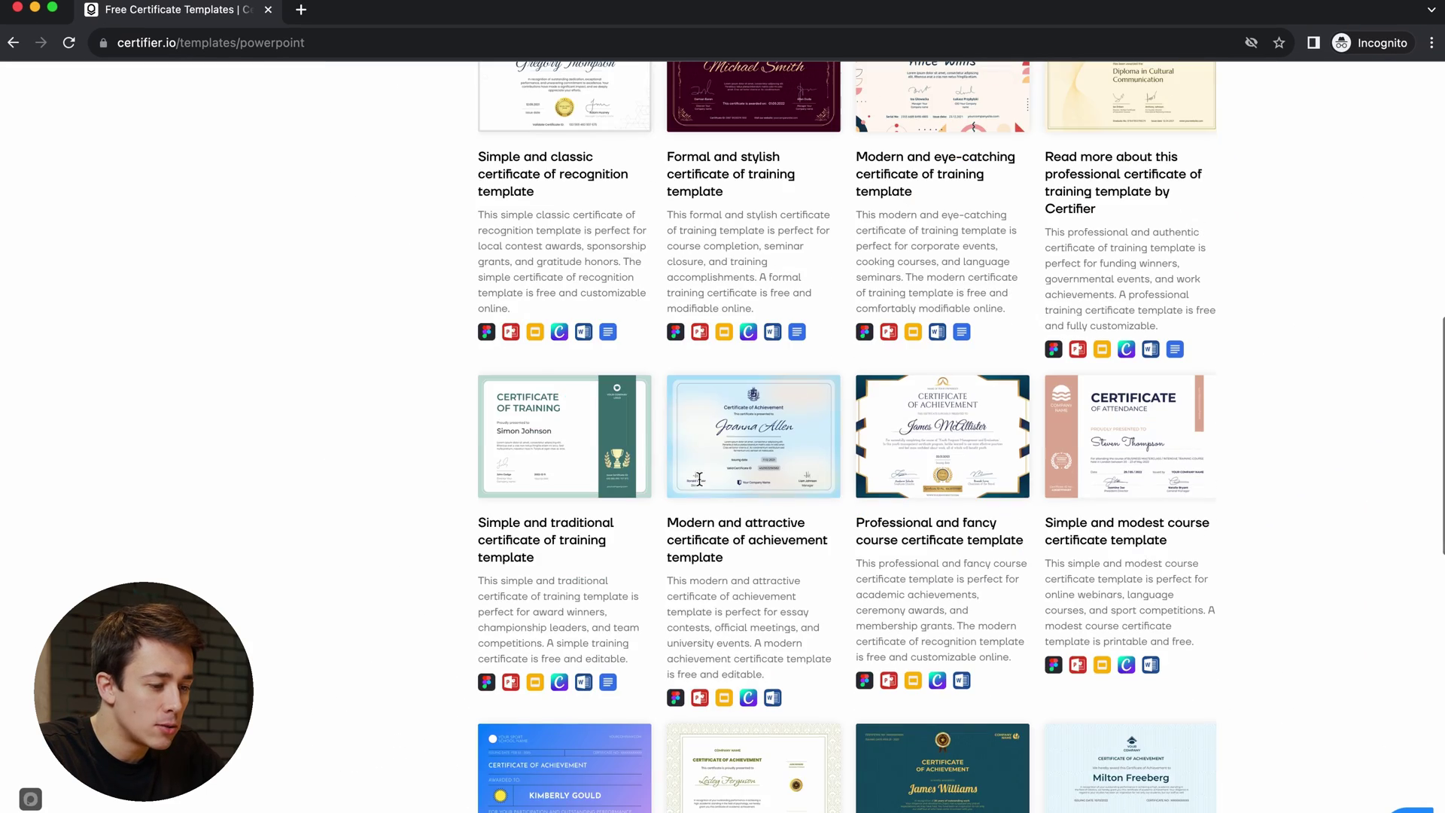
- Preview the Professional and fancy course template's portrait, gold and blue versions, then save its PowerPoint zip
{"action": "left_click", "coordinate": [934, 437]}
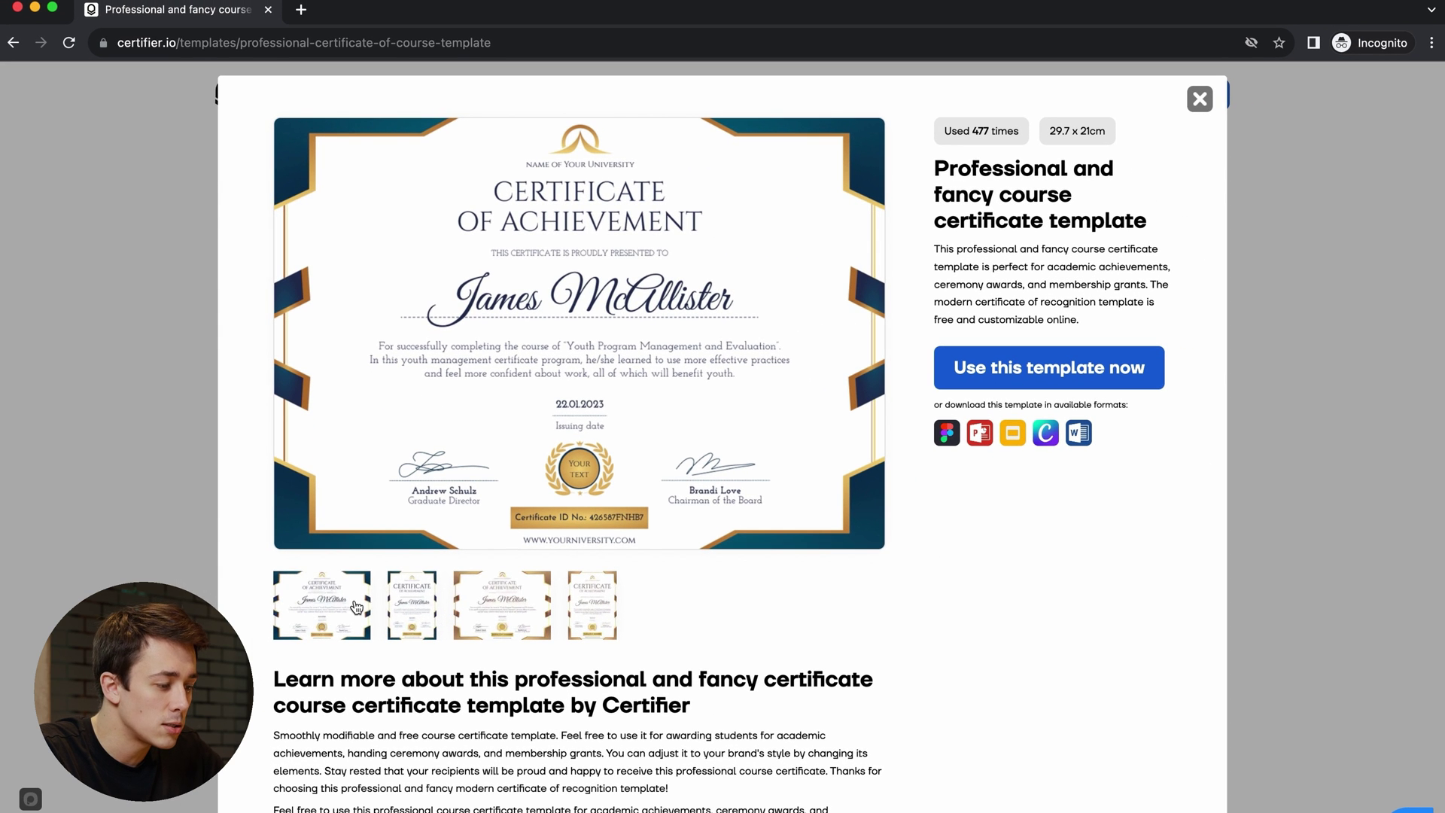
{"action": "left_click", "coordinate": [416, 606]}
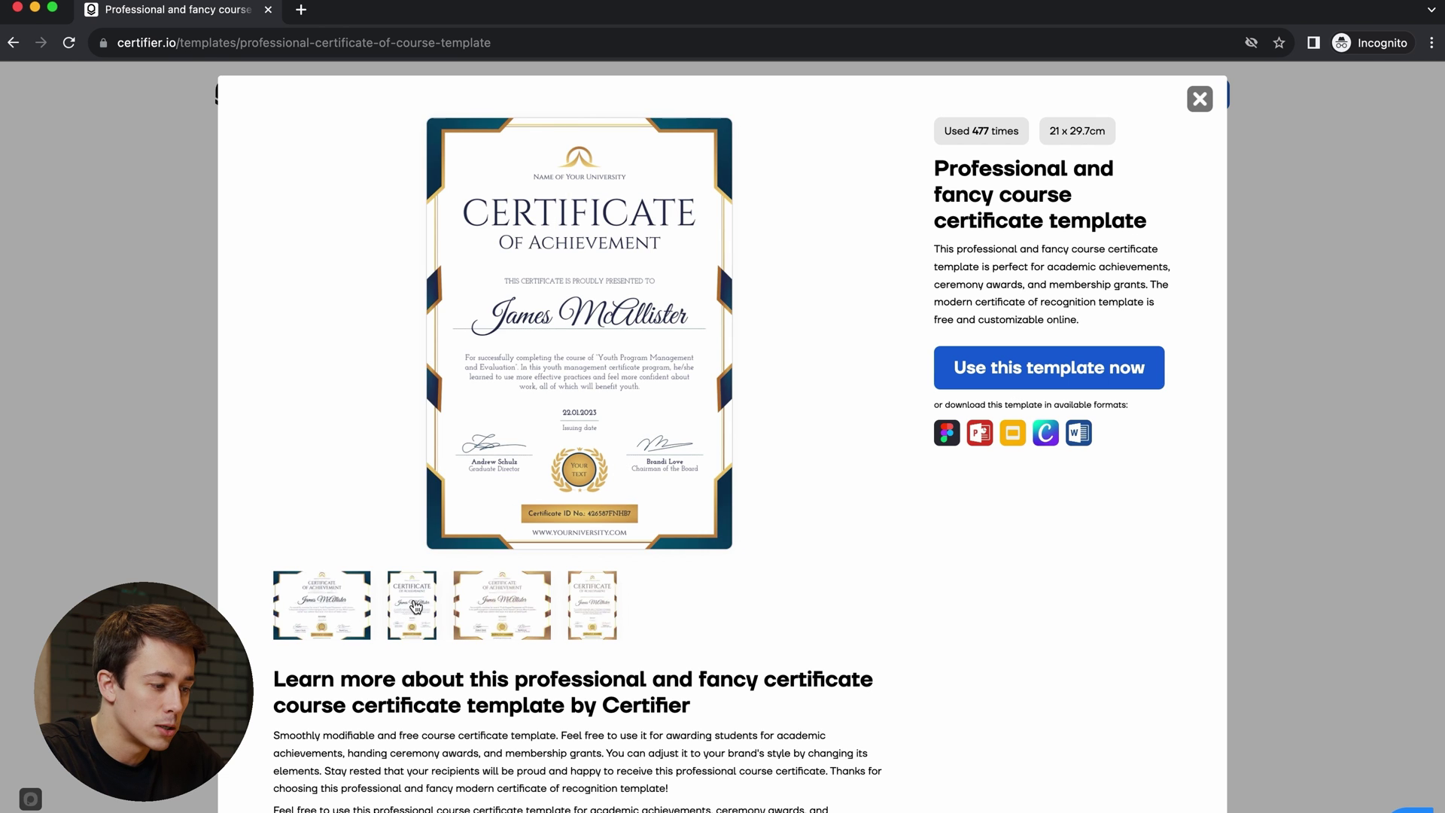
{"action": "left_click", "coordinate": [483, 612]}
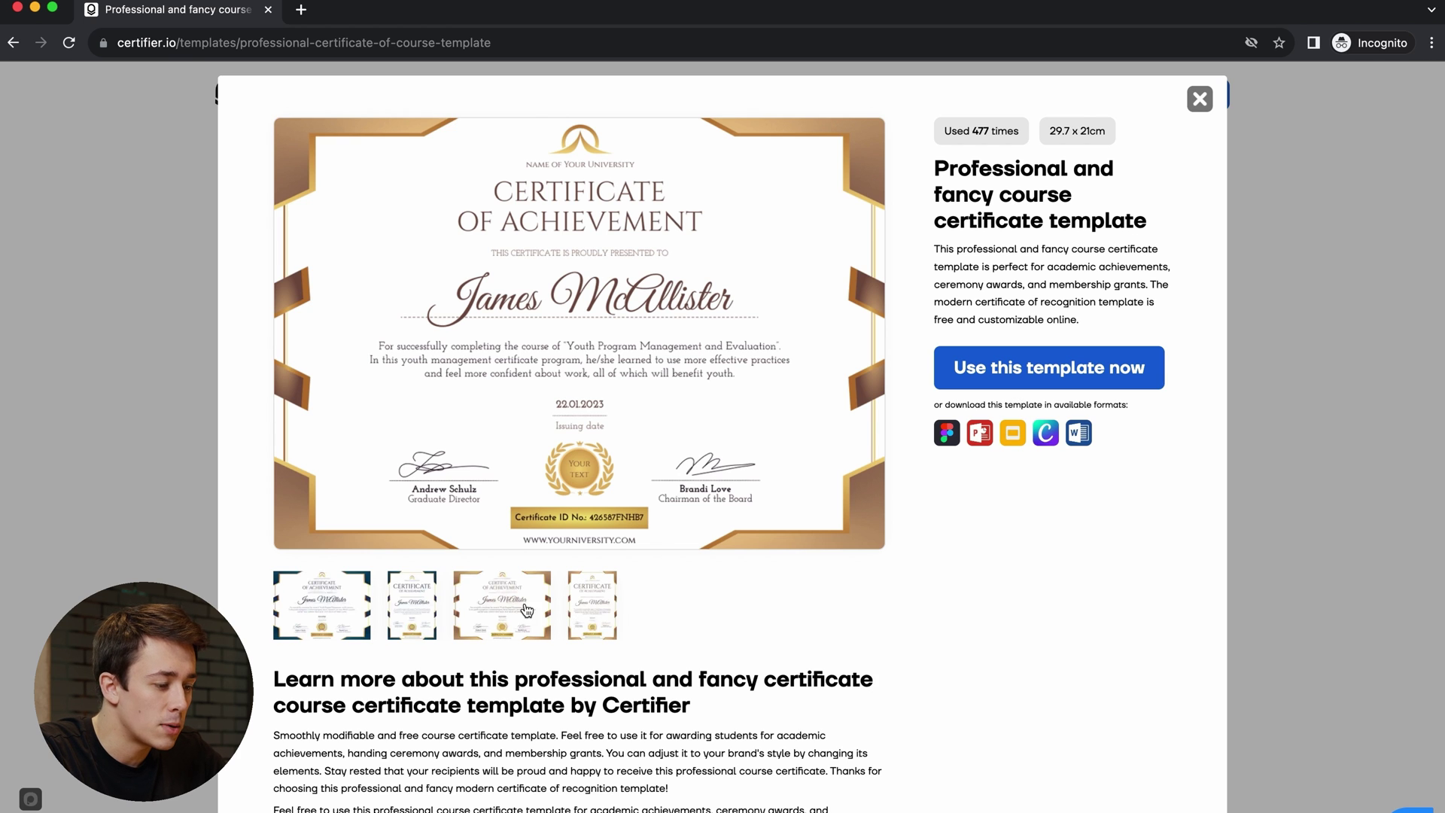
{"action": "left_click", "coordinate": [332, 602]}
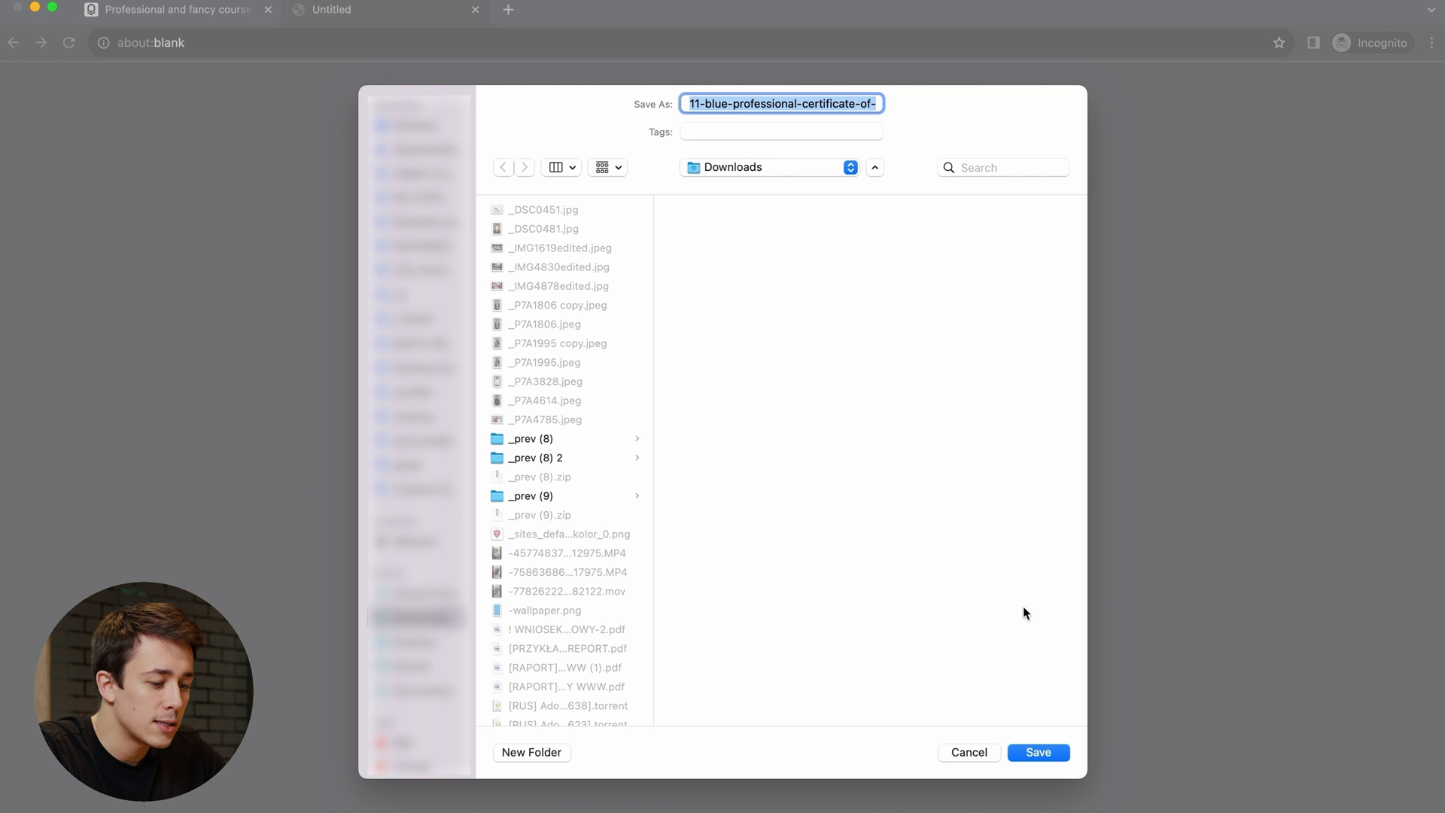
{"action": "left_click", "coordinate": [1036, 749]}
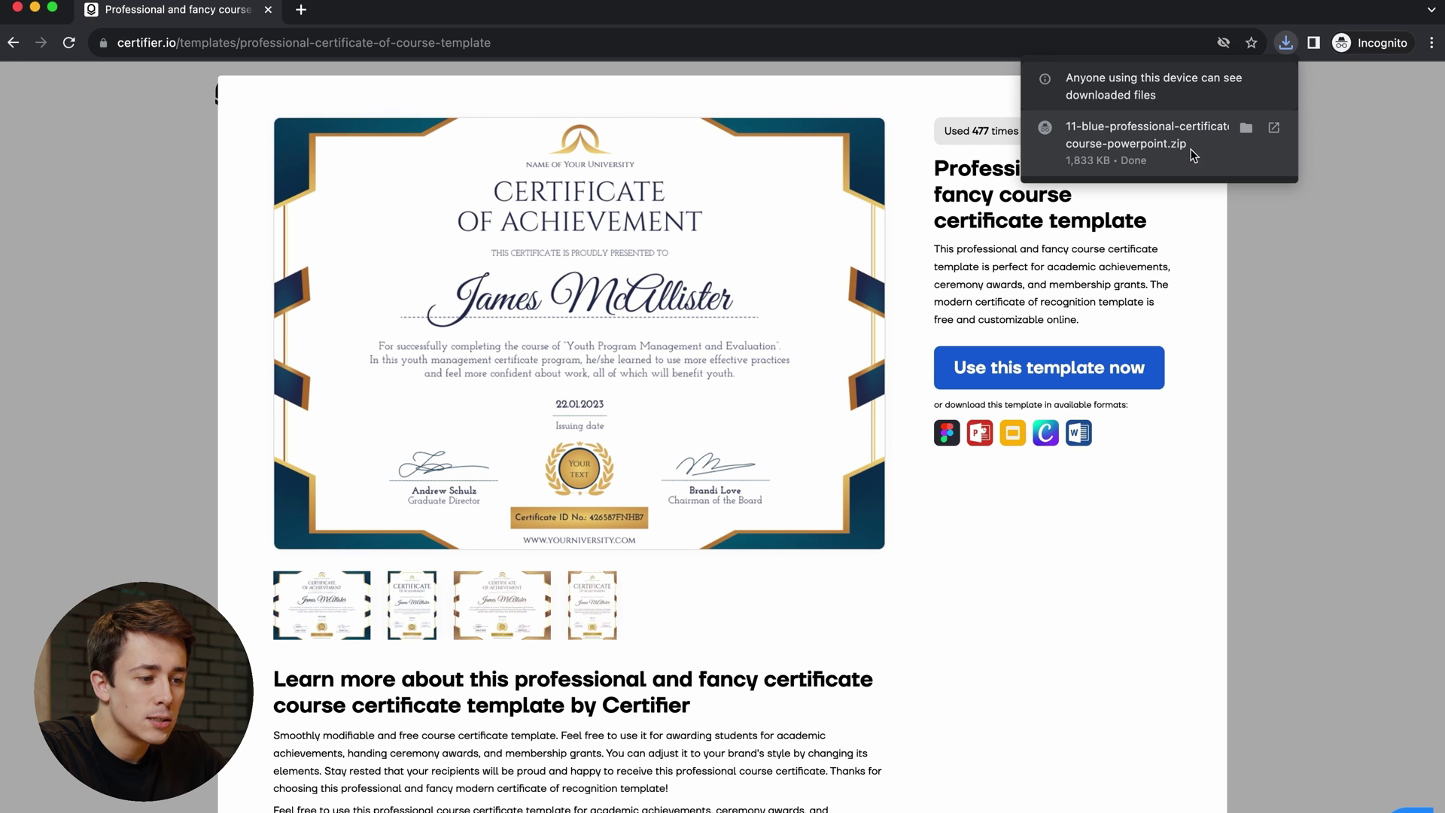
{"action": "left_click", "coordinate": [1193, 156]}
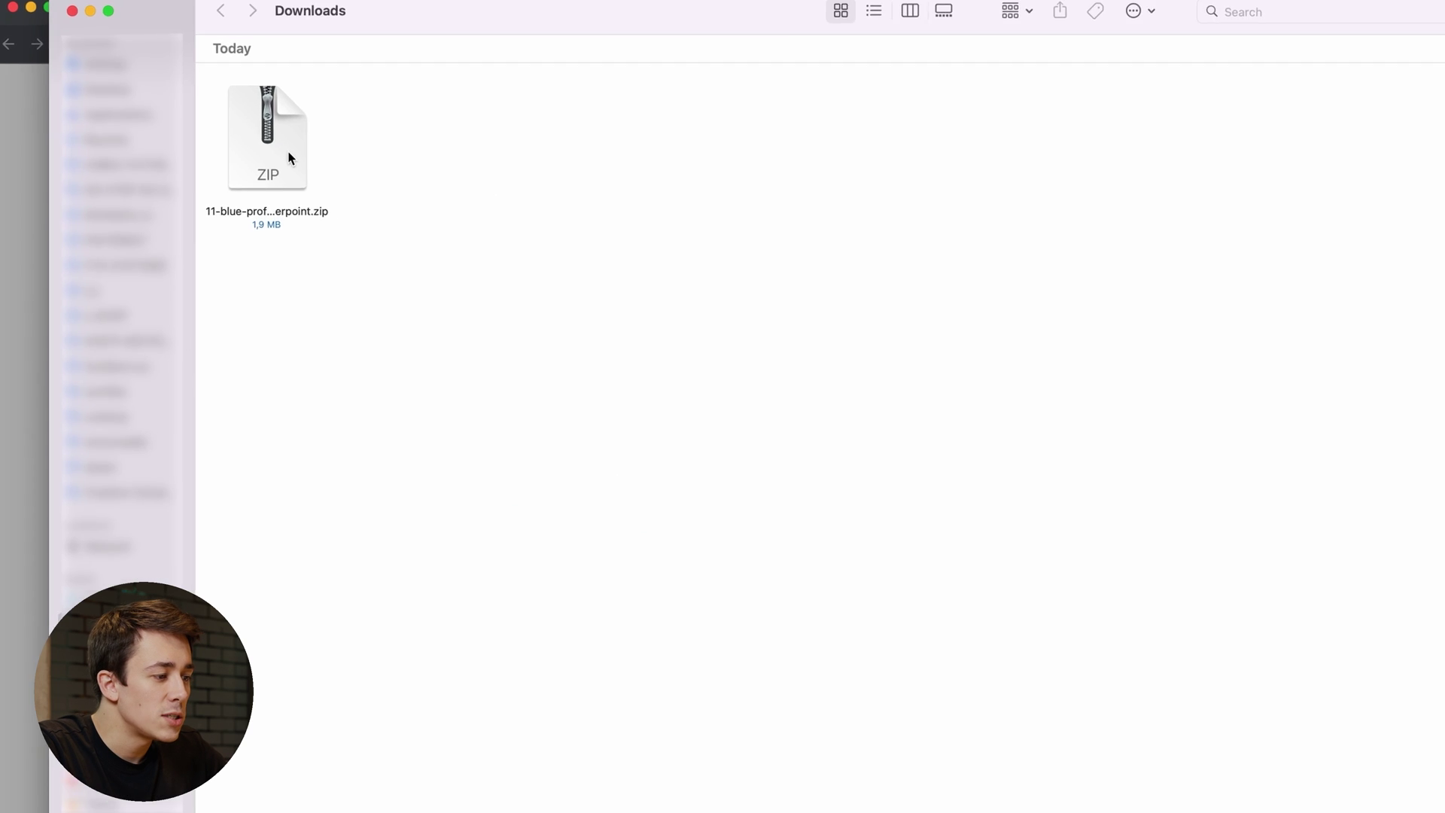
- Extract the zip and open the 11-blue-professional-certificate-of-course-powerpoint folder
{"action": "double_click", "coordinate": [349, 233]}
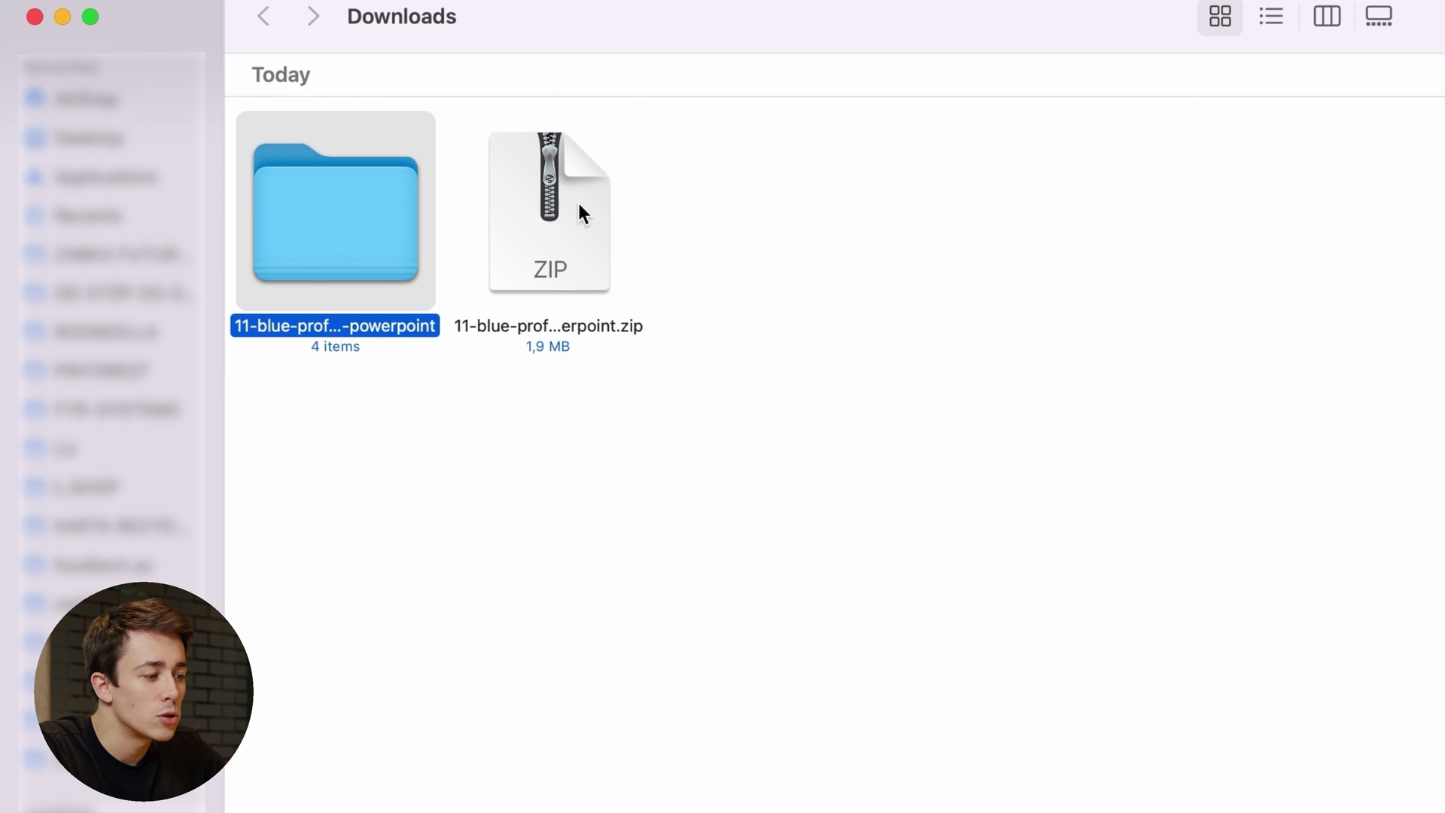
{"action": "double_click", "coordinate": [349, 225]}
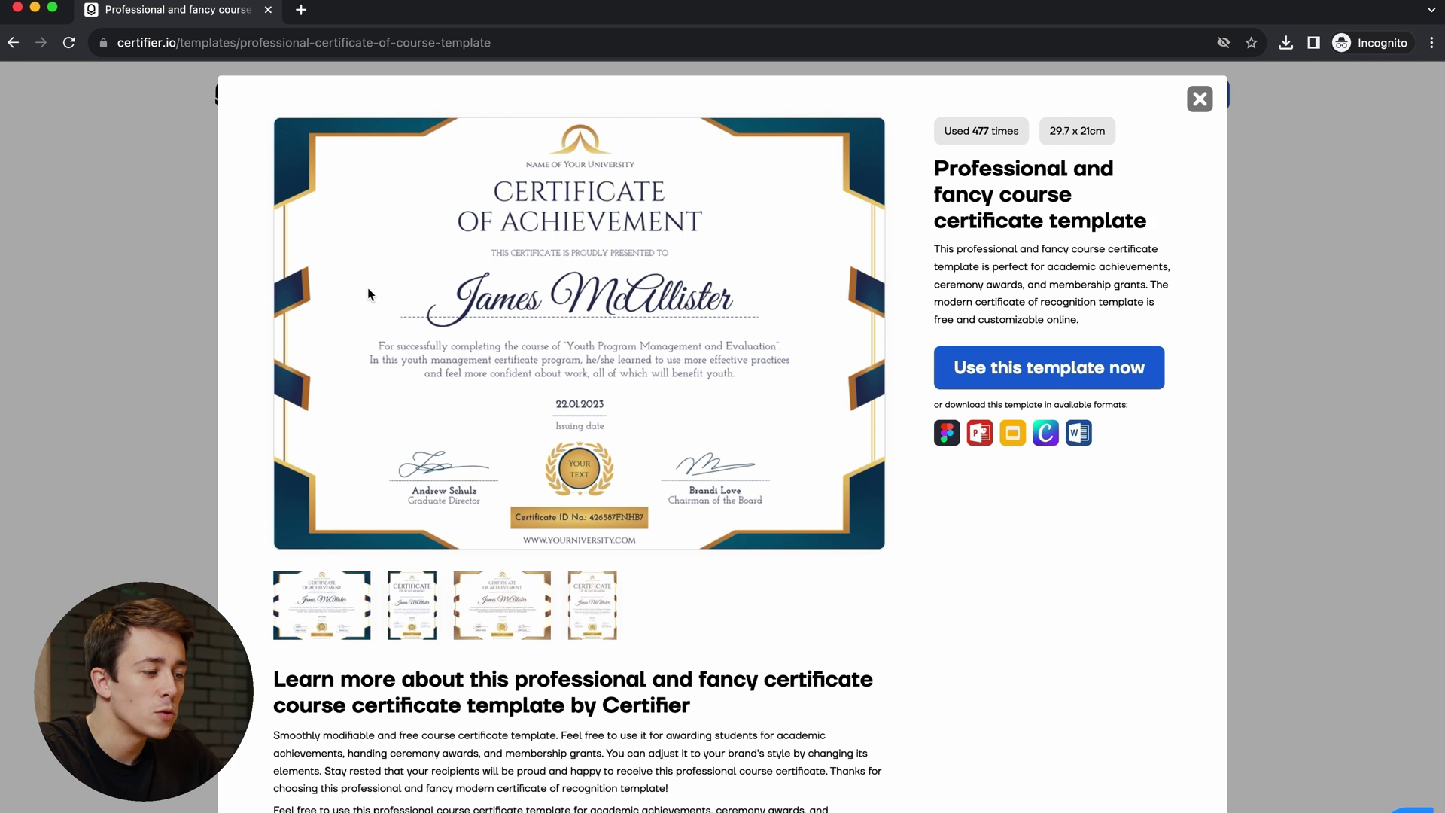
{"action": "key", "text": "ctrl+Right"}
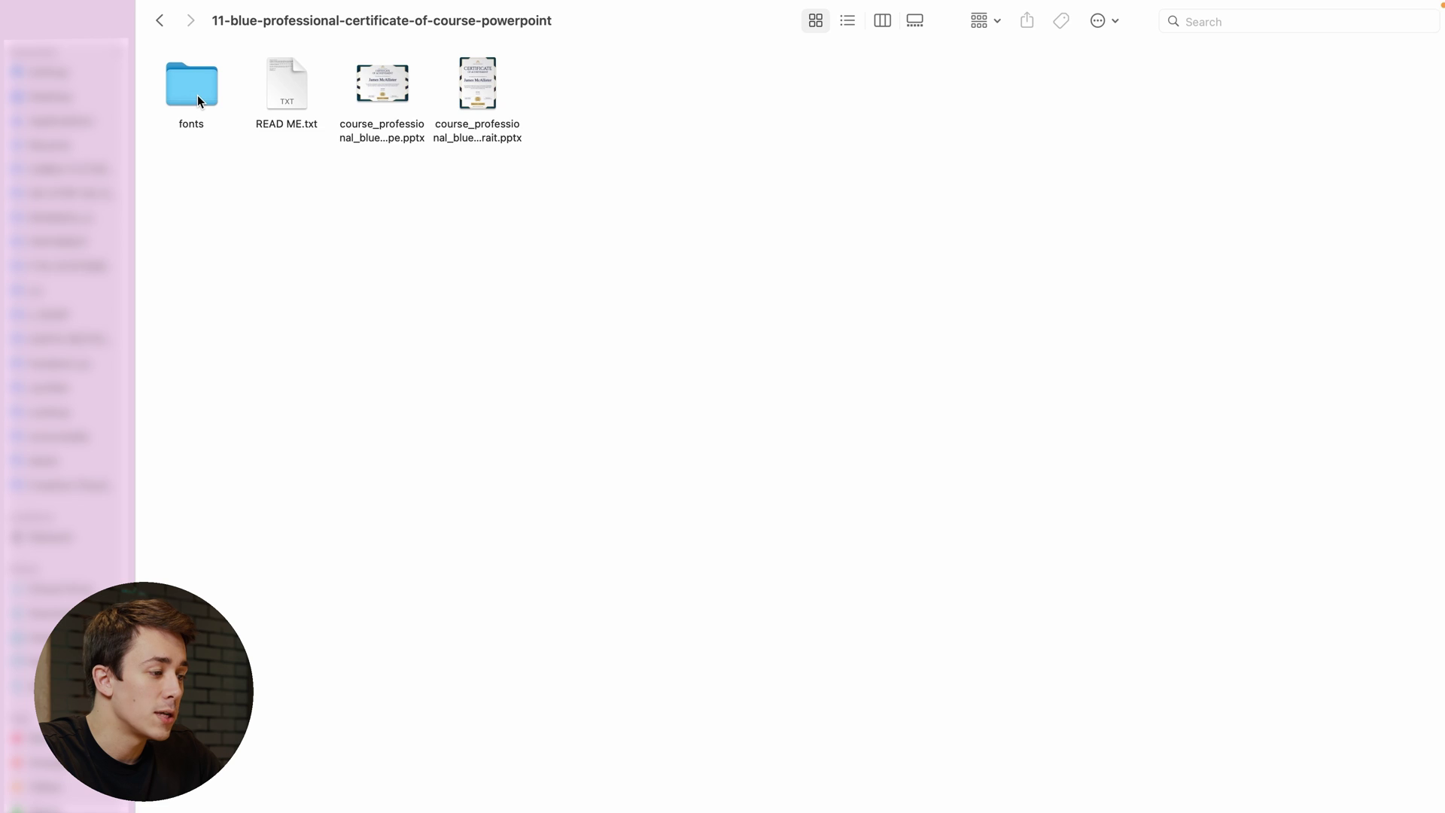
- Install the Cinzel font from the template's fonts folder
{"action": "double_click", "coordinate": [201, 97]}
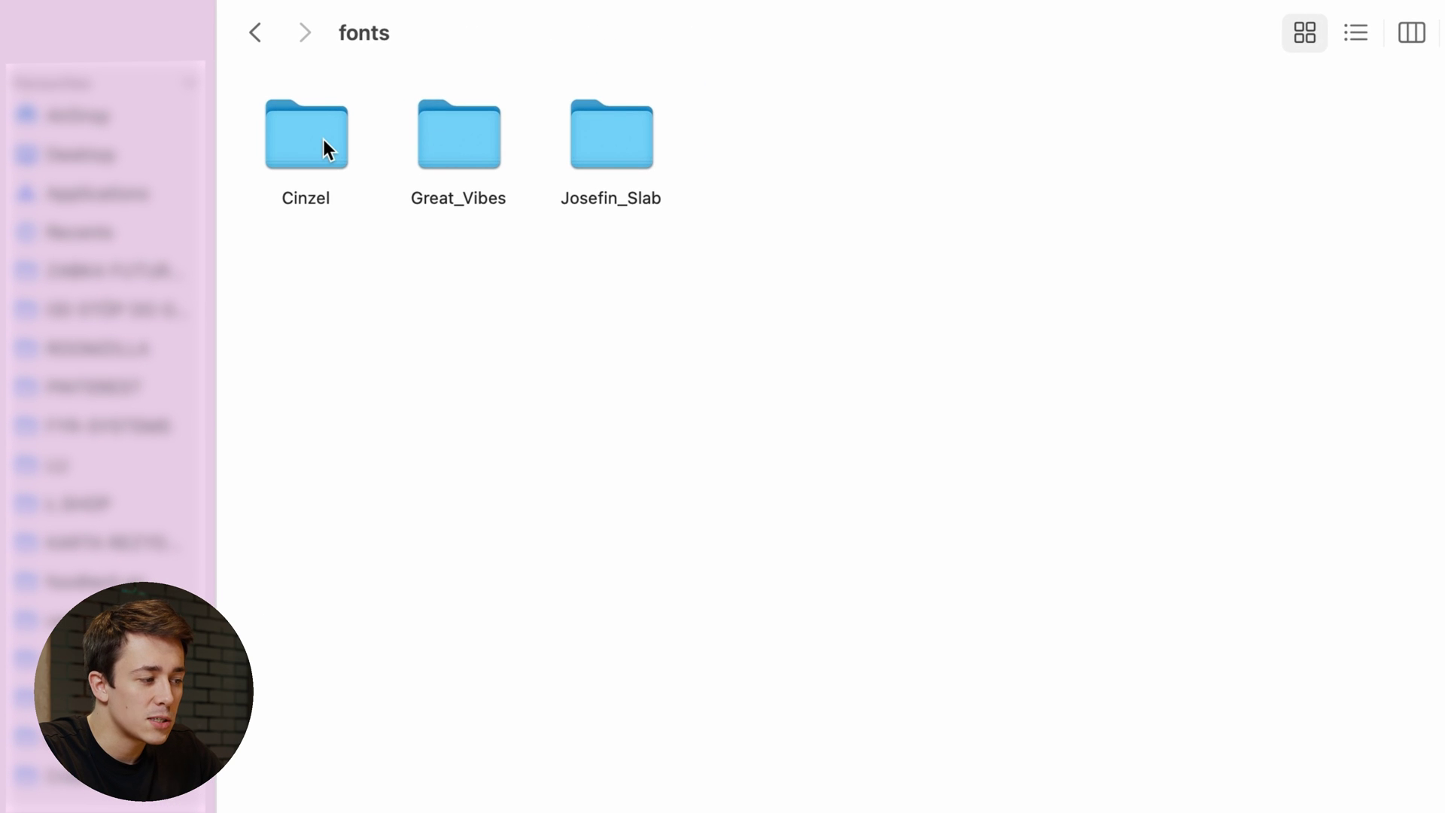
{"action": "double_click", "coordinate": [323, 139]}
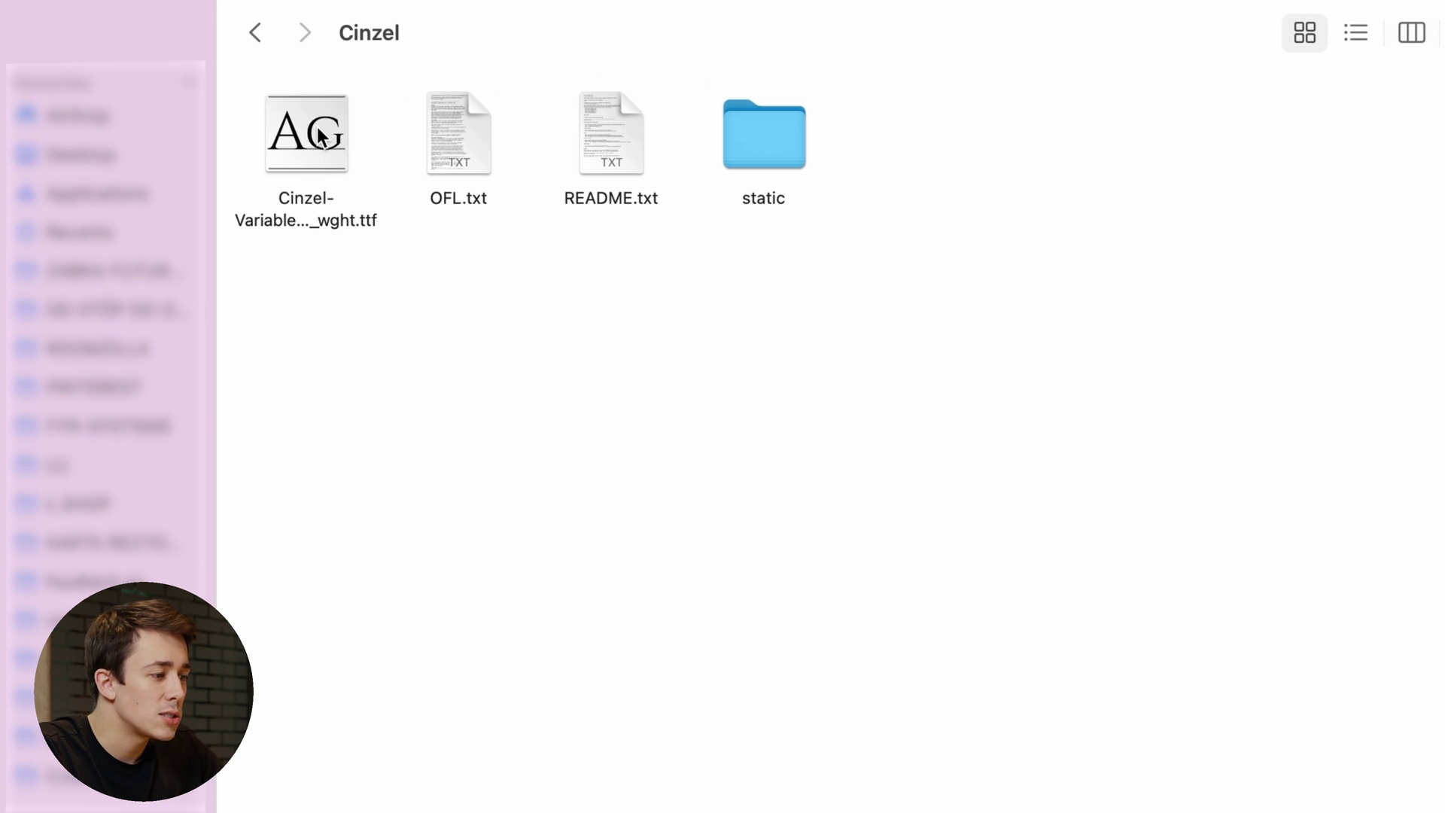
{"action": "left_click", "coordinate": [319, 136]}
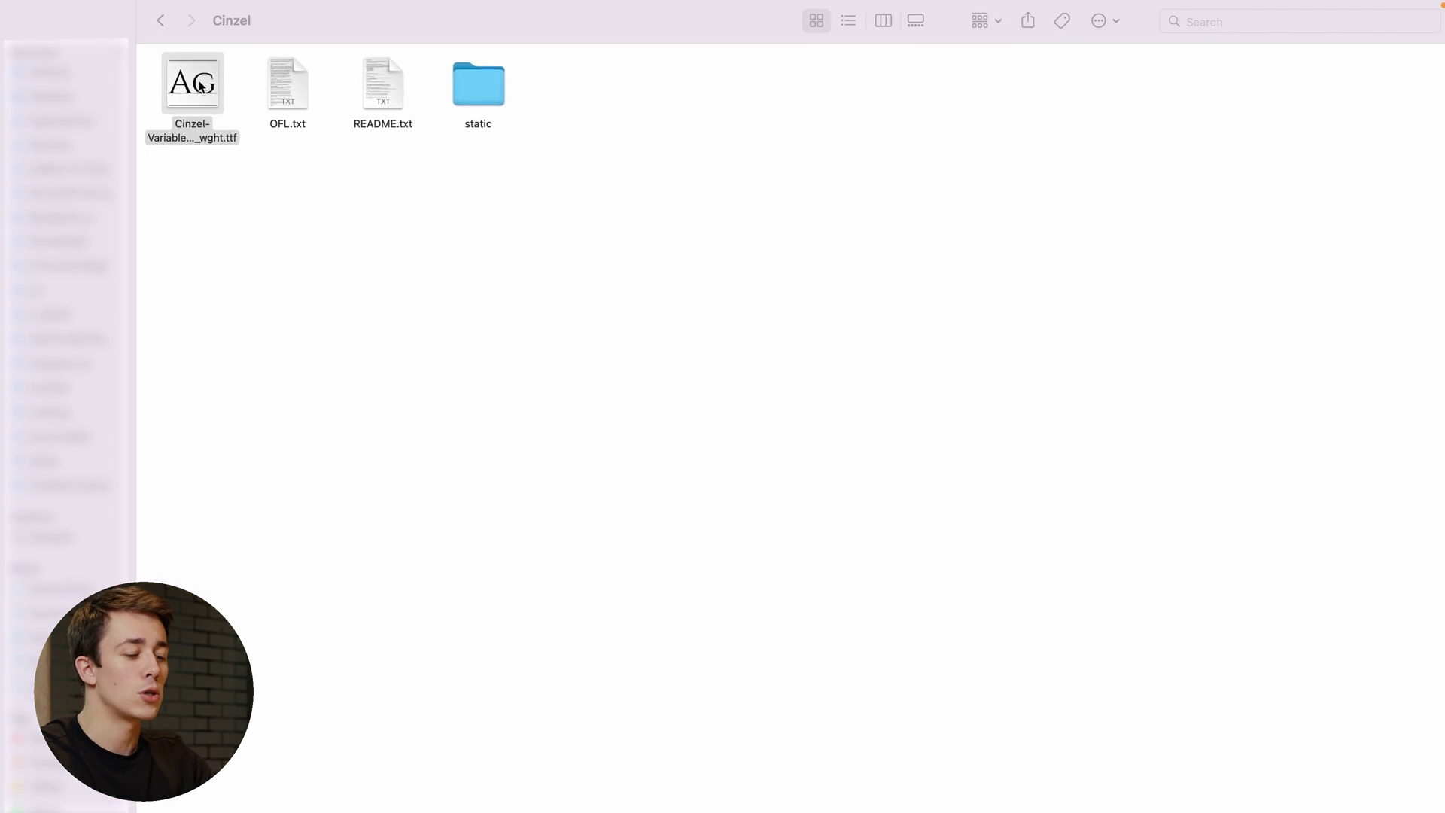
{"action": "double_click", "coordinate": [200, 86]}
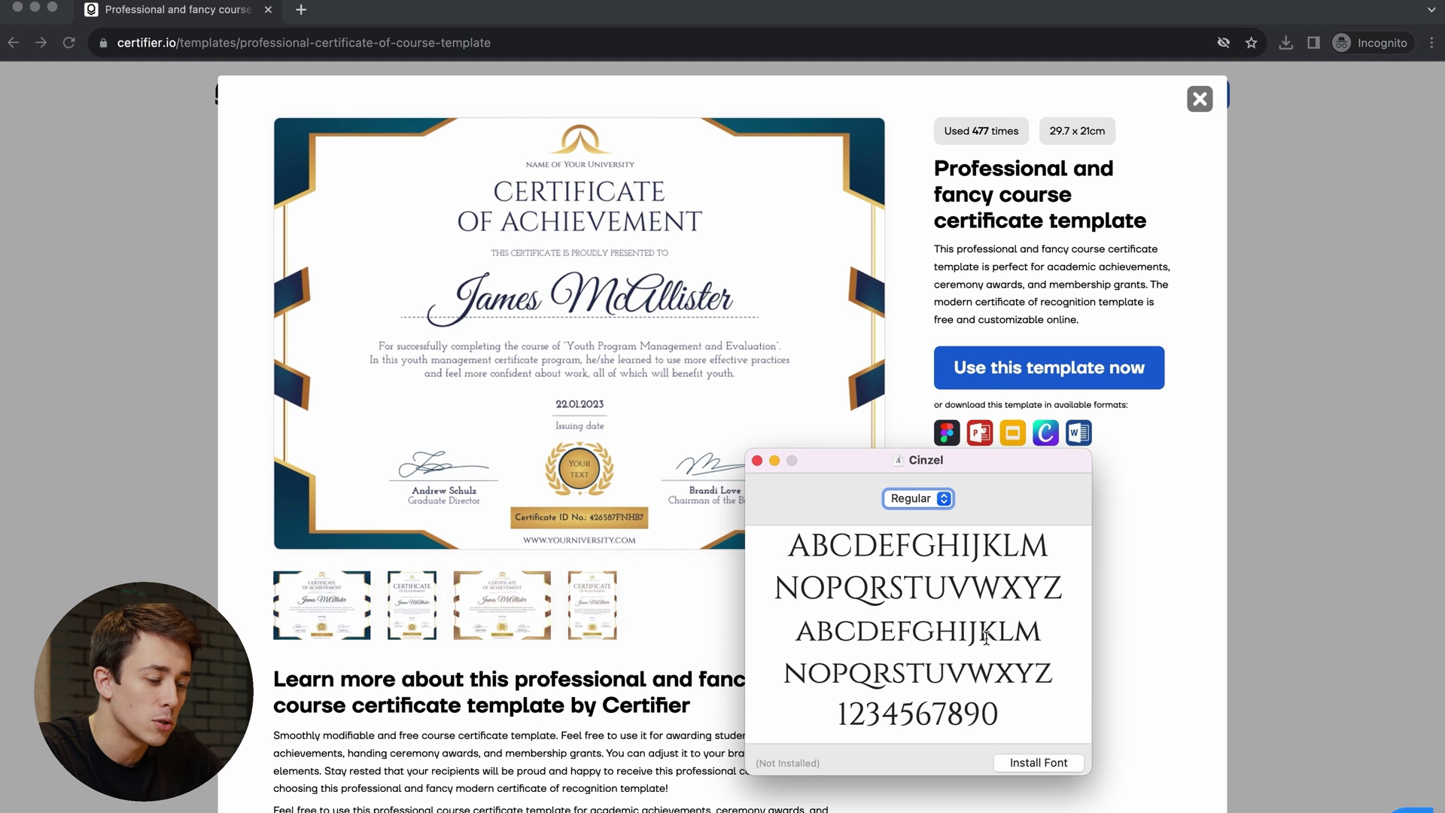
{"action": "left_click", "coordinate": [1027, 763]}
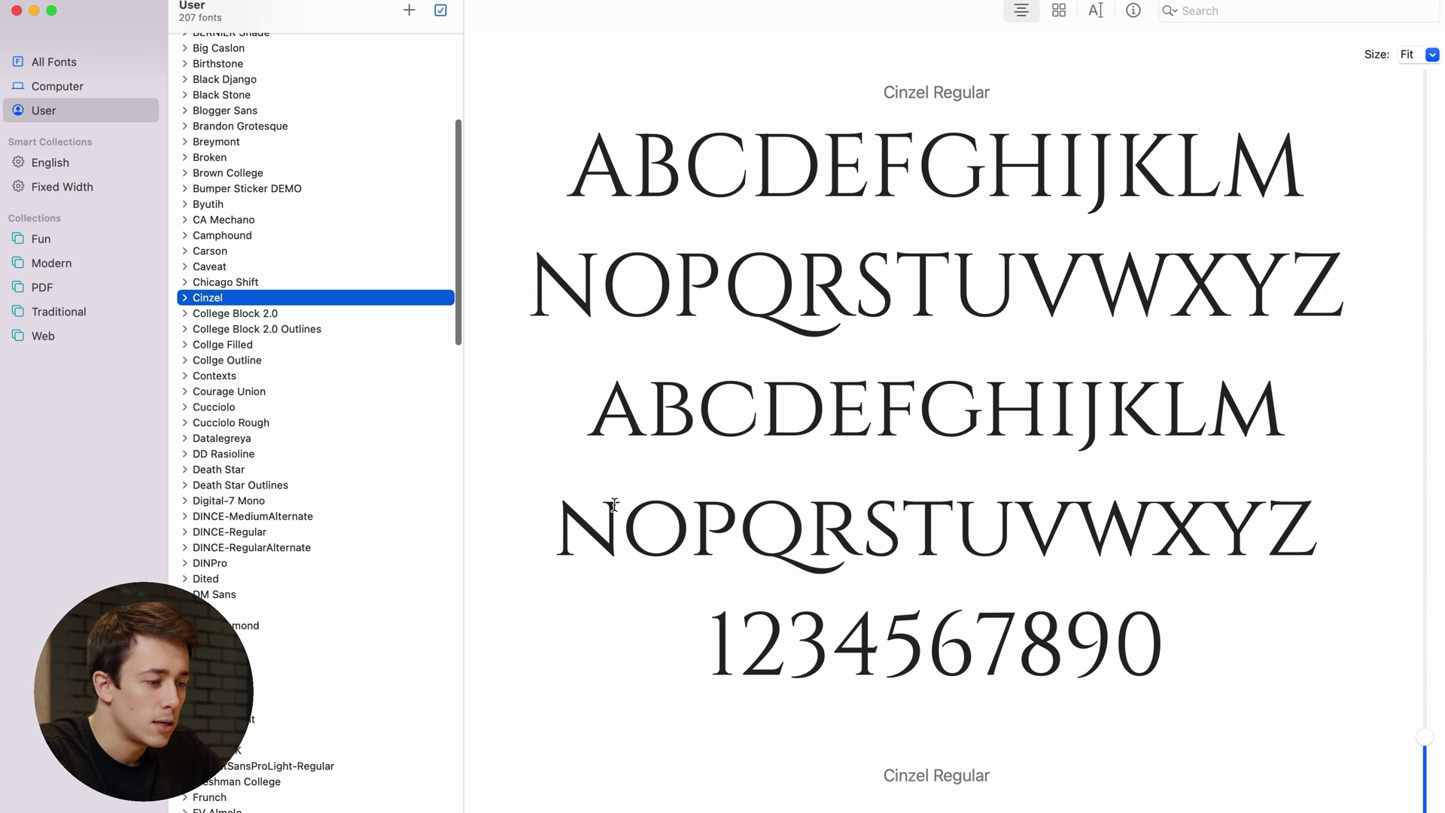
- Install the Great Vibes font
{"action": "scroll", "coordinate": [614, 505], "scroll_direction": "down", "scroll_amount": 20}
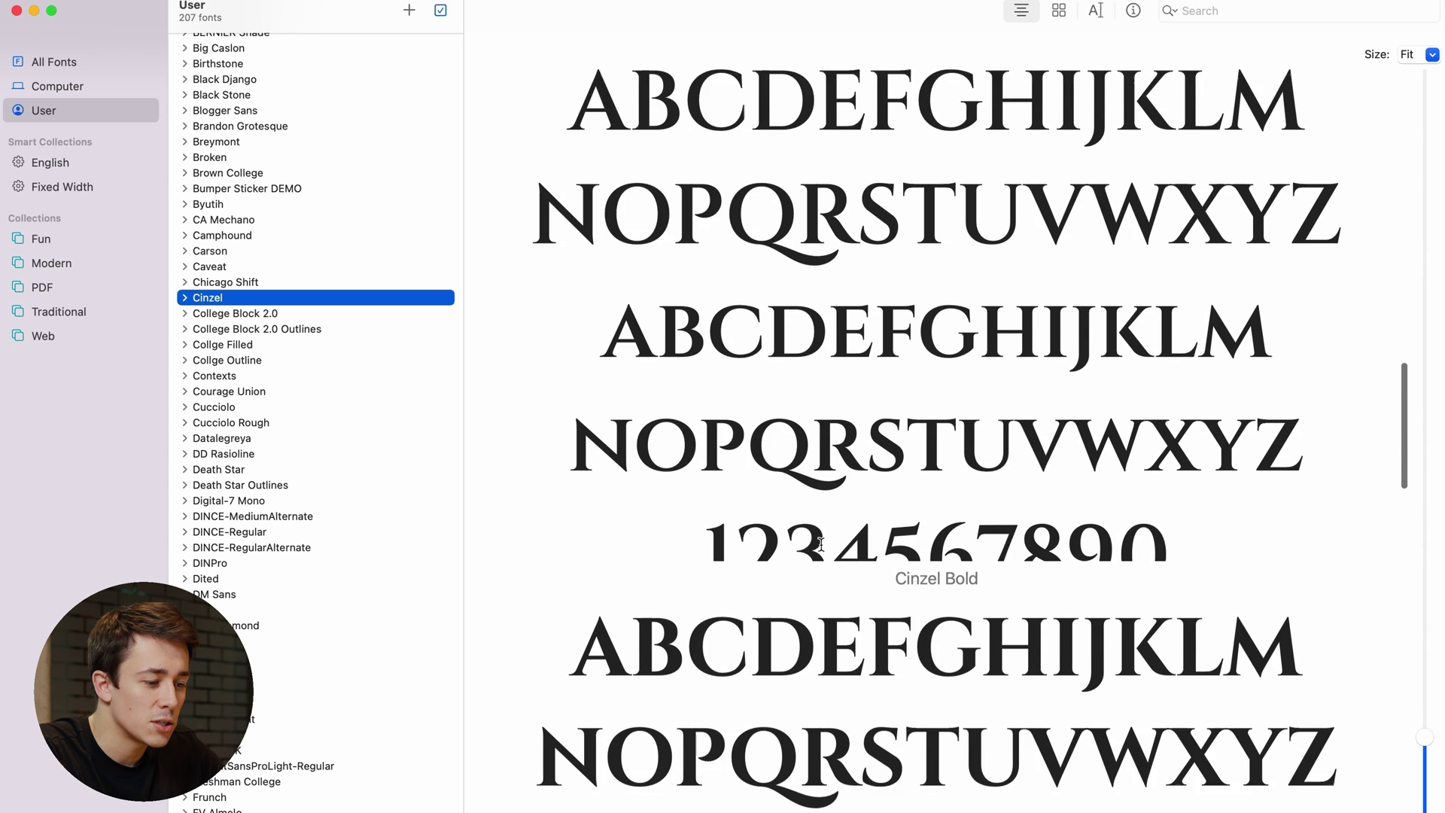
{"action": "scroll", "coordinate": [821, 545], "scroll_direction": "down", "scroll_amount": 5}
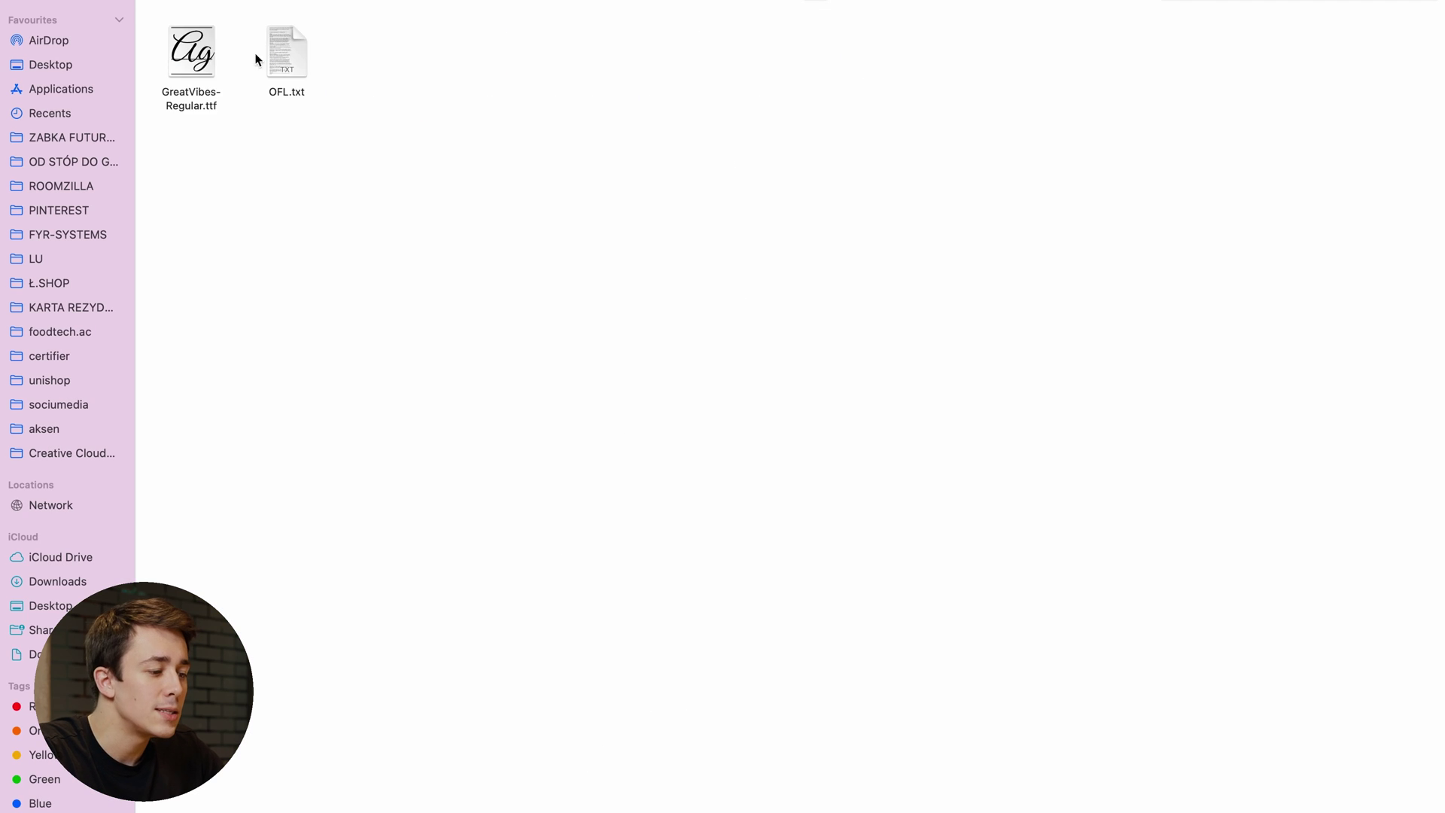
{"action": "double_click", "coordinate": [191, 55]}
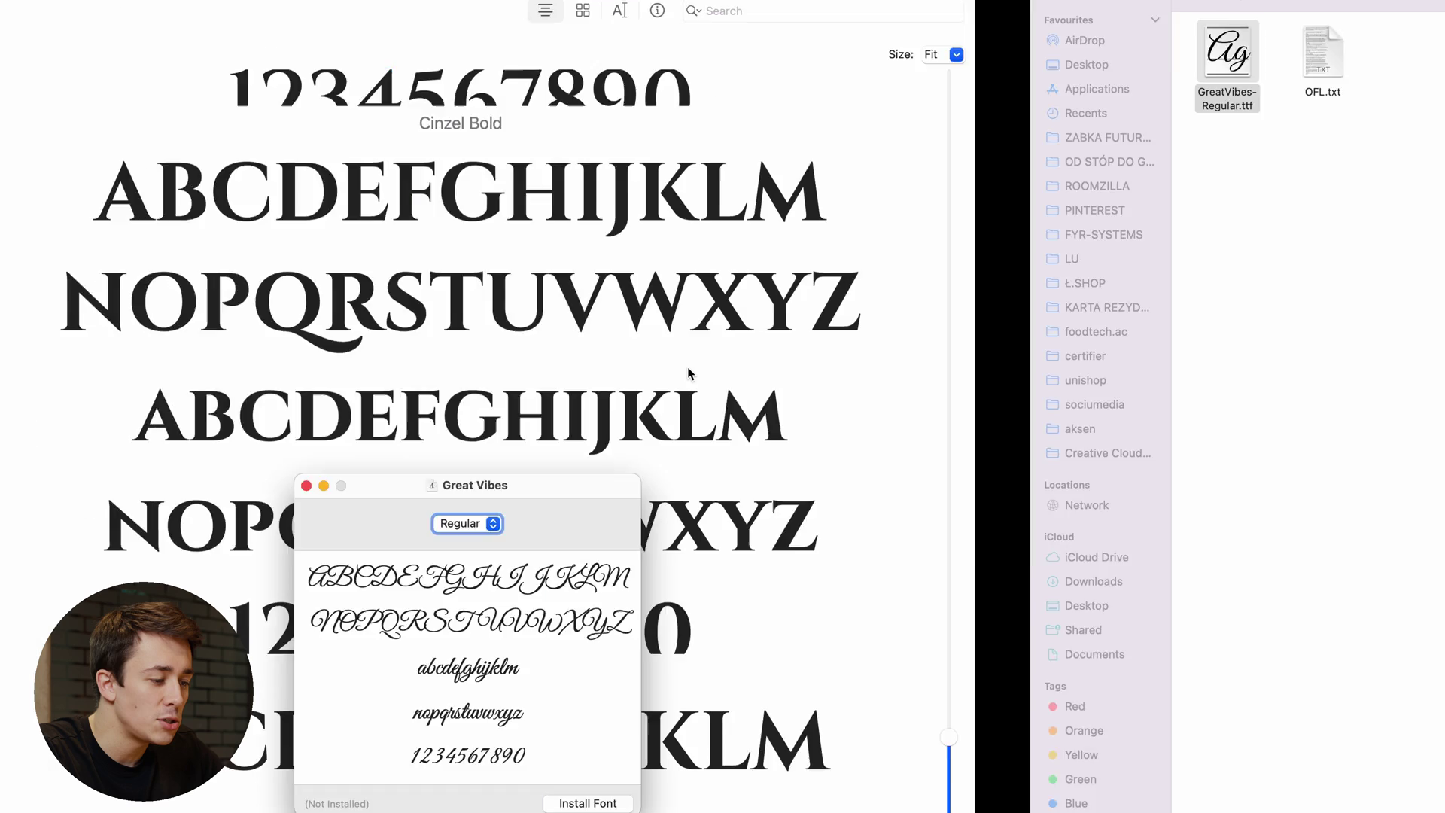
{"action": "key", "text": "super+w"}
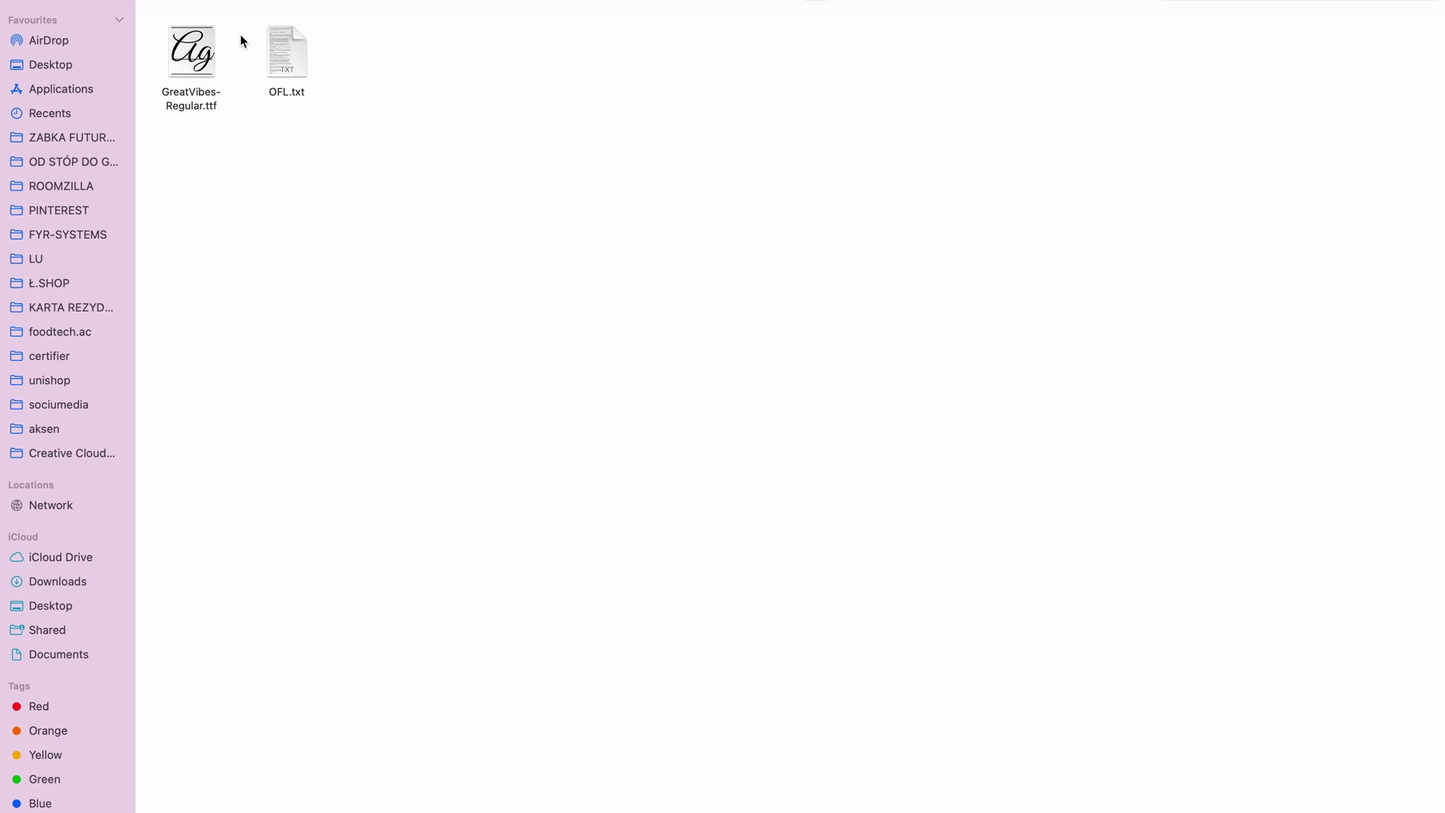
- Install both Josefin Slab font files
{"action": "key", "text": "super+Up"}
{"action": "double_click", "coordinate": [391, 55]}
{"action": "double_click", "coordinate": [194, 52]}
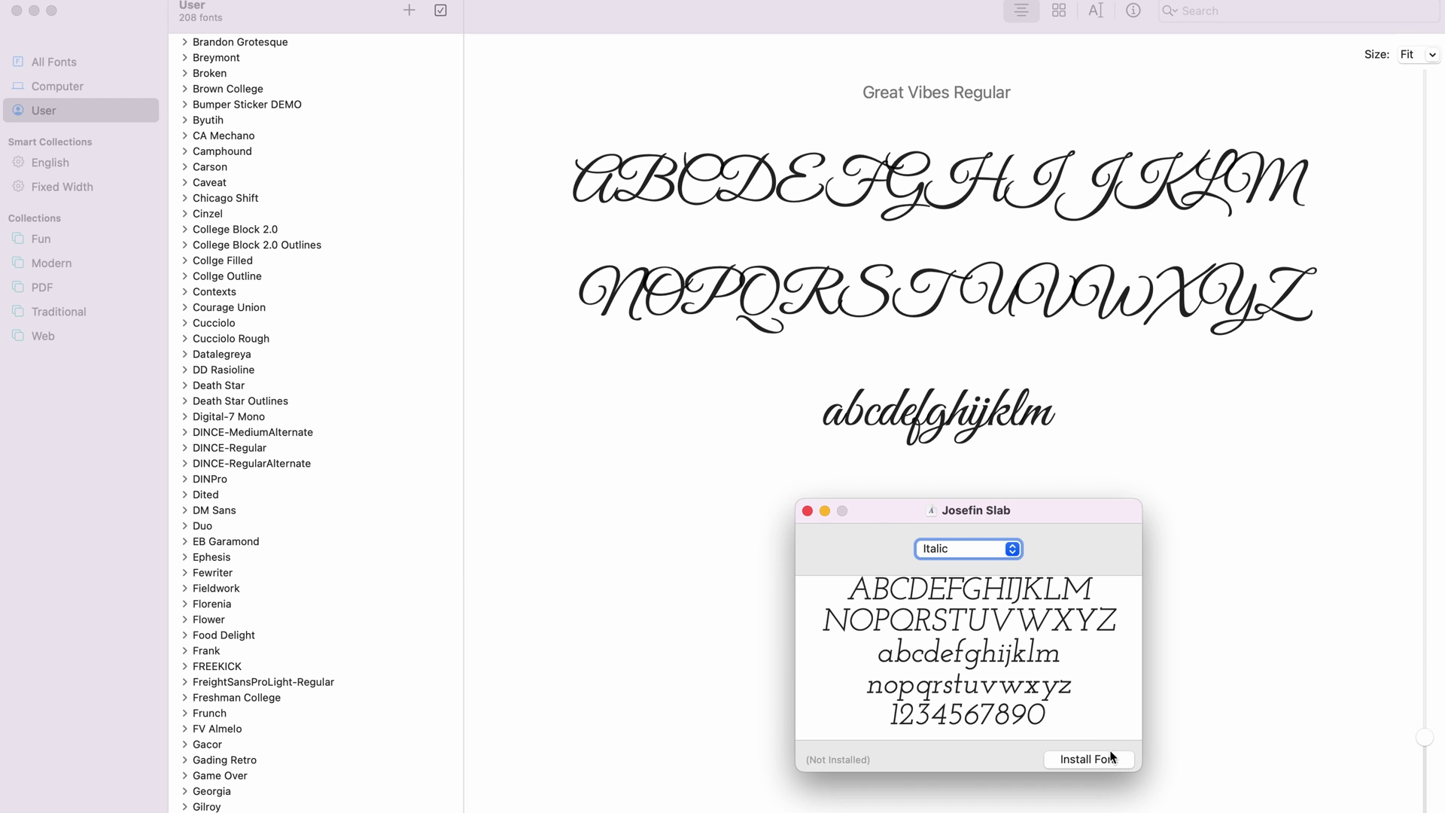
{"action": "left_click", "coordinate": [1088, 759]}
{"action": "double_click", "coordinate": [284, 53]}
{"action": "left_click", "coordinate": [1112, 779]}
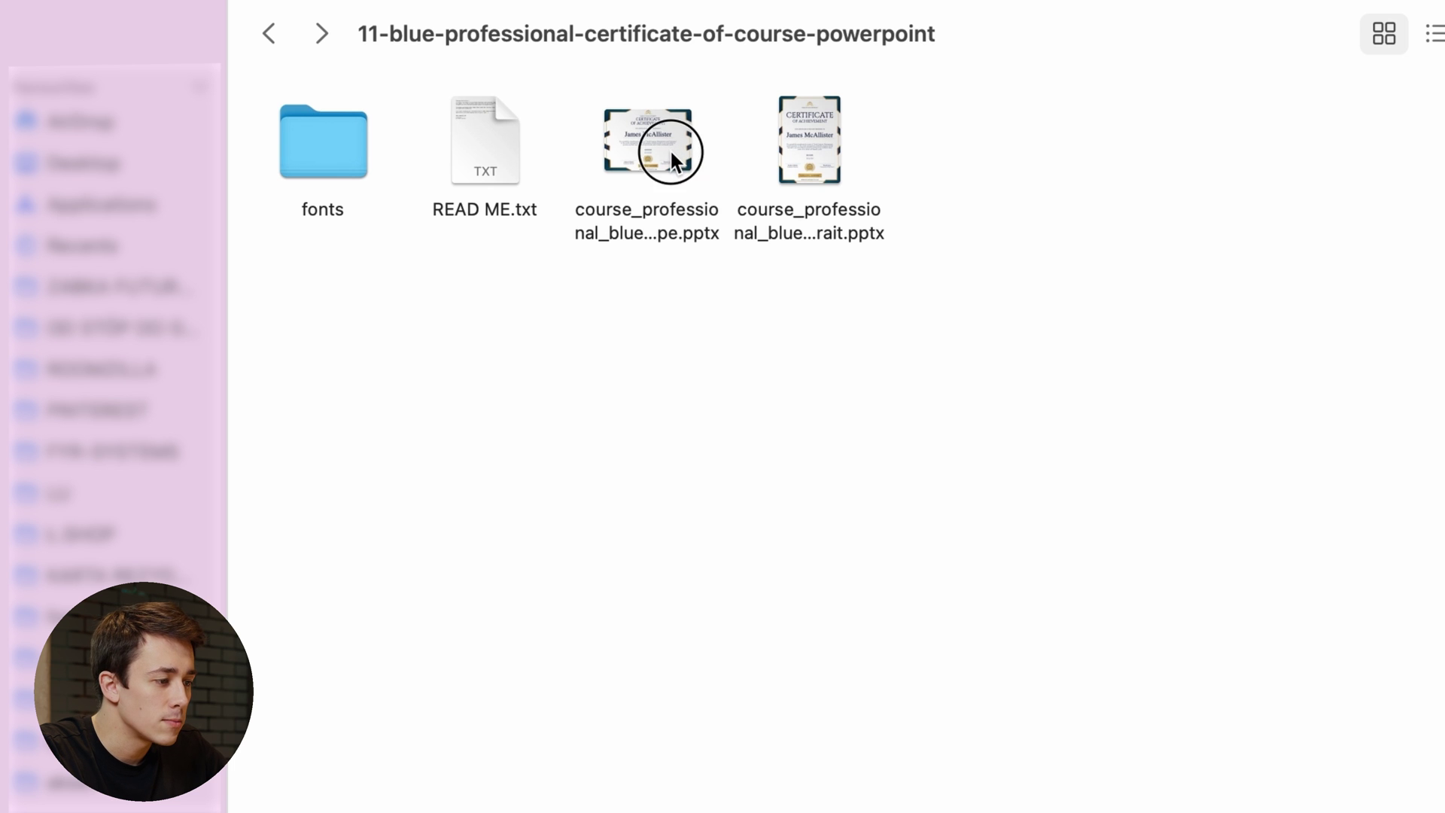
- Open course_professional_blue_landscape.pptx in PowerPoint
{"action": "left_click", "coordinate": [669, 147]}
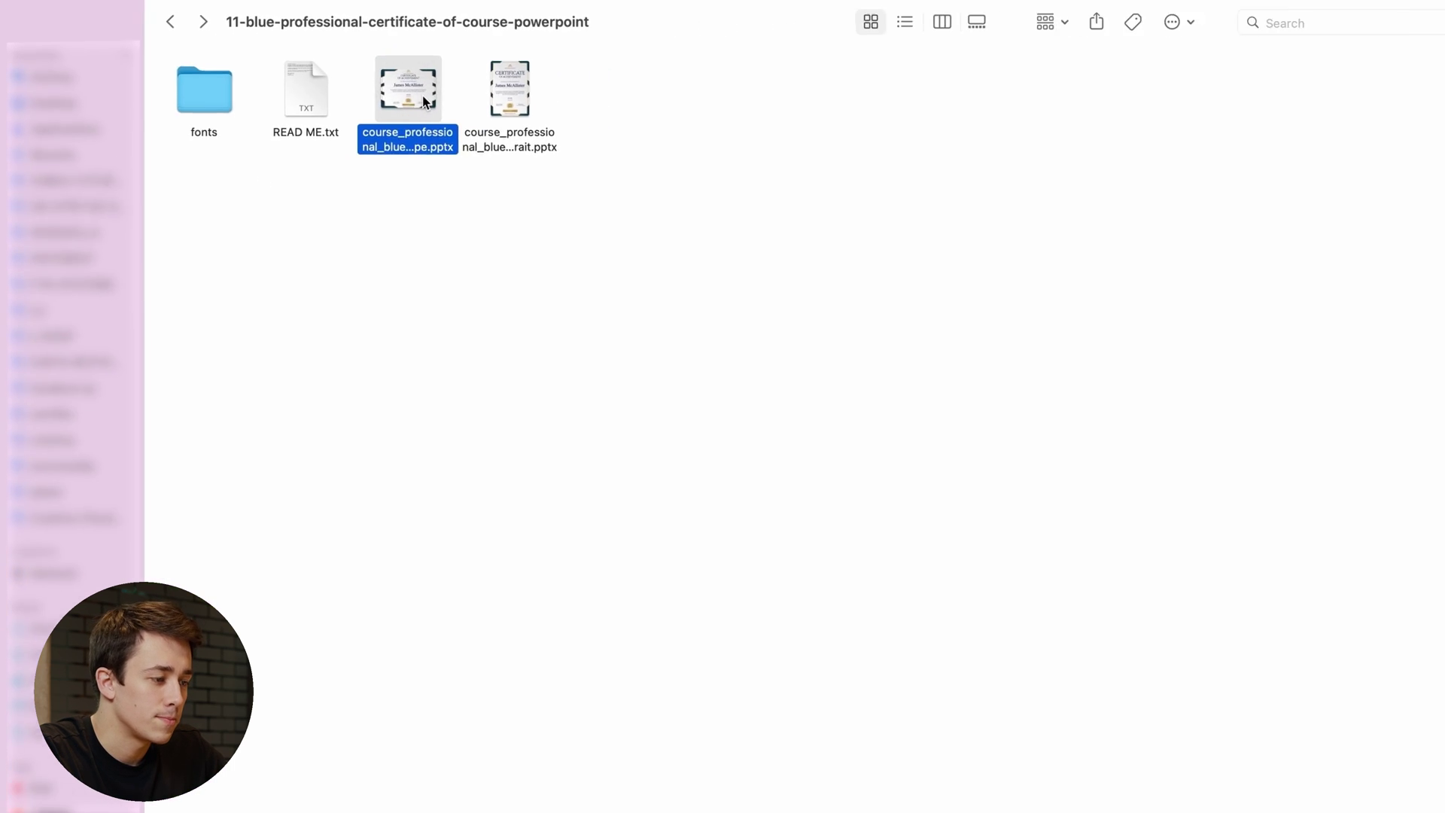
{"action": "double_click", "coordinate": [670, 151]}
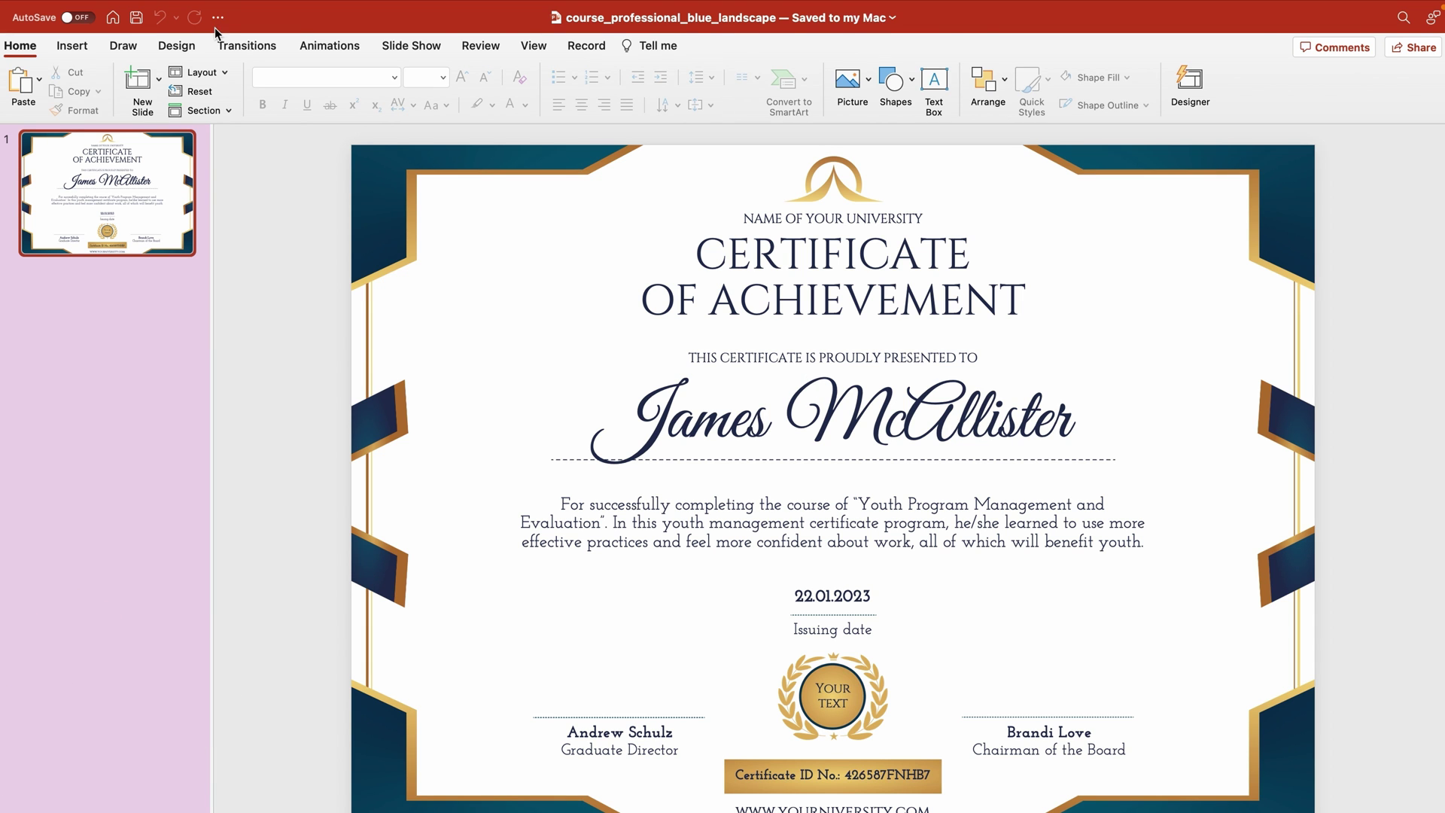
- Choose Page Setup from the File menu
{"action": "left_click", "coordinate": [124, 9]}
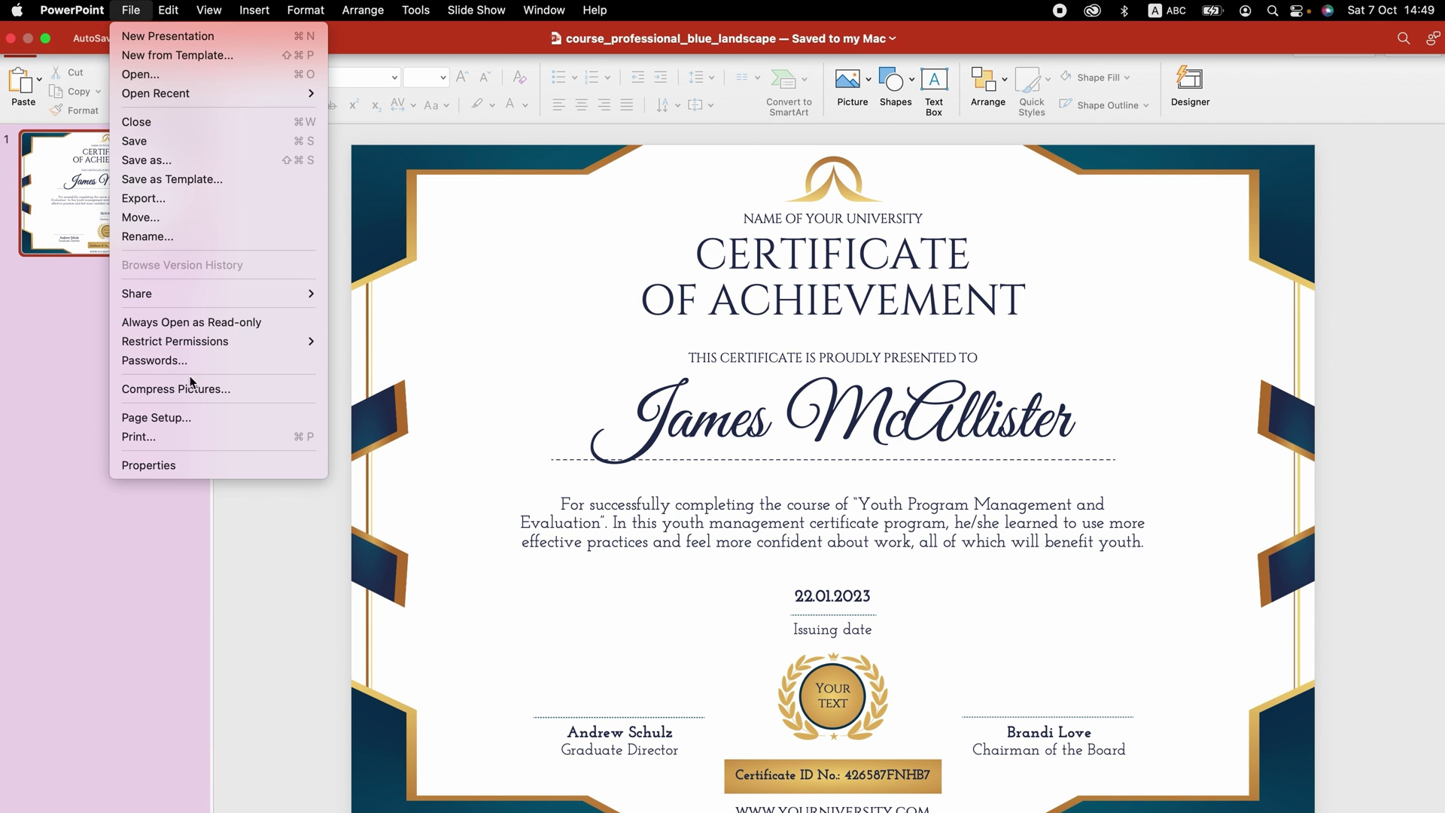
{"action": "left_click", "coordinate": [202, 419]}
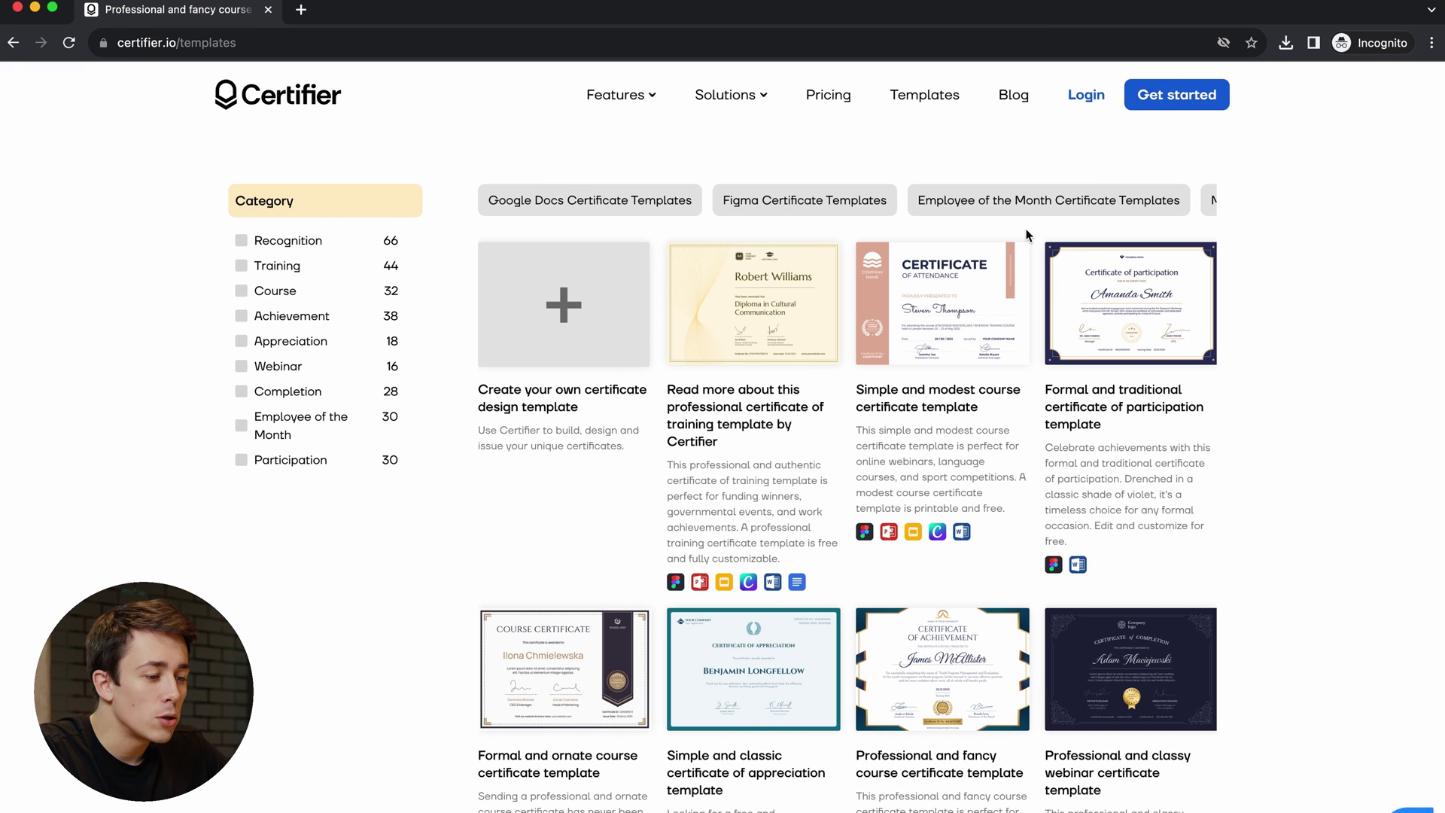
- Open Certifier's professional certificate of training template and preview its portrait variant
{"action": "scroll", "coordinate": [1008, 271], "scroll_direction": "down", "scroll_amount": 3}
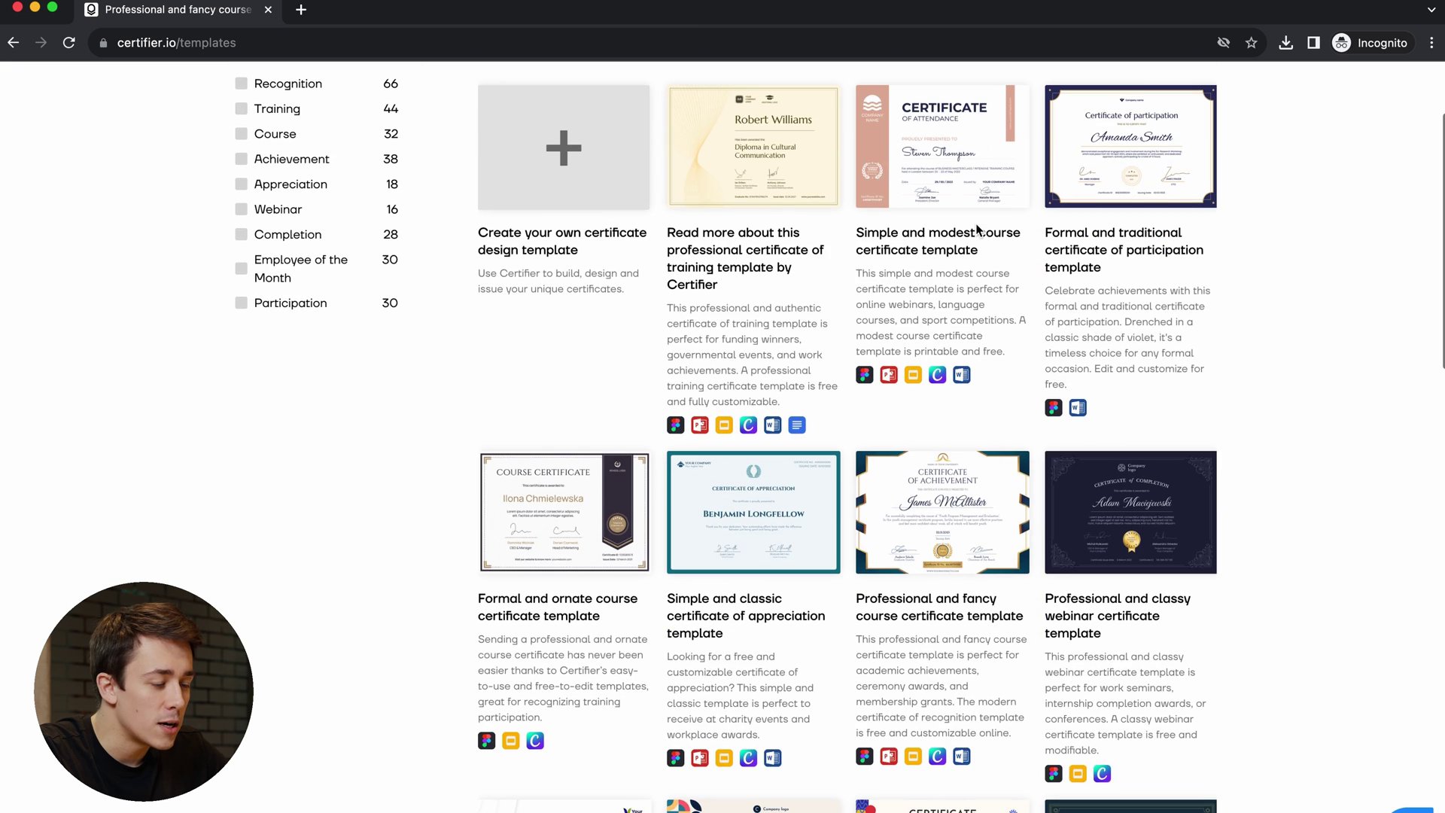
{"action": "scroll", "coordinate": [977, 230], "scroll_direction": "up", "scroll_amount": 3}
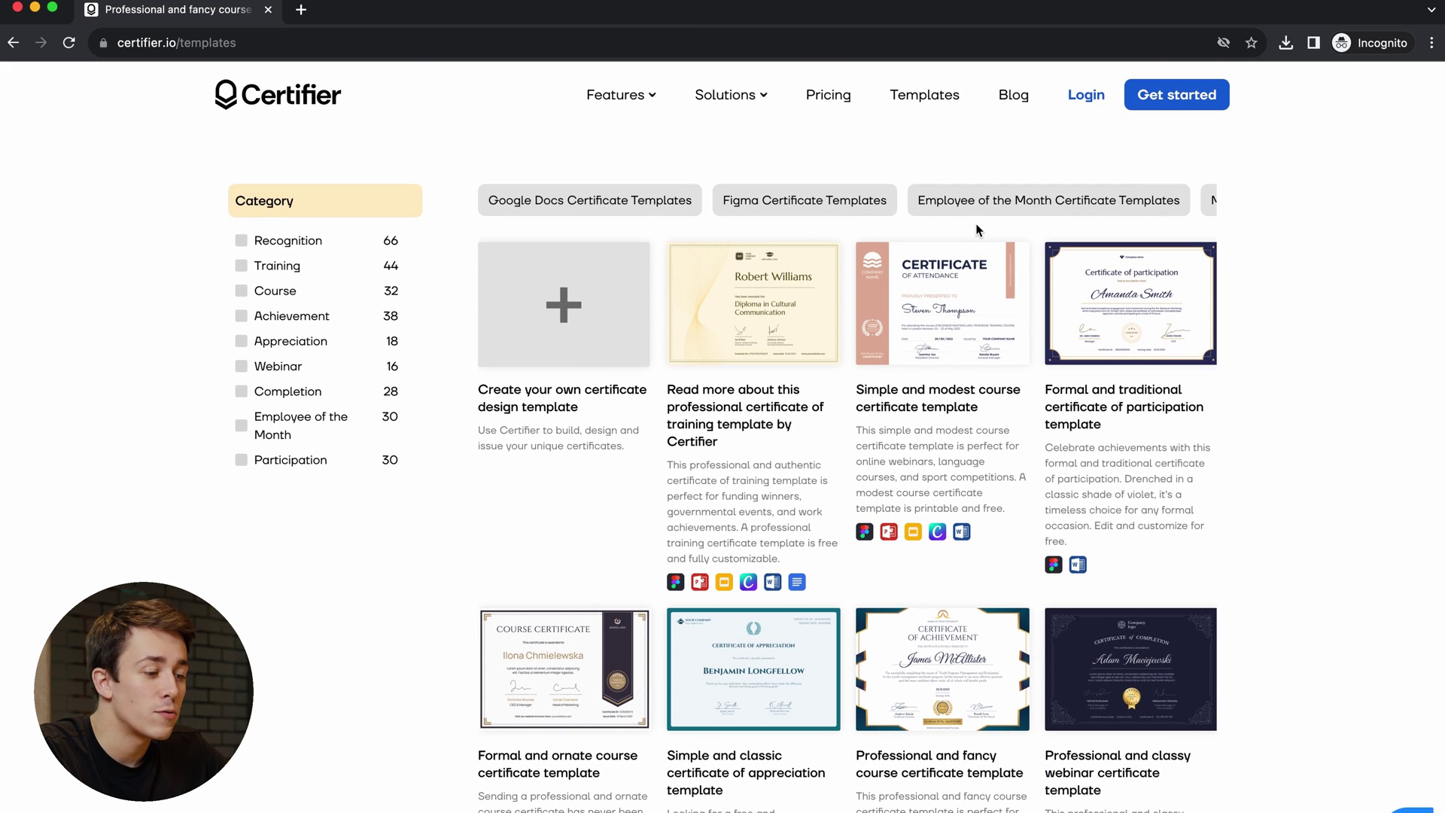
{"action": "left_click", "coordinate": [757, 296]}
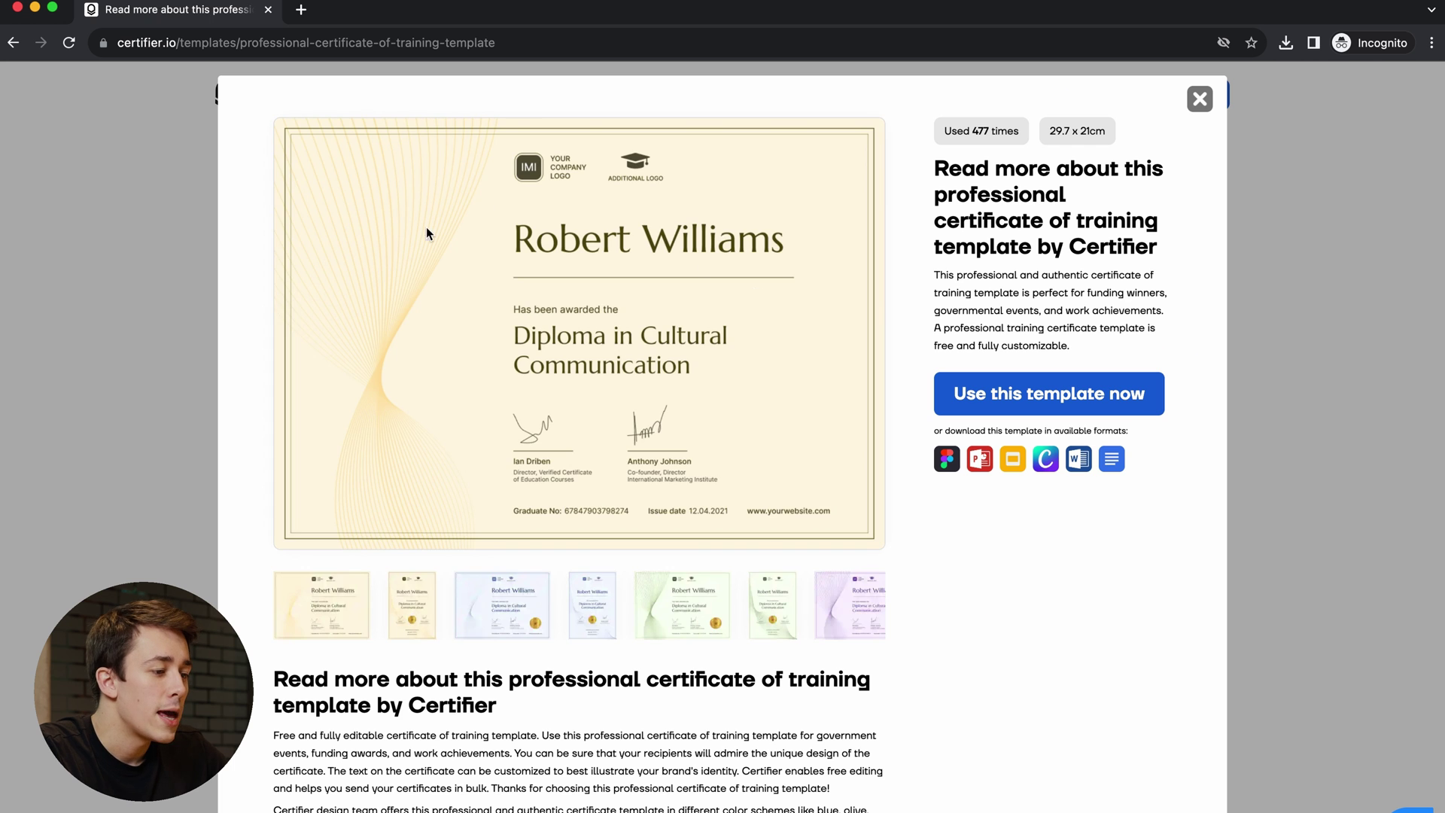
{"action": "left_click", "coordinate": [406, 606]}
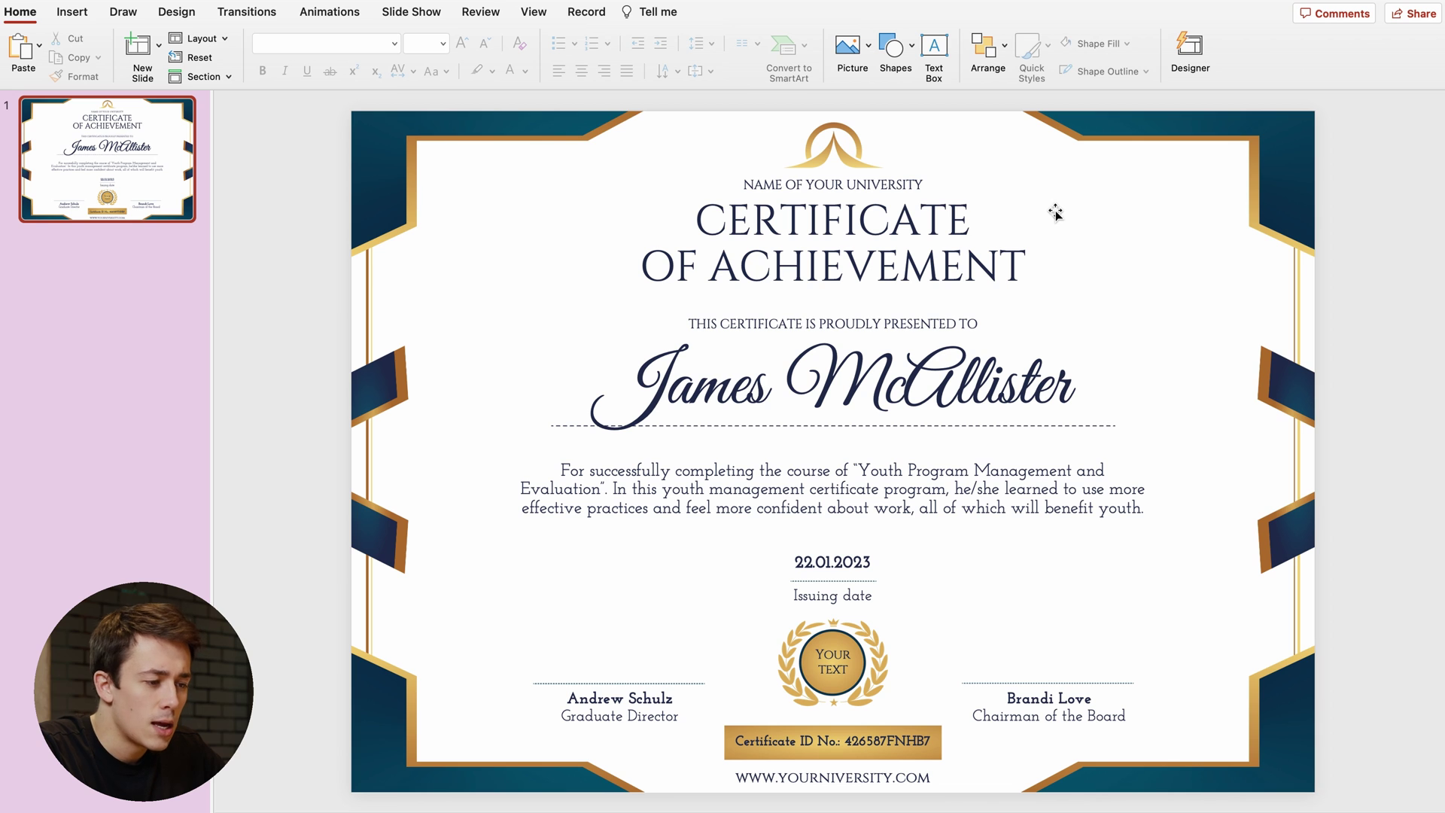
- Replace ACHIEVEMENT with RECOGNITION in the certificate title
{"action": "left_click", "coordinate": [819, 221]}
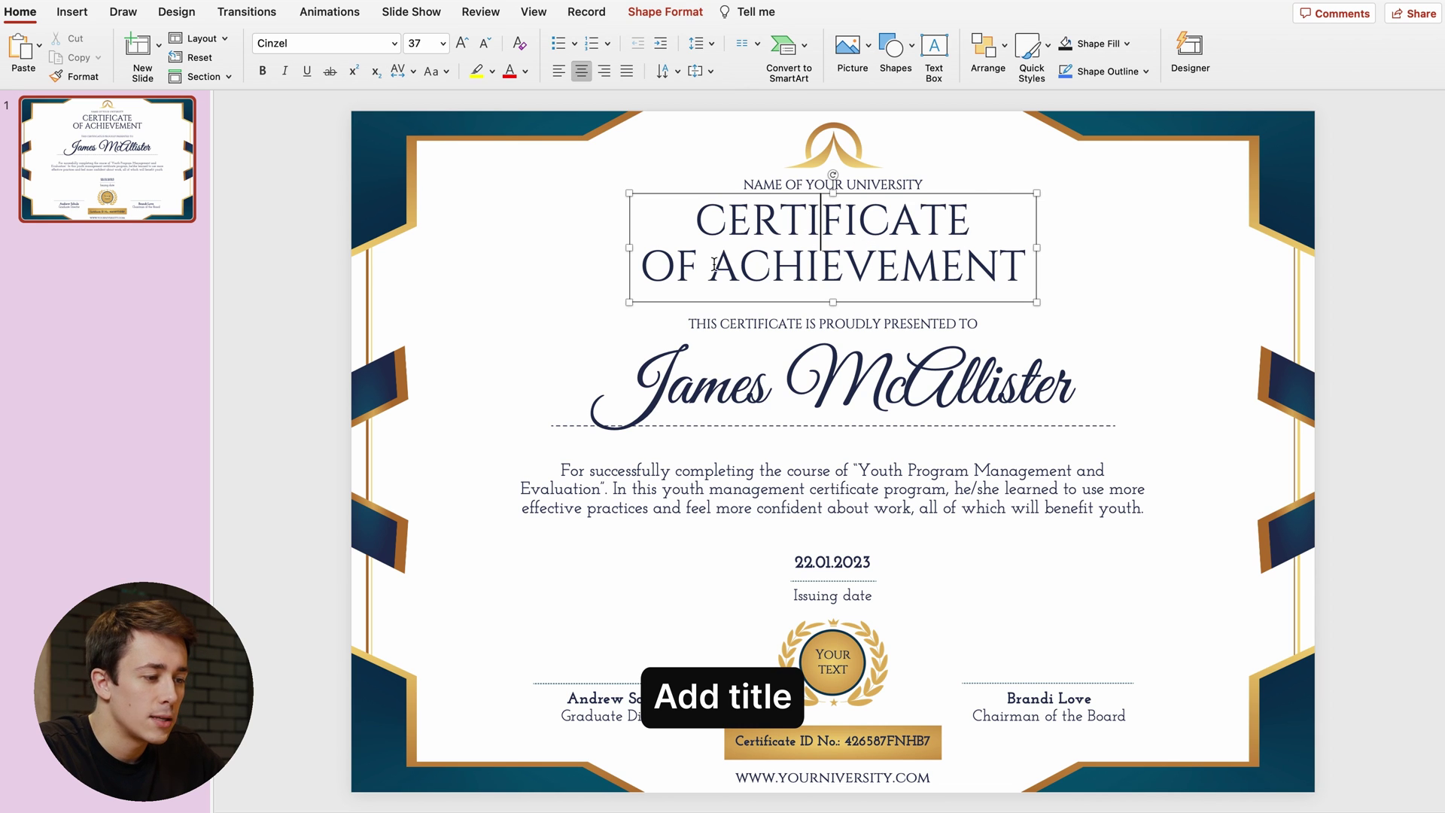
{"action": "left_click_drag", "start_coordinate": [710, 269], "coordinate": [1022, 278]}
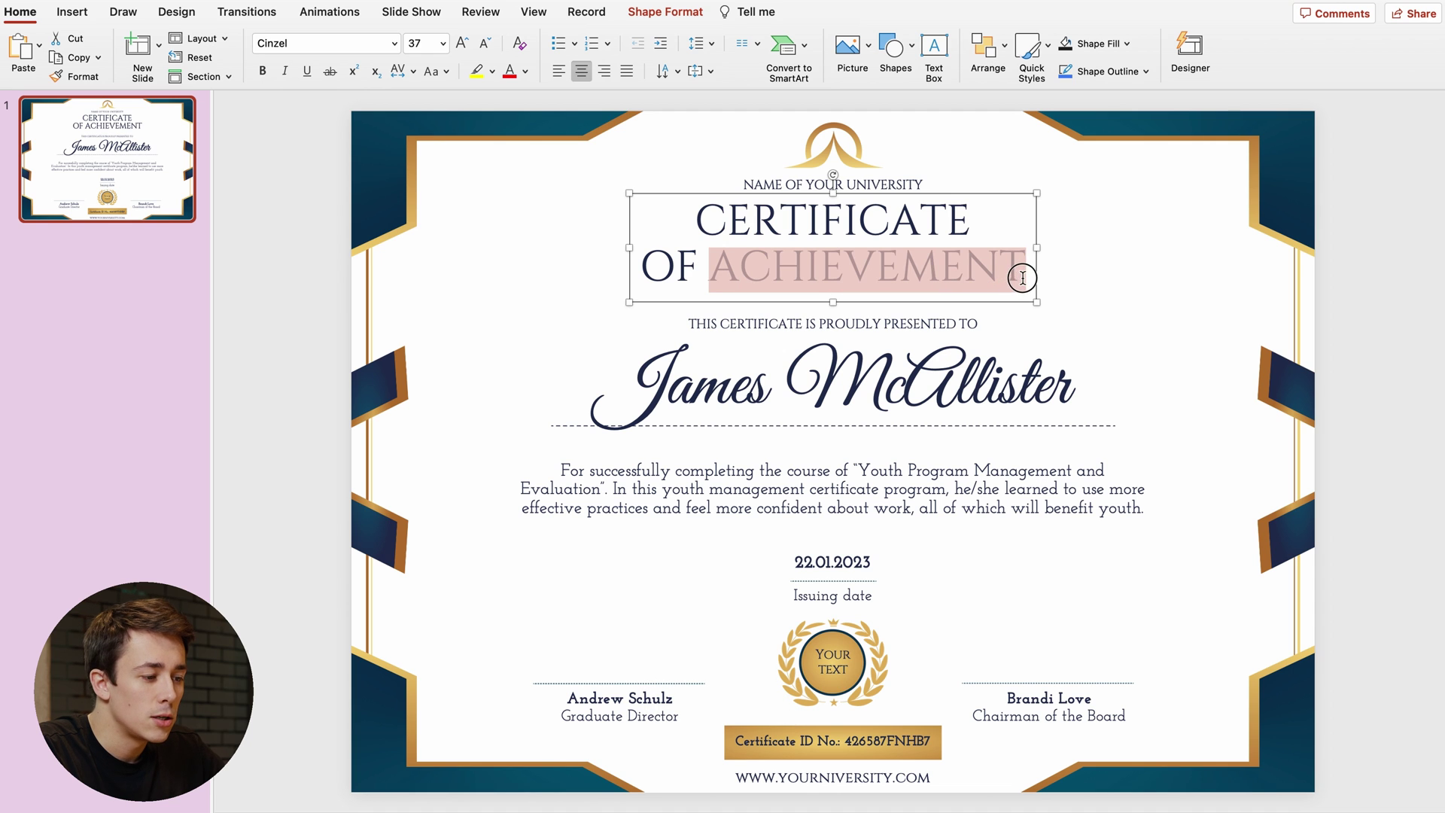
{"action": "type", "text": "RECO"}
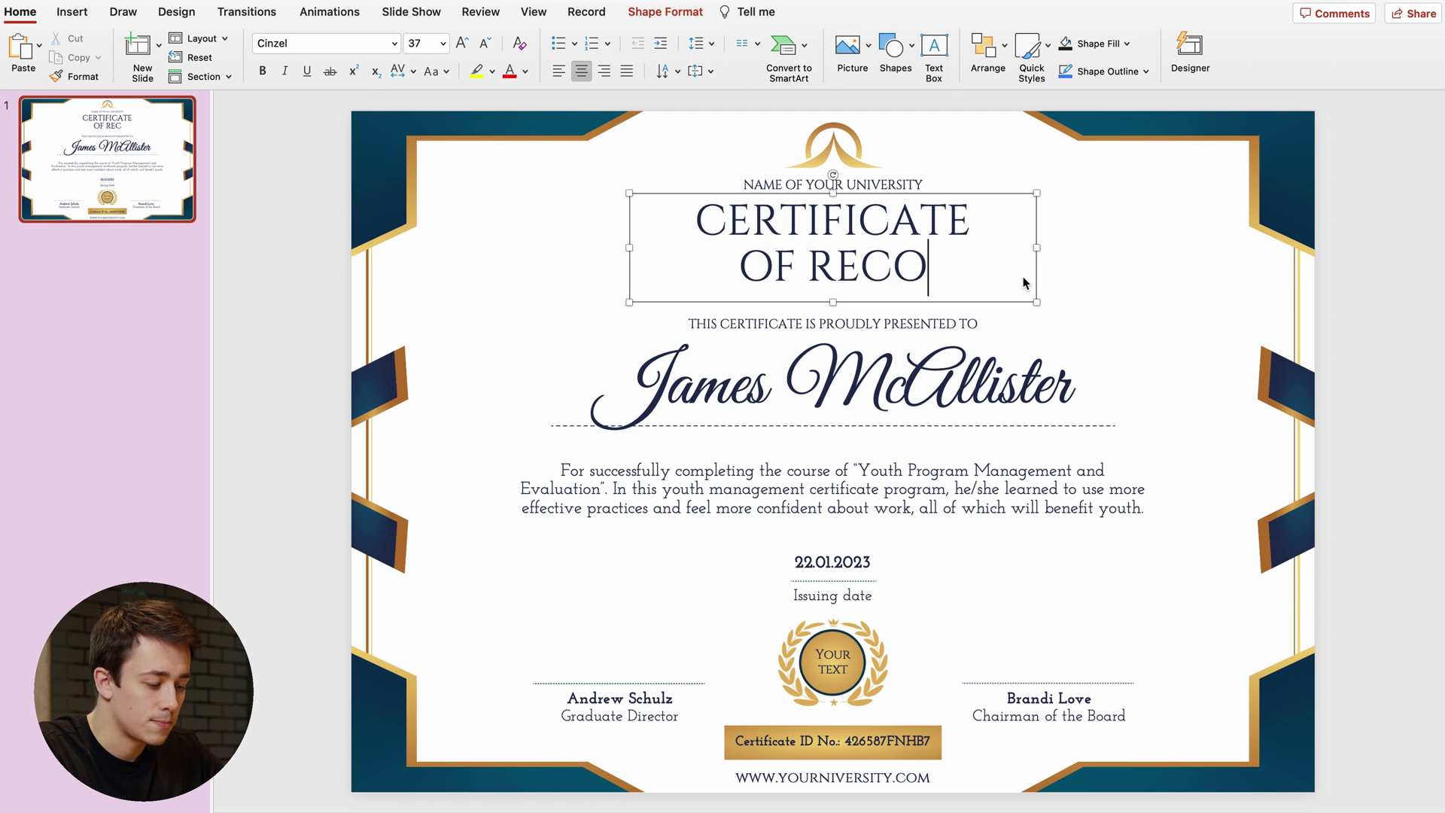
{"action": "type", "text": "GNITION"}
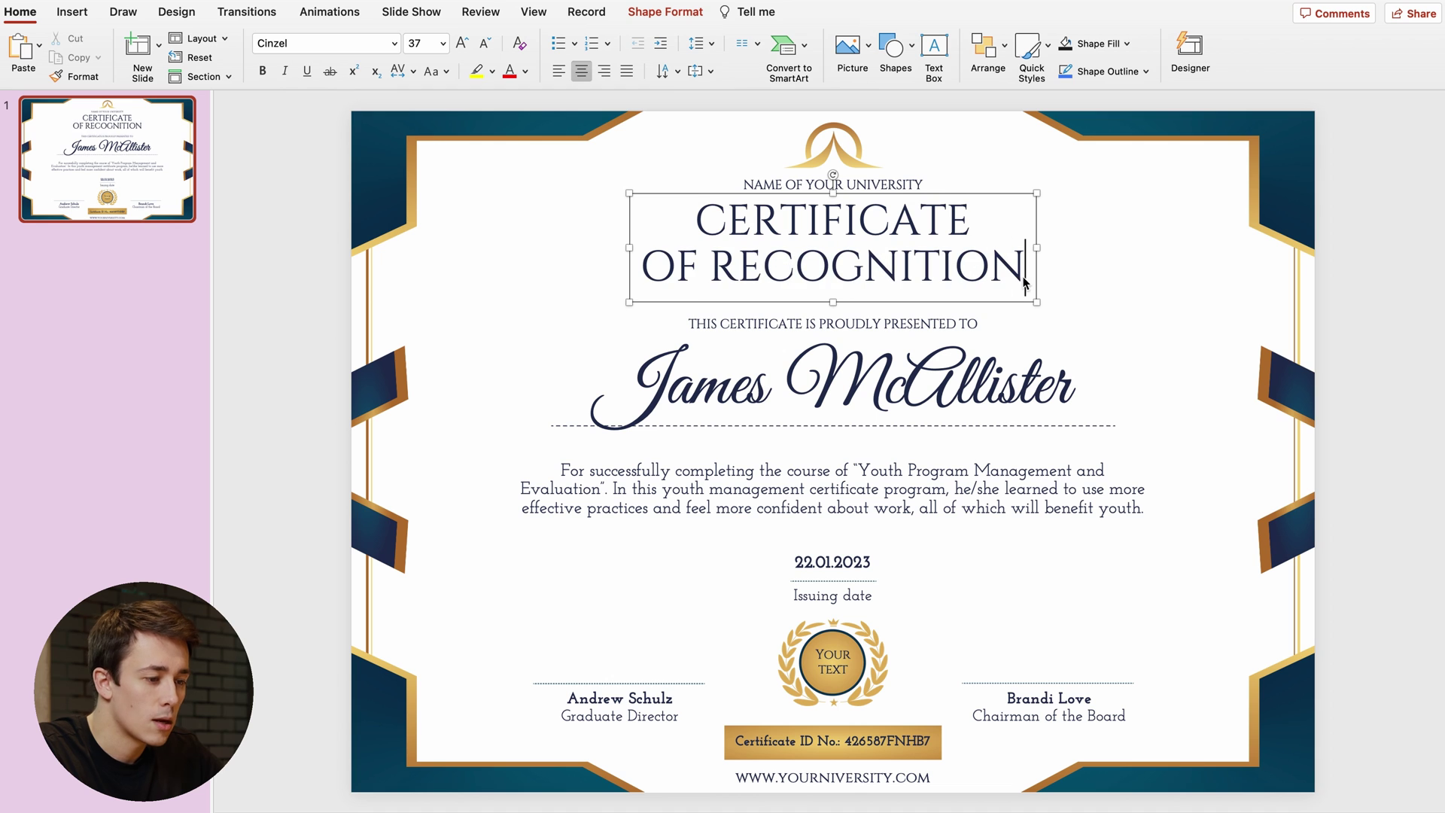
{"action": "left_click", "coordinate": [1117, 265]}
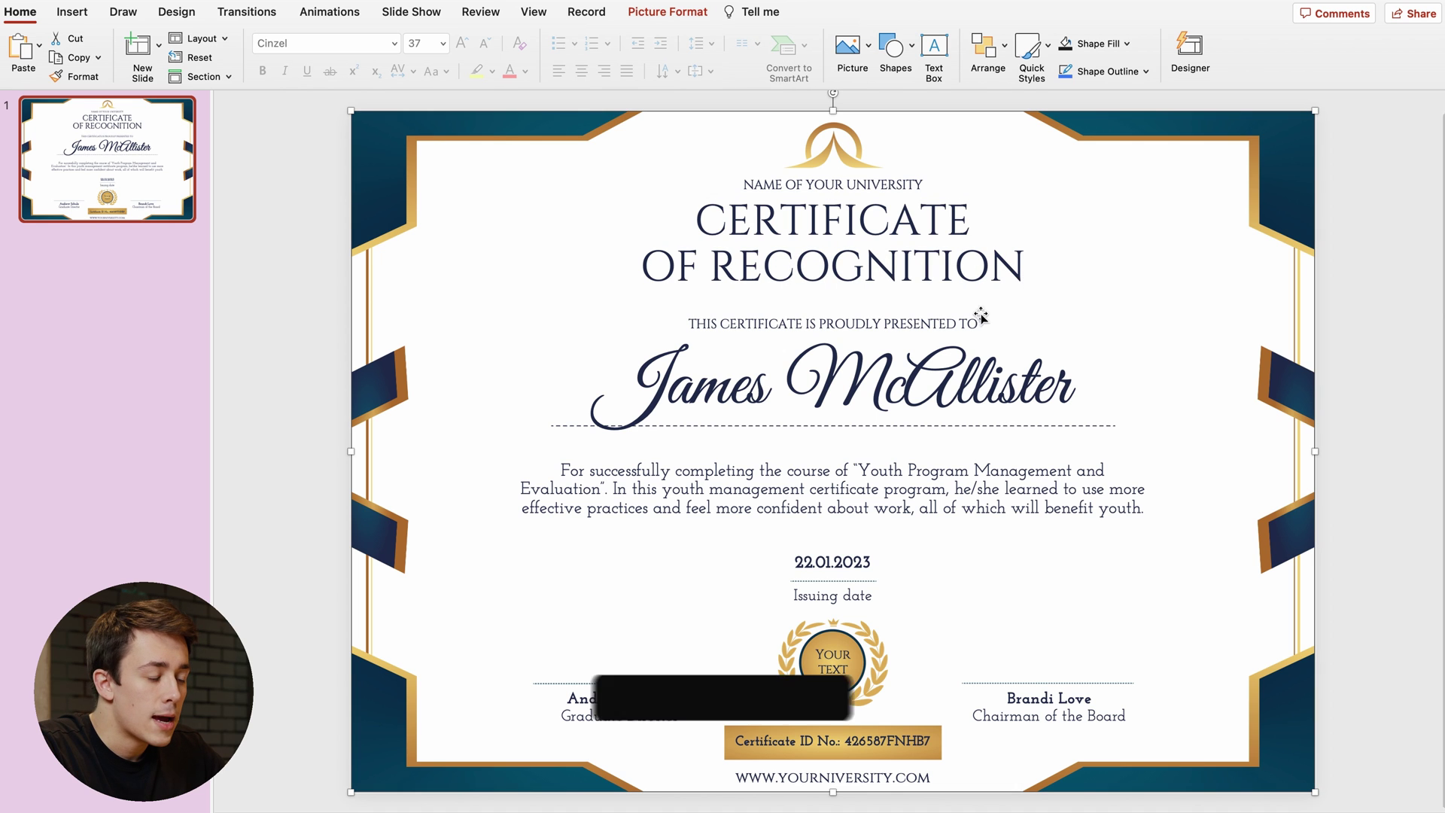
- Replace the sample recipient name with the new recipient's full name and set it to 80 pt
{"action": "left_click", "coordinate": [788, 370]}
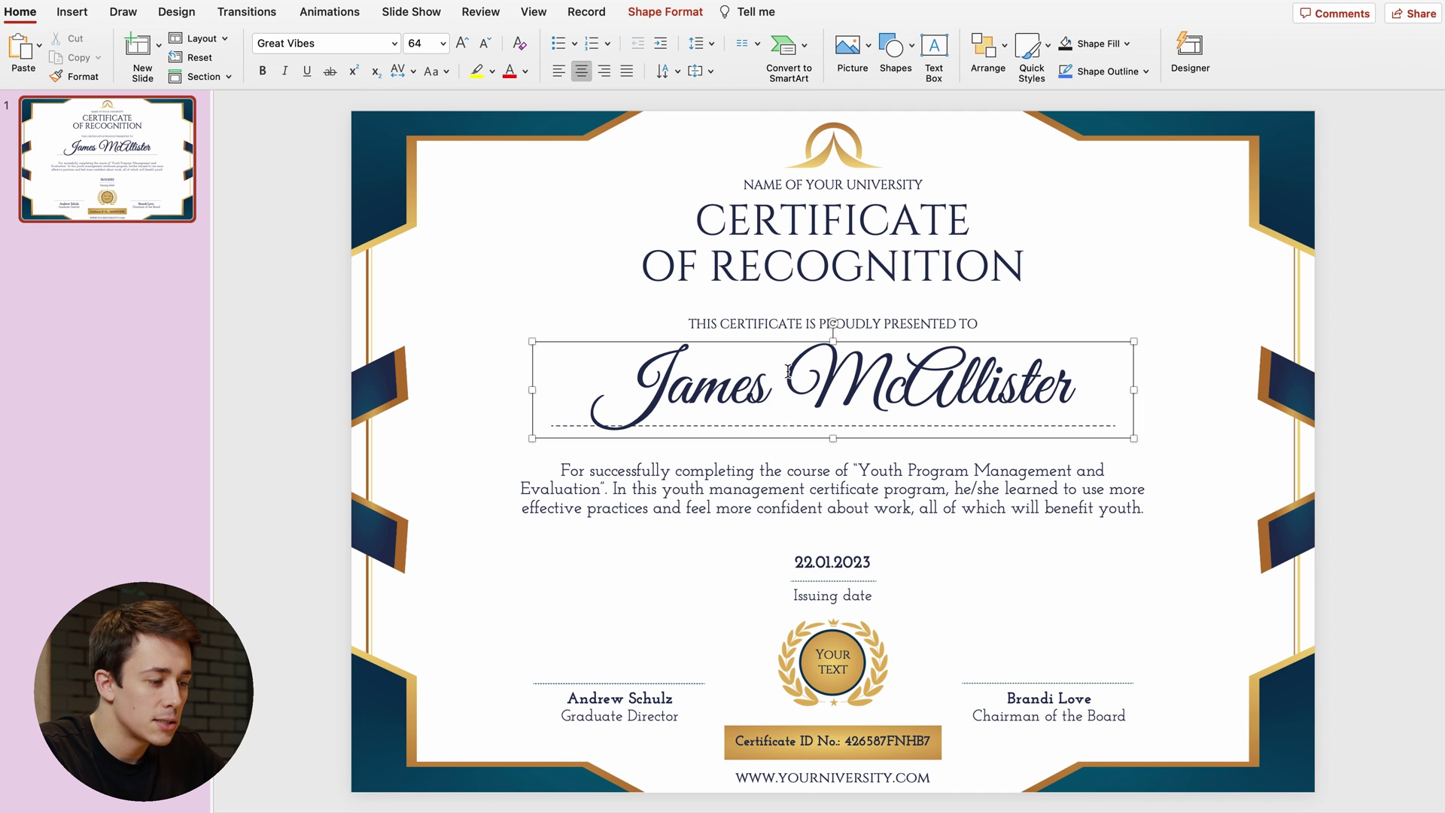
{"action": "key", "text": "super+a"}
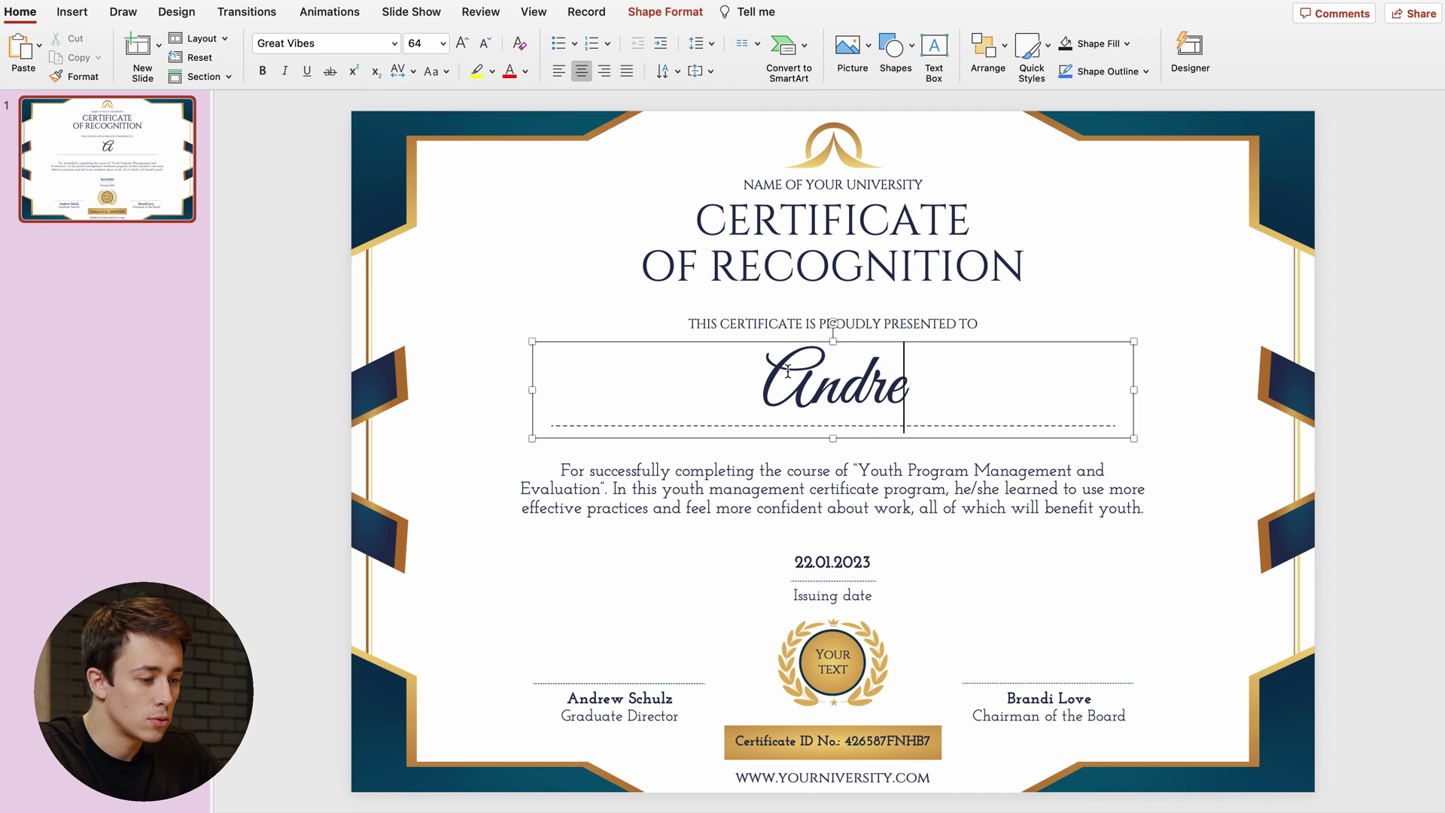
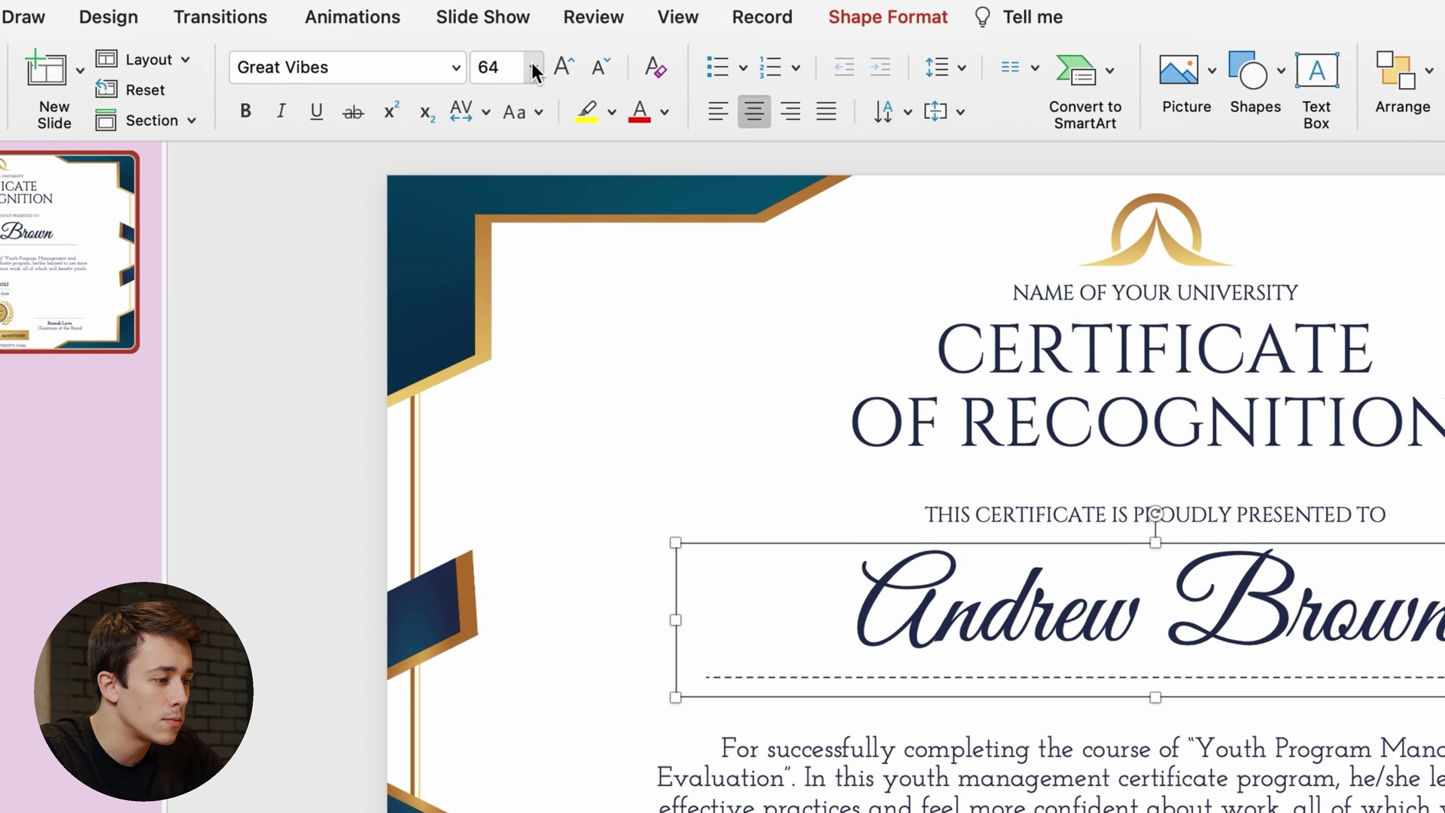
{"action": "left_click", "coordinate": [443, 44]}
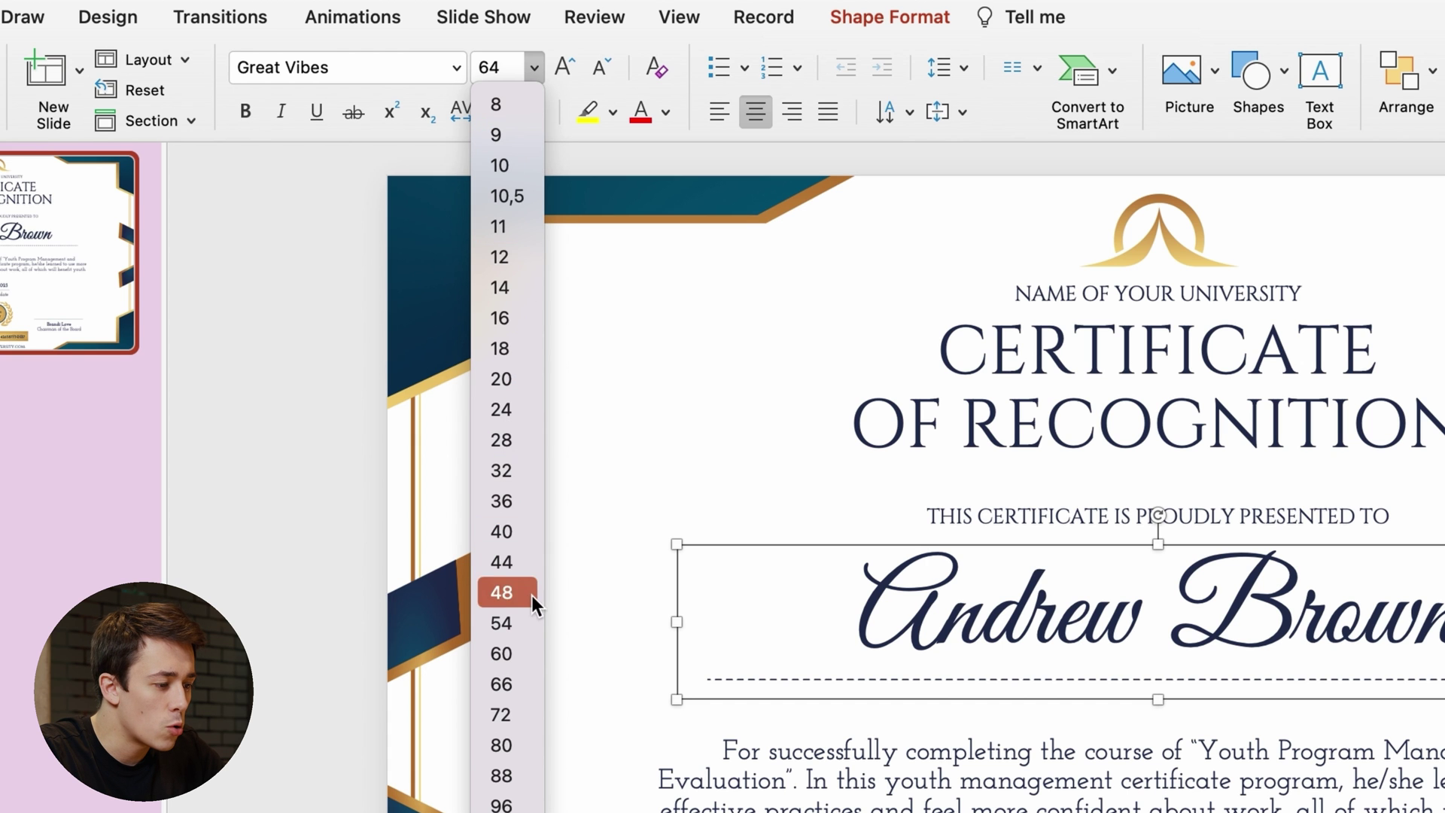
{"action": "left_click", "coordinate": [531, 754]}
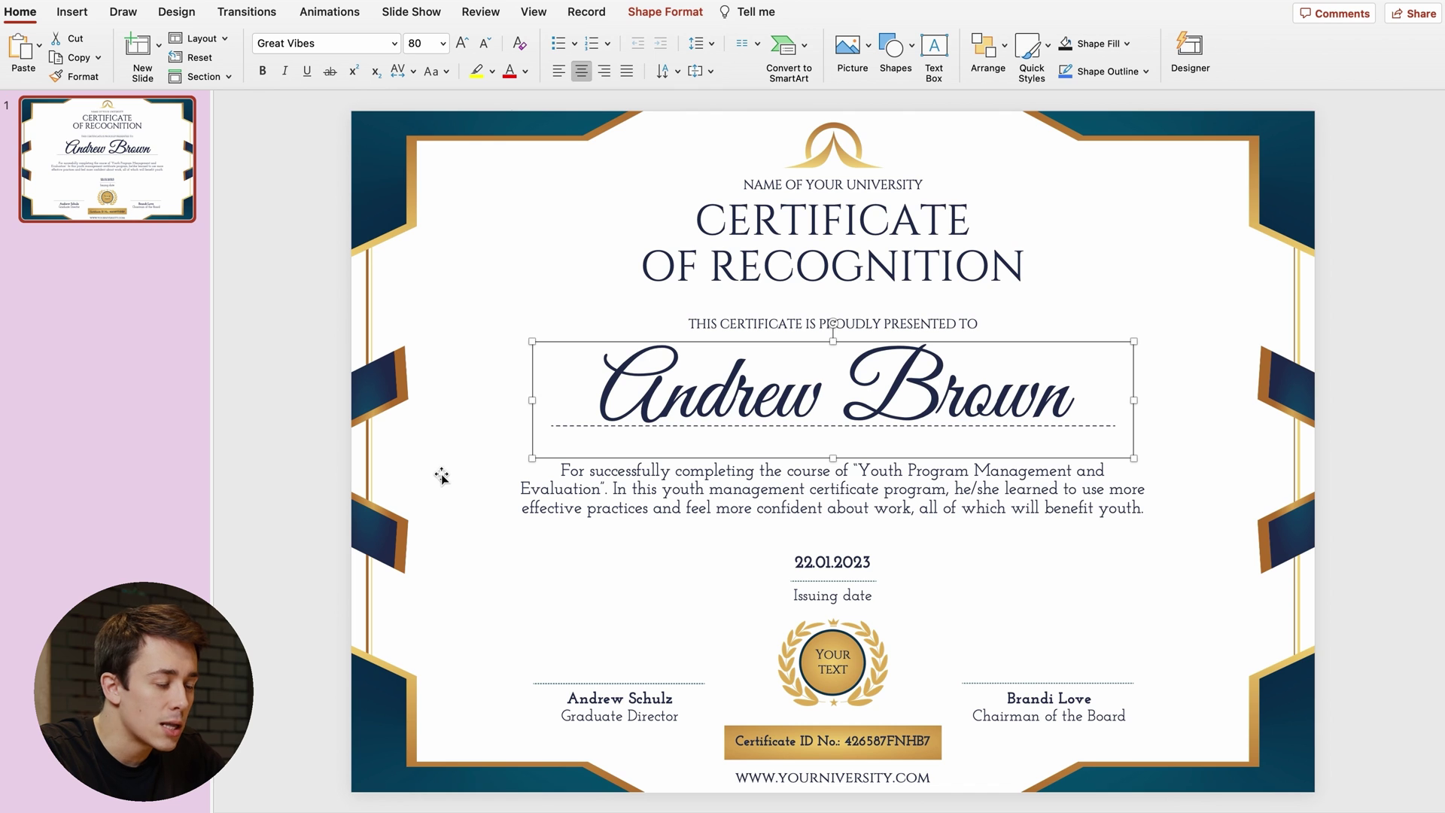
{"action": "left_click", "coordinate": [1177, 367]}
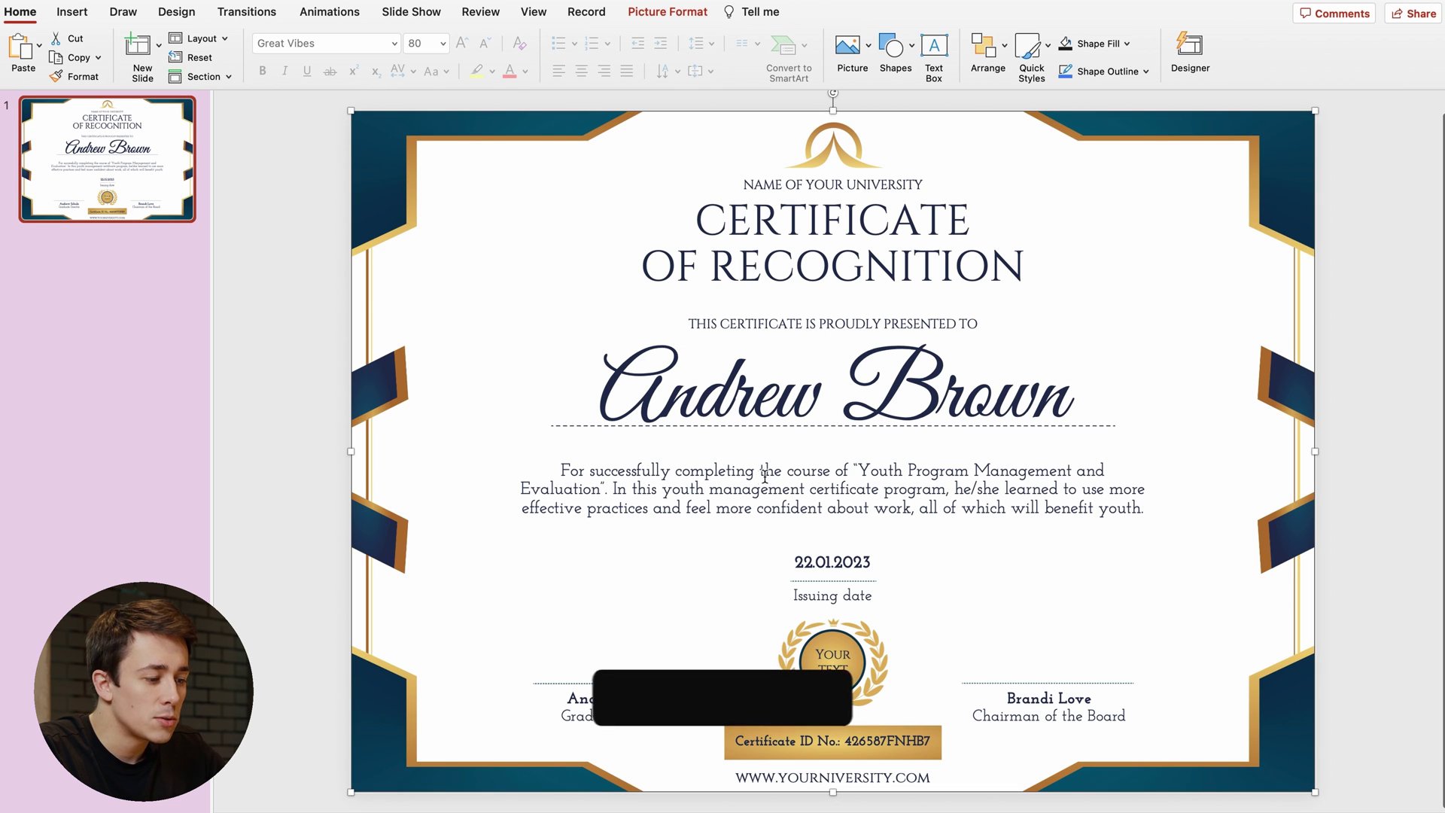
- Cut the description to its first sentence, putting 'Youth Program Management and Evaluation' on its own line
{"action": "left_click", "coordinate": [788, 473]}
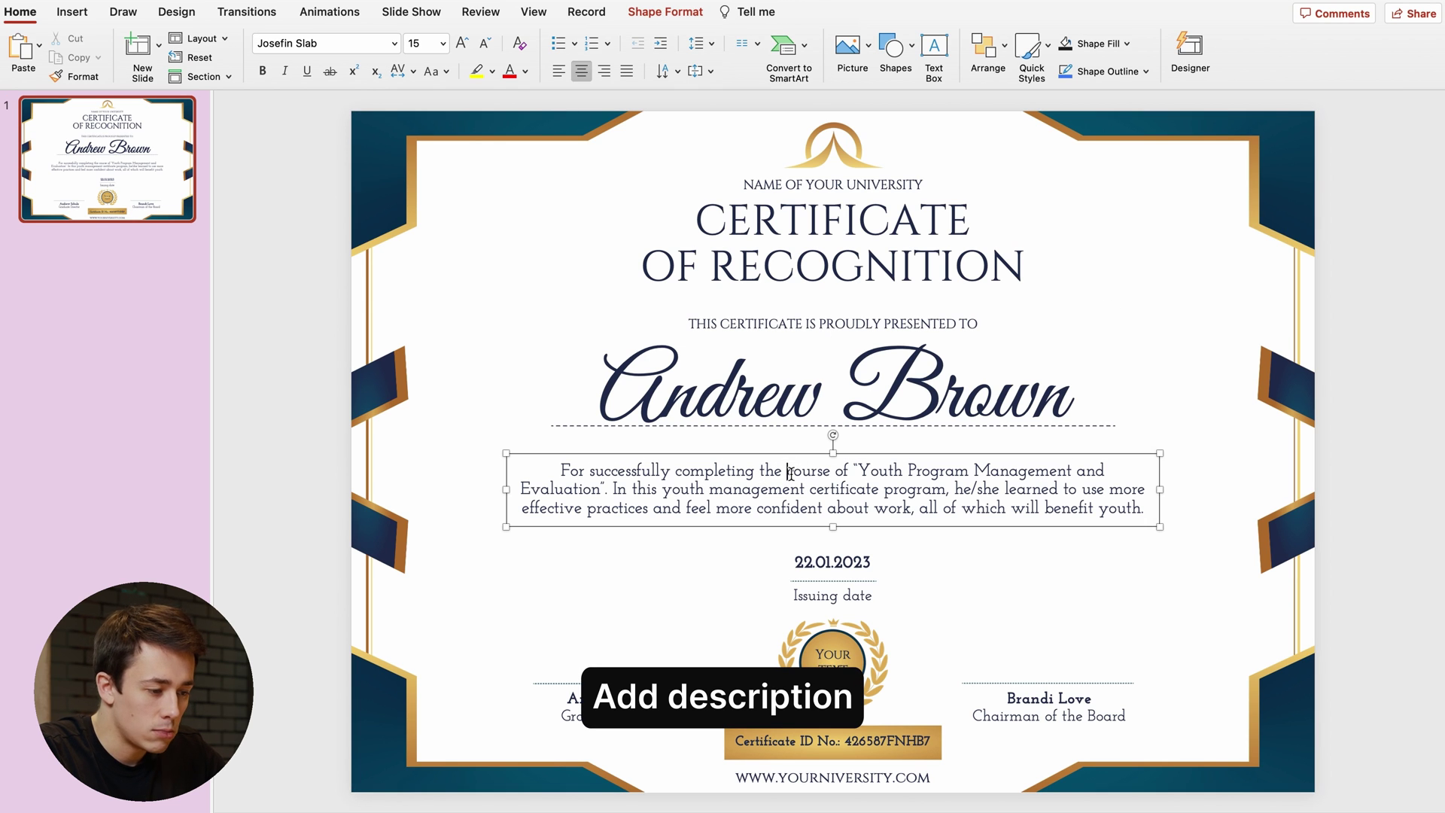
{"action": "left_click", "coordinate": [788, 472]}
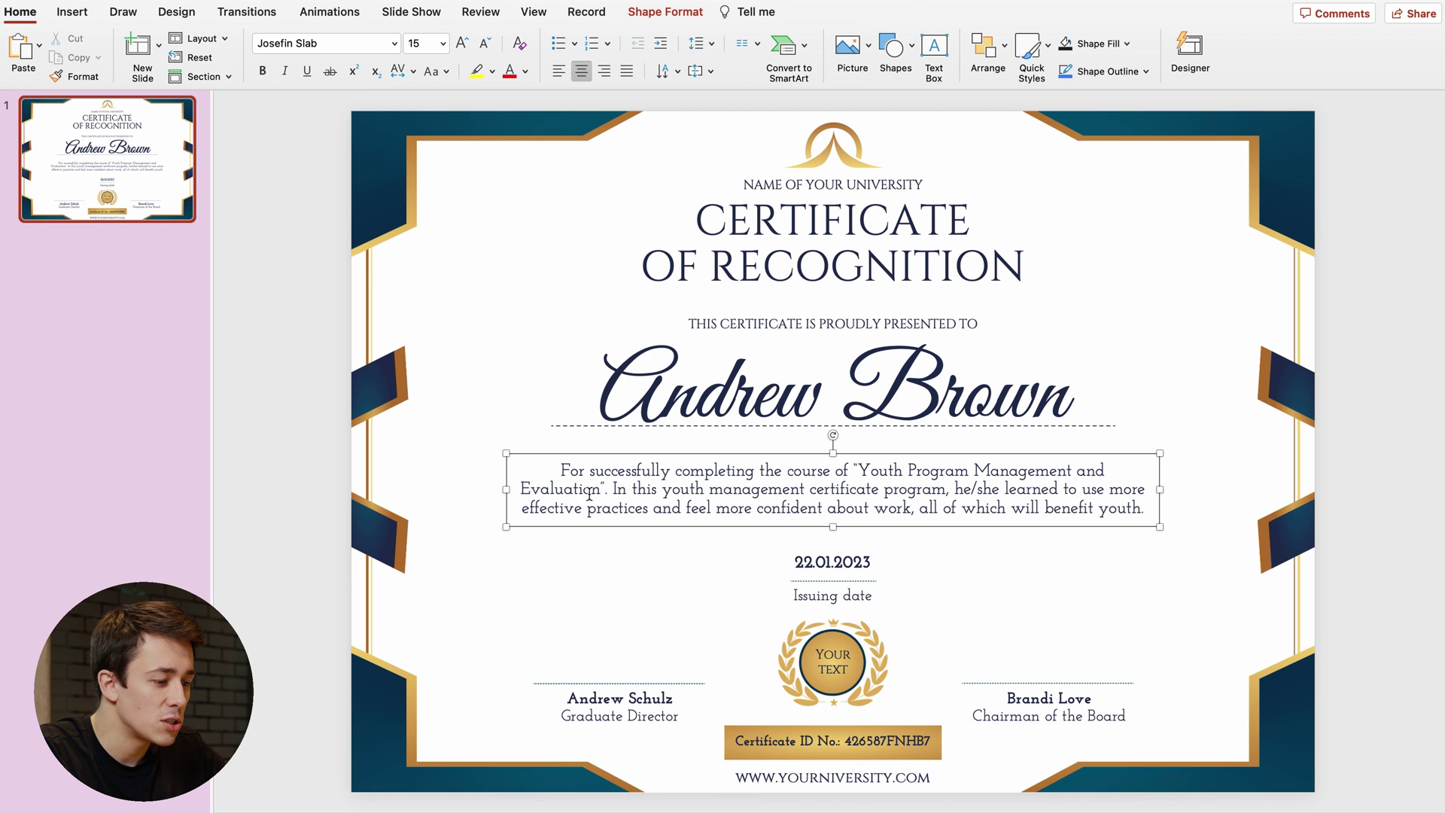
{"action": "left_click_drag", "start_coordinate": [614, 488], "coordinate": [1149, 506]}
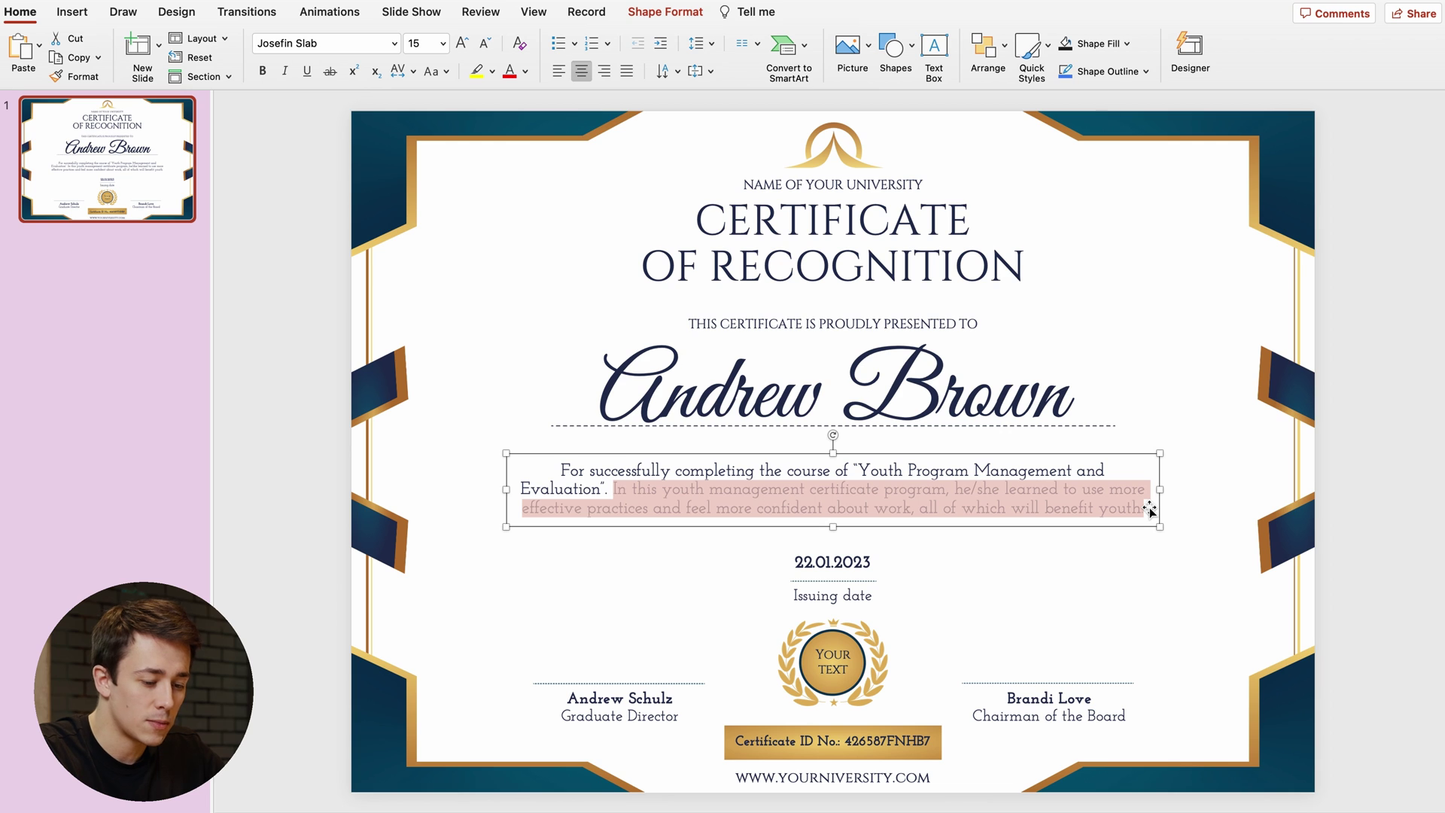
{"action": "key", "text": "BackSpace"}
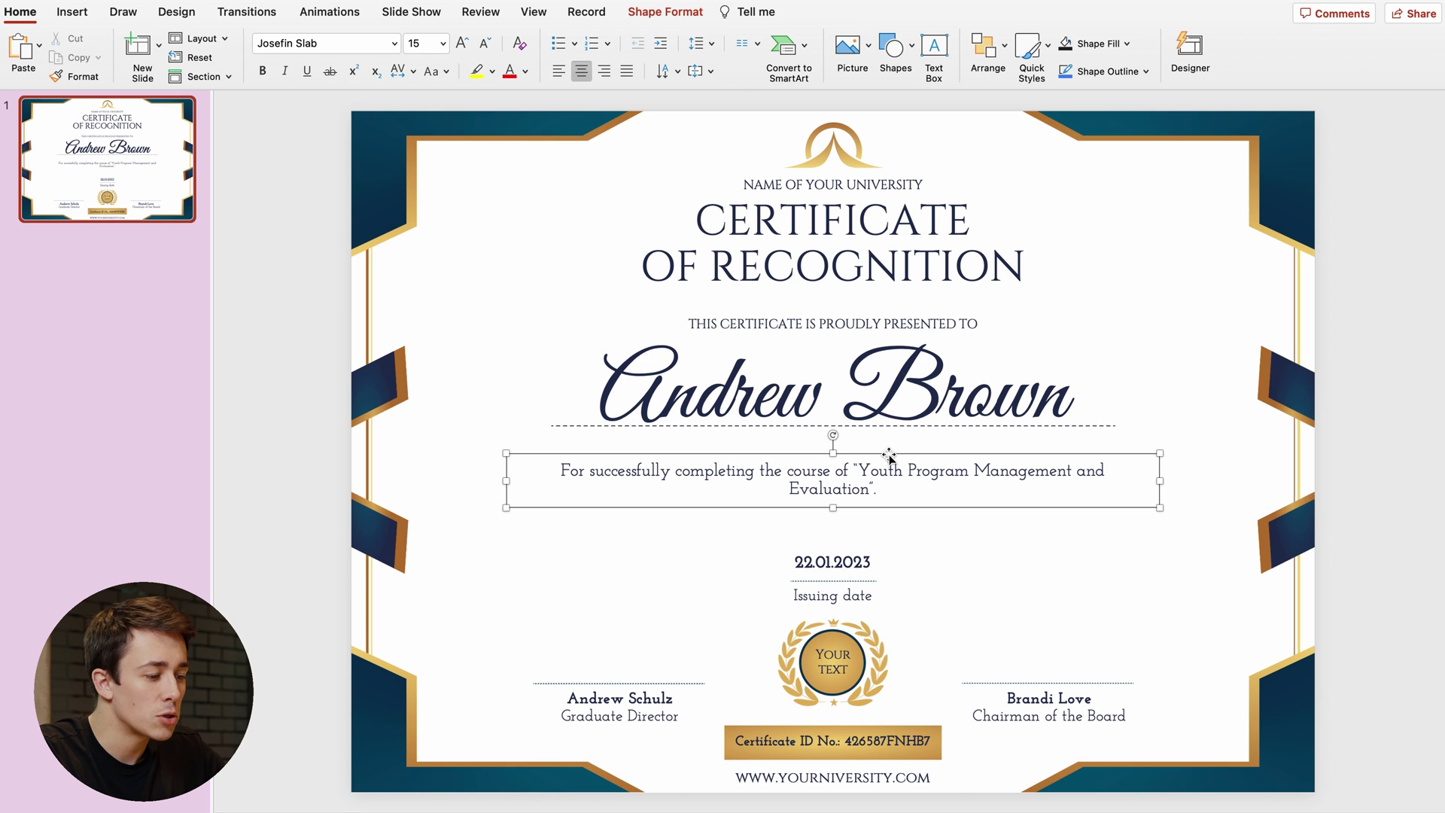
{"action": "key", "text": "BackSpace"}
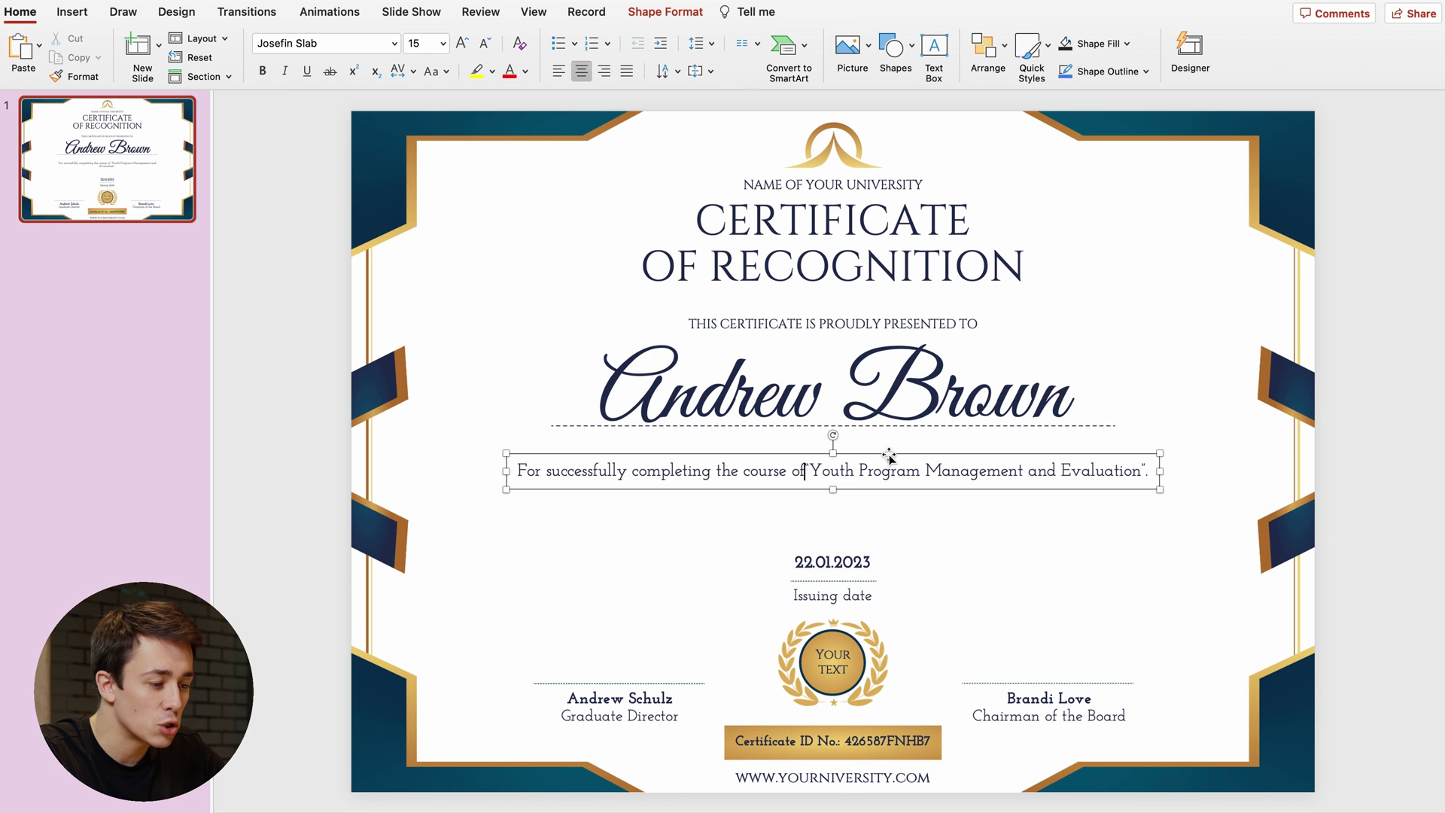
{"action": "key", "text": "Return"}
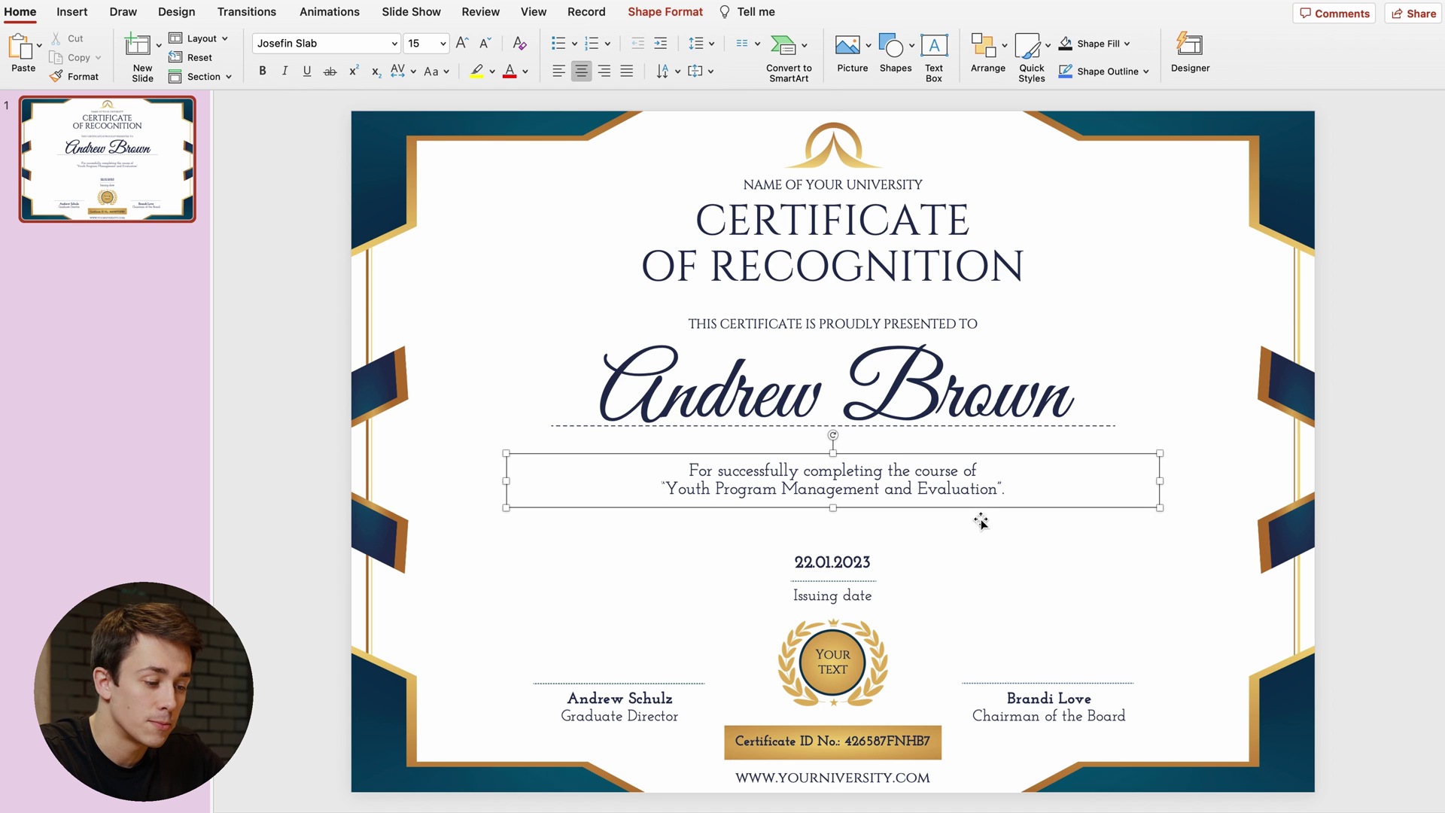
{"action": "left_click", "coordinate": [831, 553]}
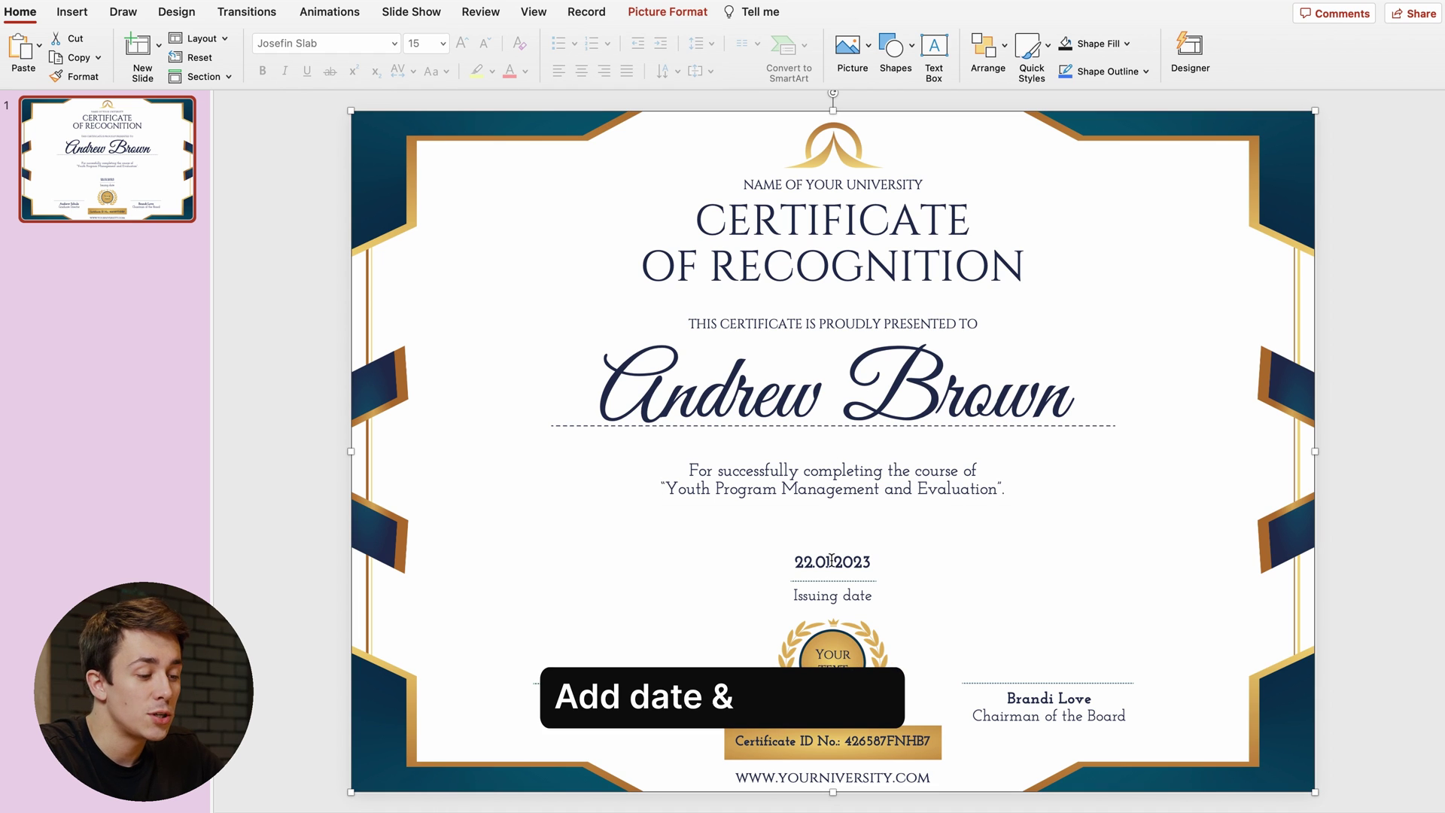
- Change the certificate's issuing date to 01.02.2023
{"action": "double_click", "coordinate": [802, 564]}
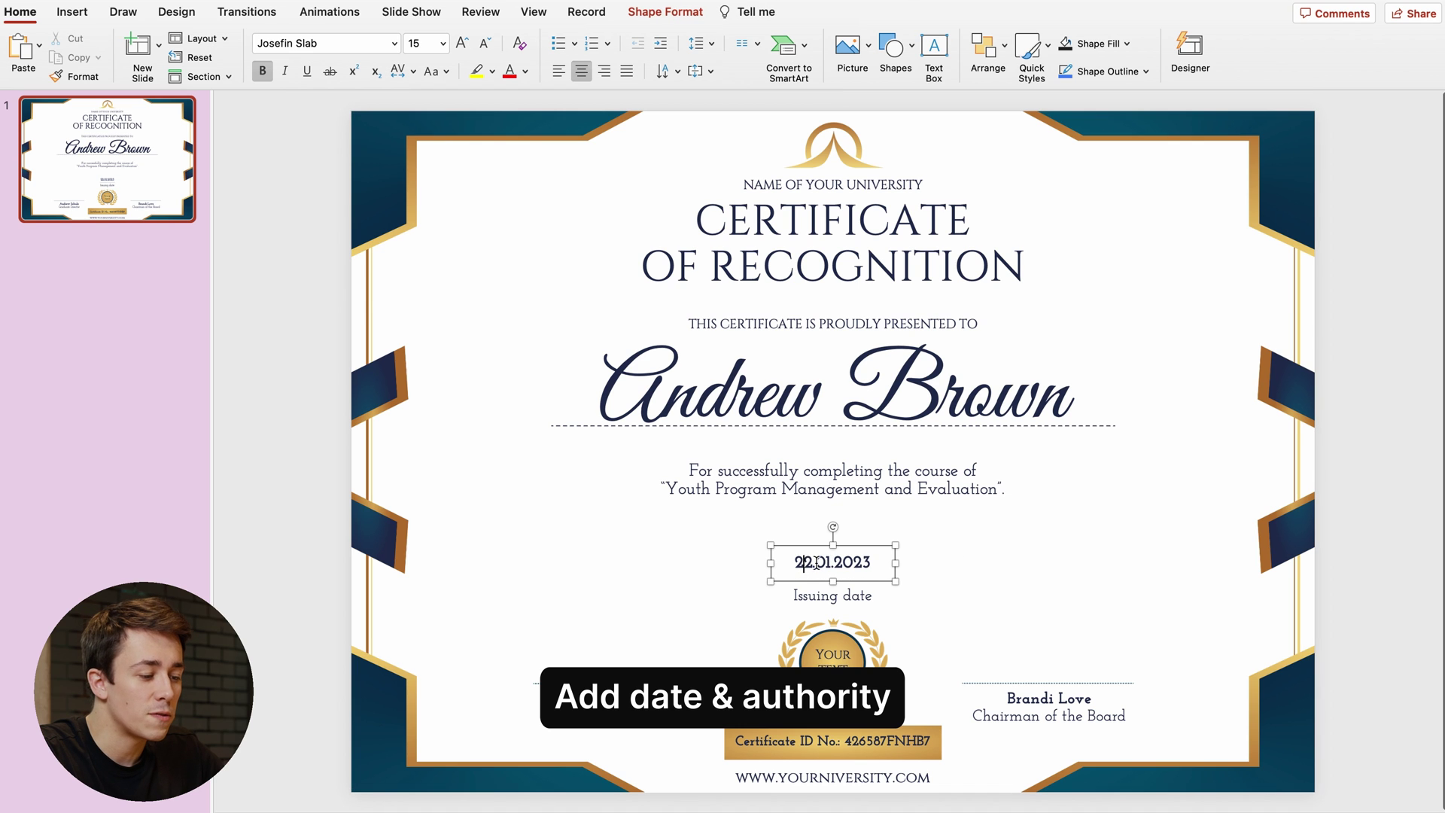
{"action": "type", "text": "01"}
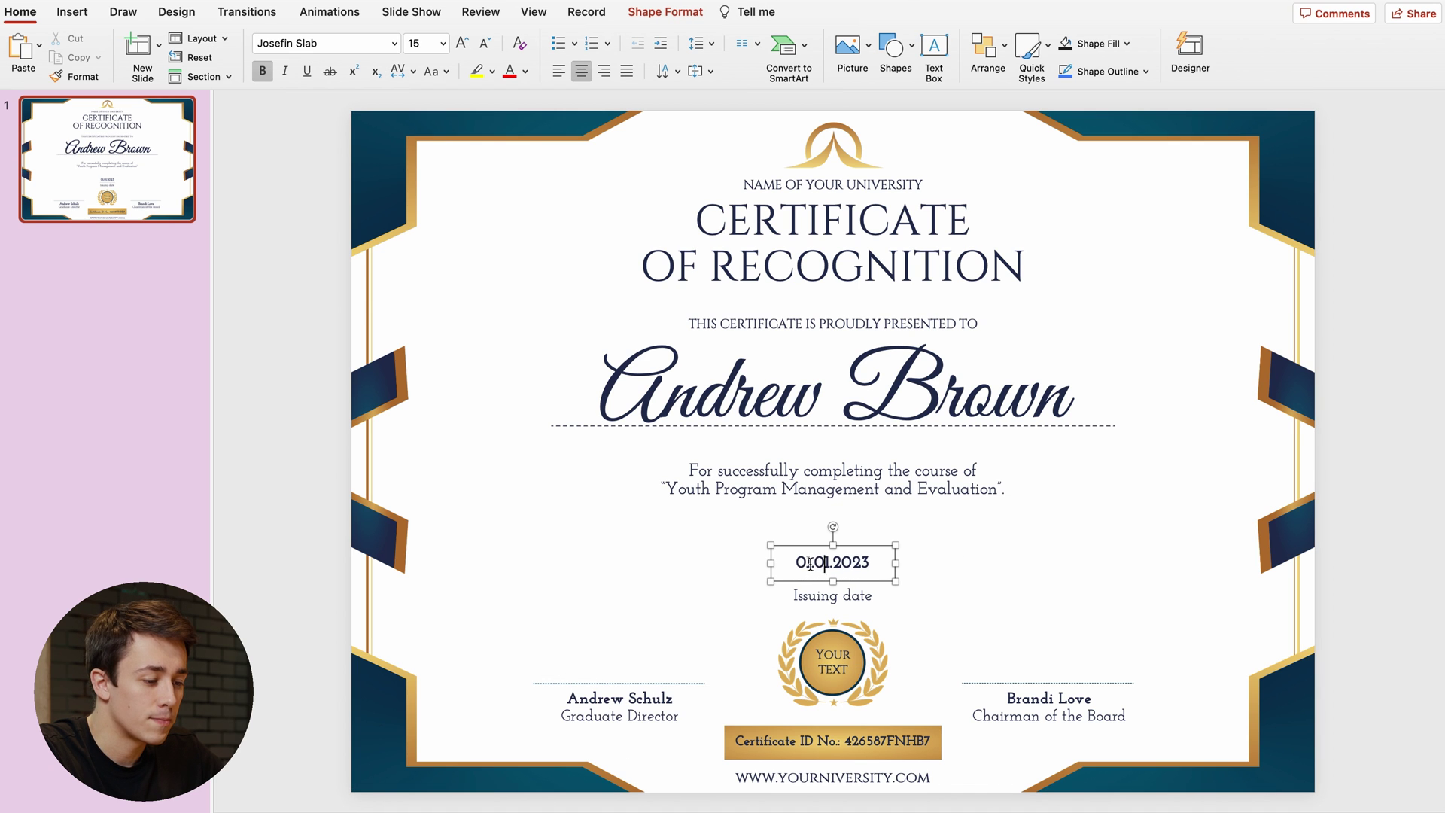
{"action": "key", "text": "BackSpace"}
{"action": "type", "text": "2"}
{"action": "left_click", "coordinate": [919, 562]}
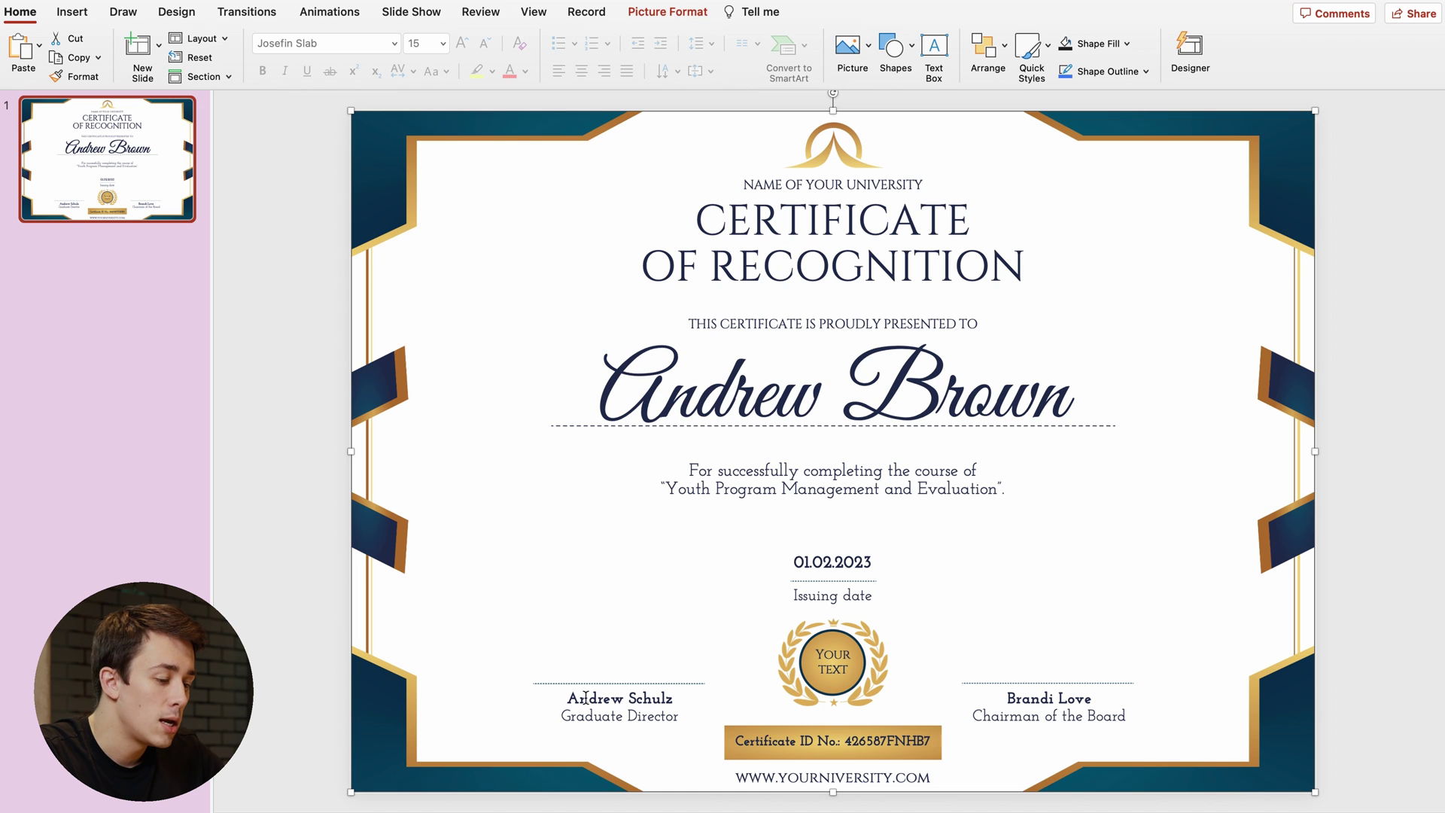
- Replace the graduate director's first name in the signature block with a new first name
{"action": "left_click", "coordinate": [639, 699]}
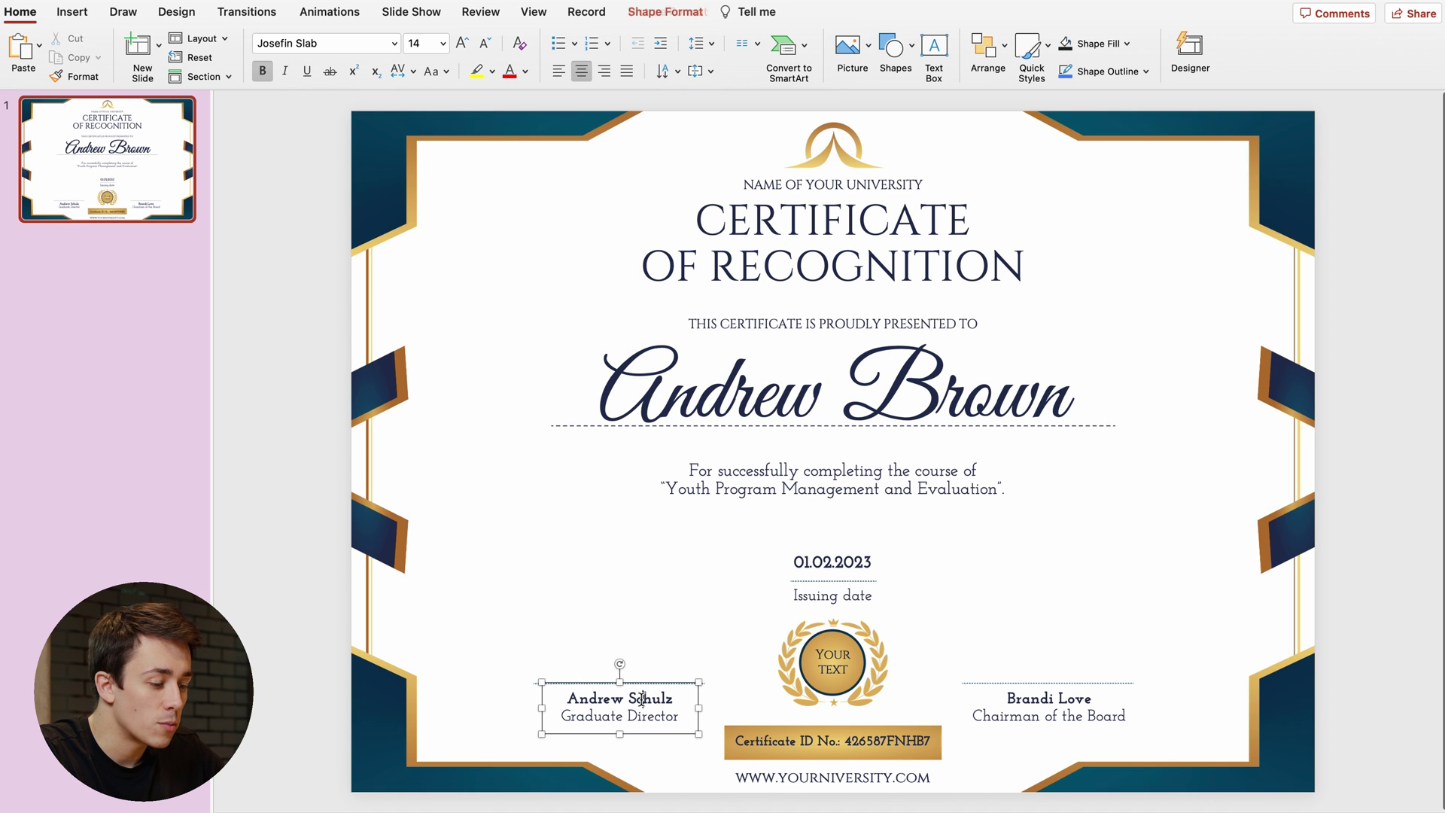
{"action": "double_click", "coordinate": [598, 699]}
{"action": "type", "text": "Mar"}
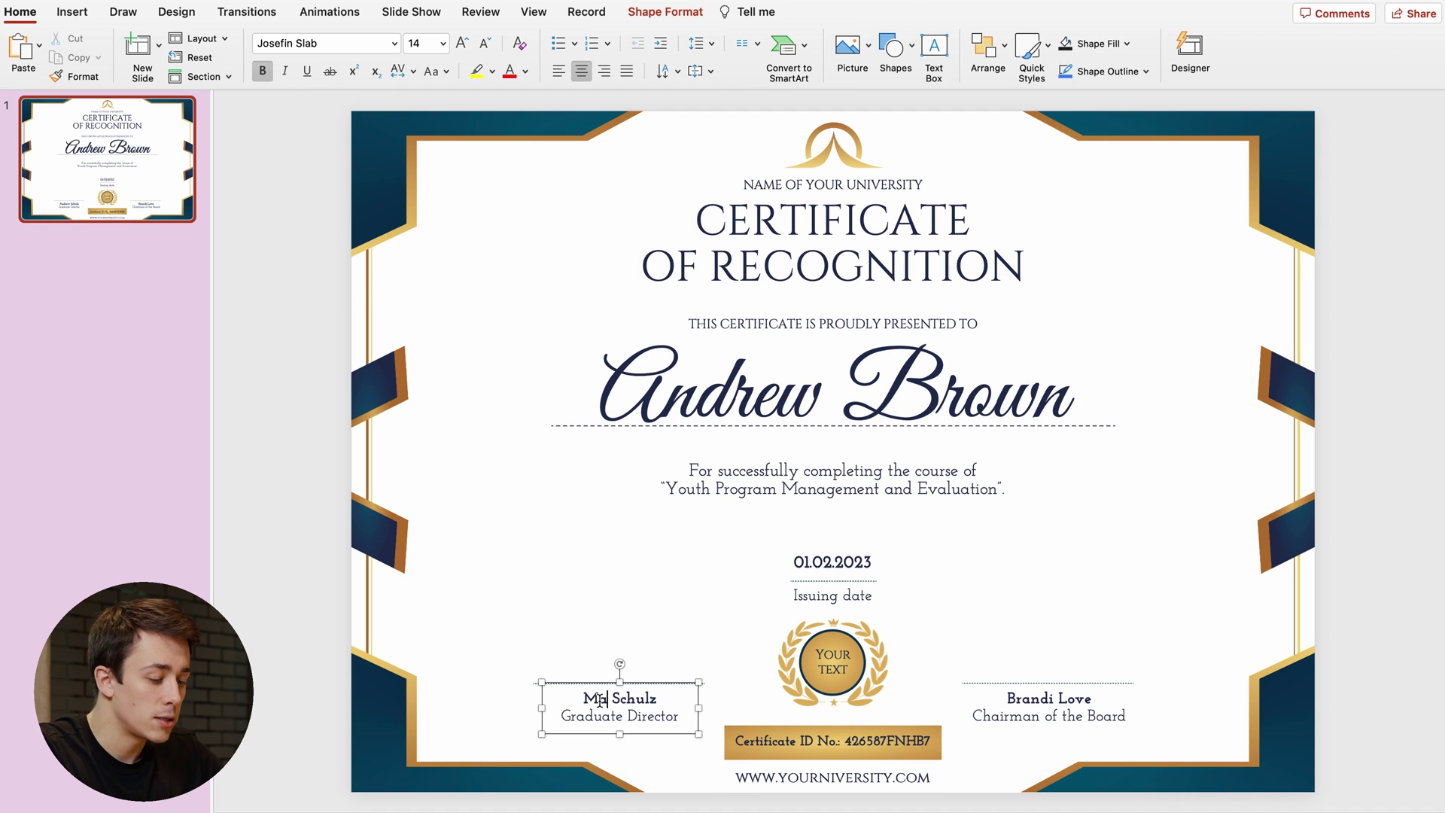
{"action": "type", "text": "ina"}
{"action": "left_click", "coordinate": [986, 728]}
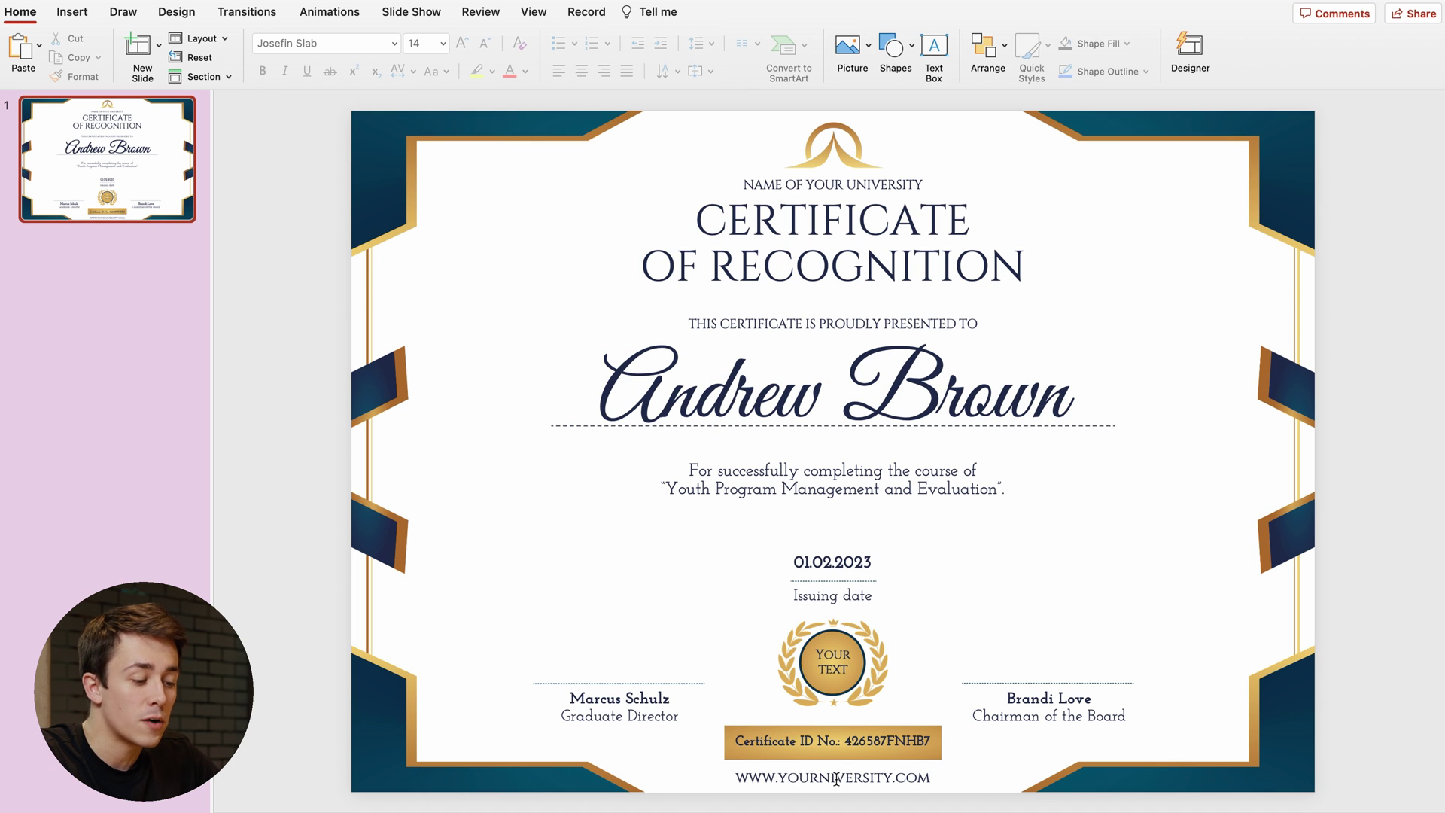
- Replace the ending of the certificate ID with a new number
{"action": "left_click", "coordinate": [863, 741]}
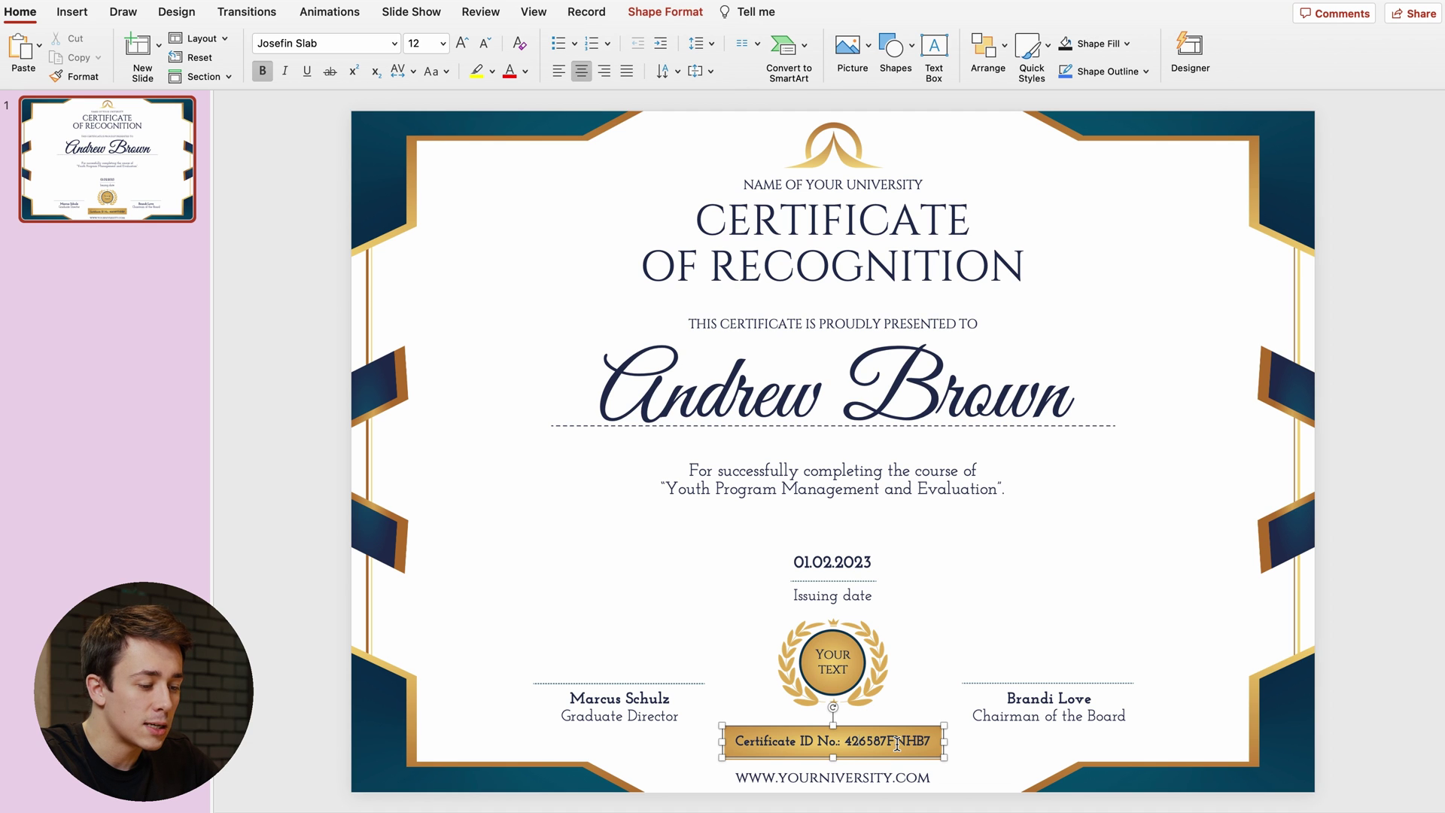
{"action": "key", "text": "BackSpace"}
{"action": "key", "text": "BackSpace"}
{"action": "key", "text": "BackSpace"}
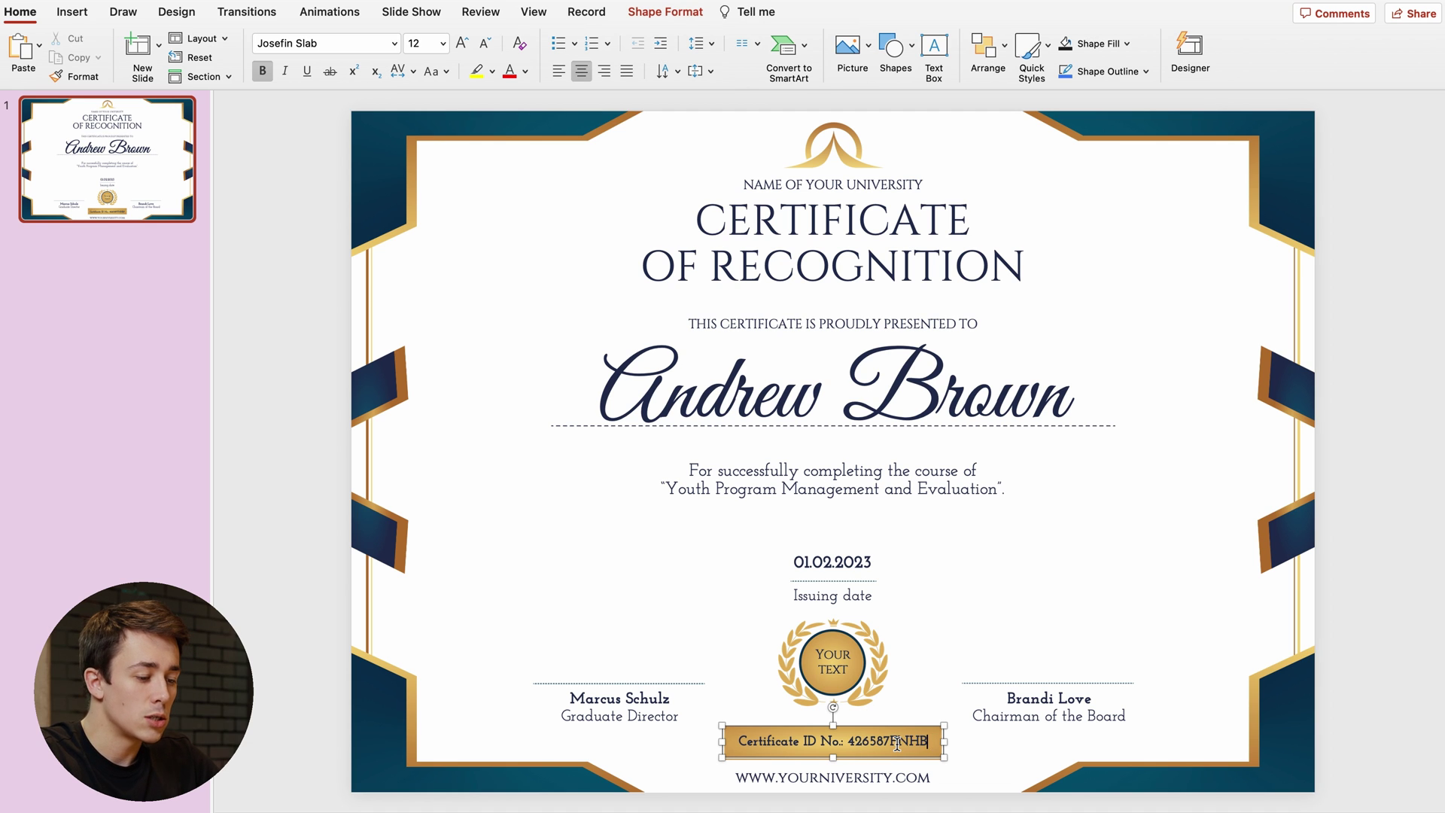
{"action": "type", "text": "O01"}
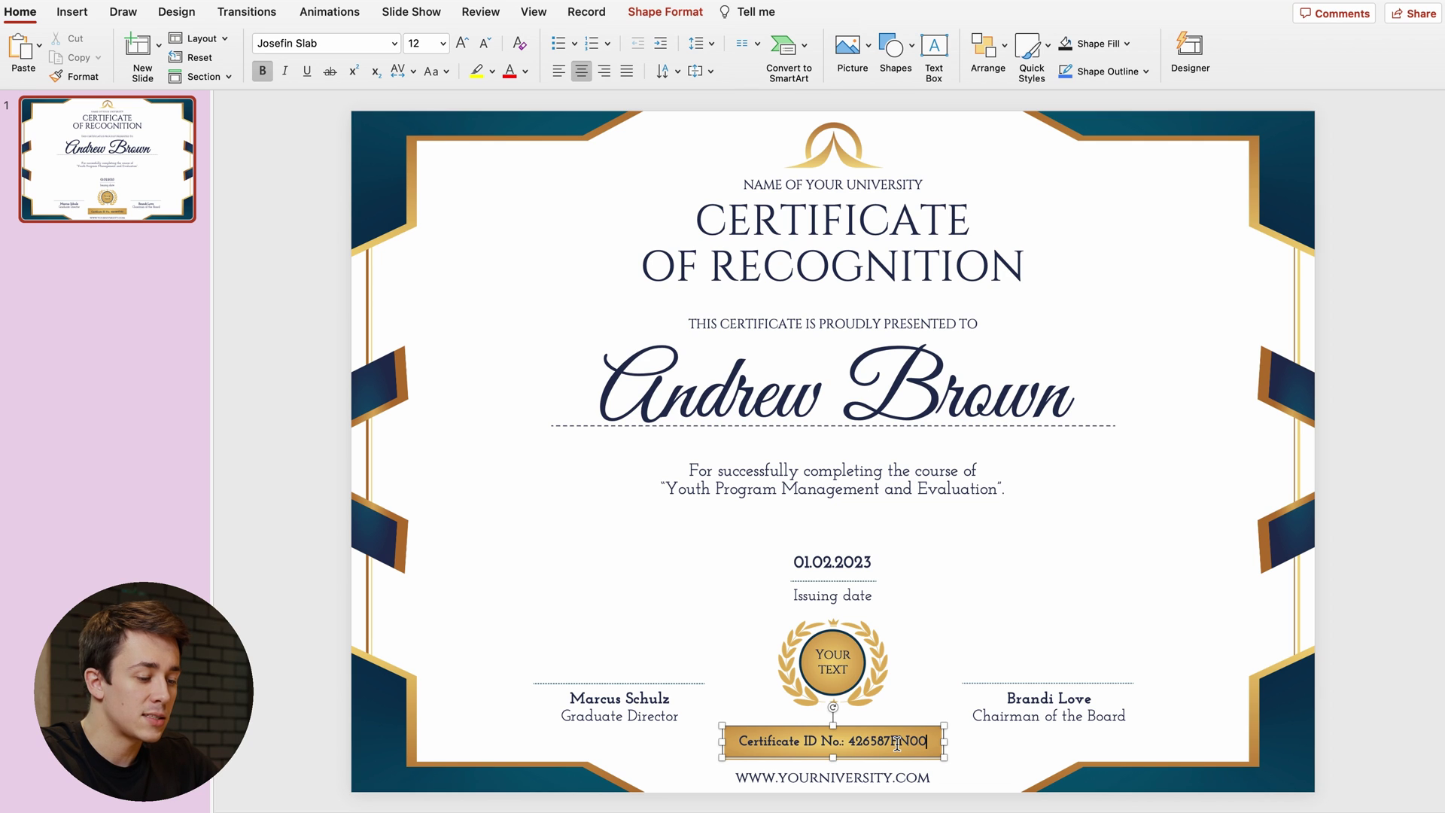
{"action": "left_click", "coordinate": [960, 763]}
- Delete the university web address box from the certificate
{"action": "left_click", "coordinate": [894, 780]}
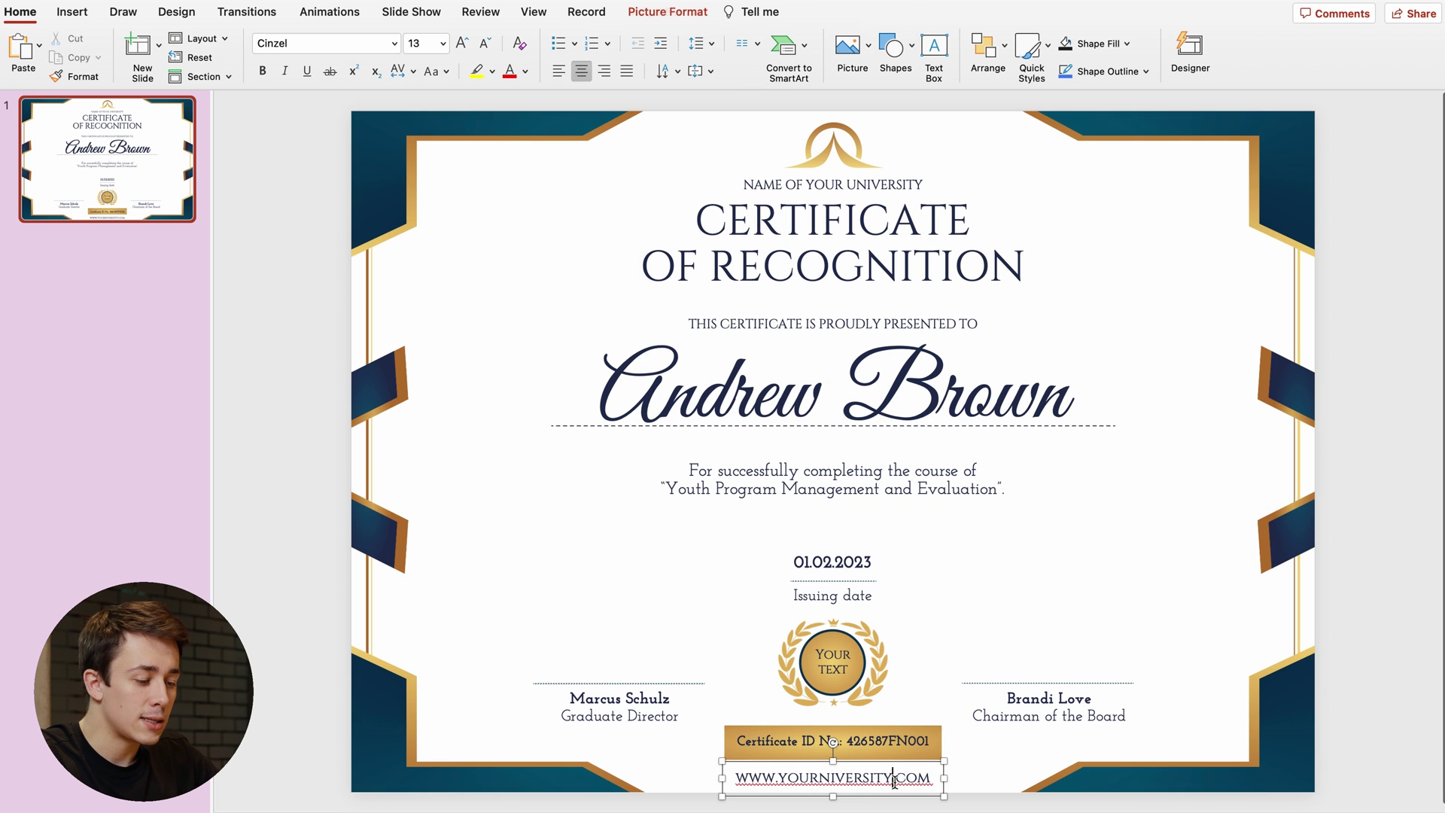
{"action": "left_click", "coordinate": [944, 772]}
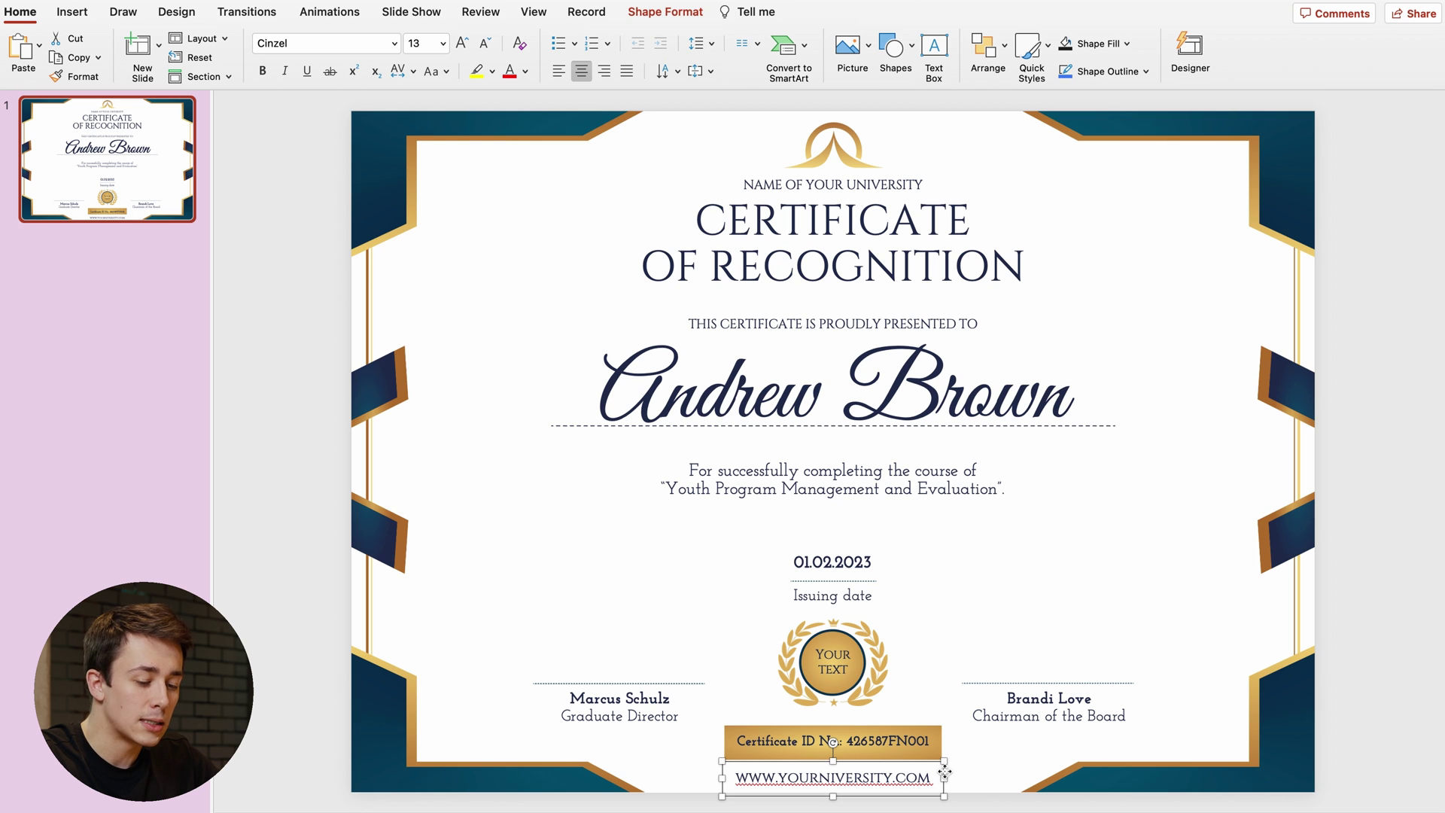
{"action": "key", "text": "Delete"}
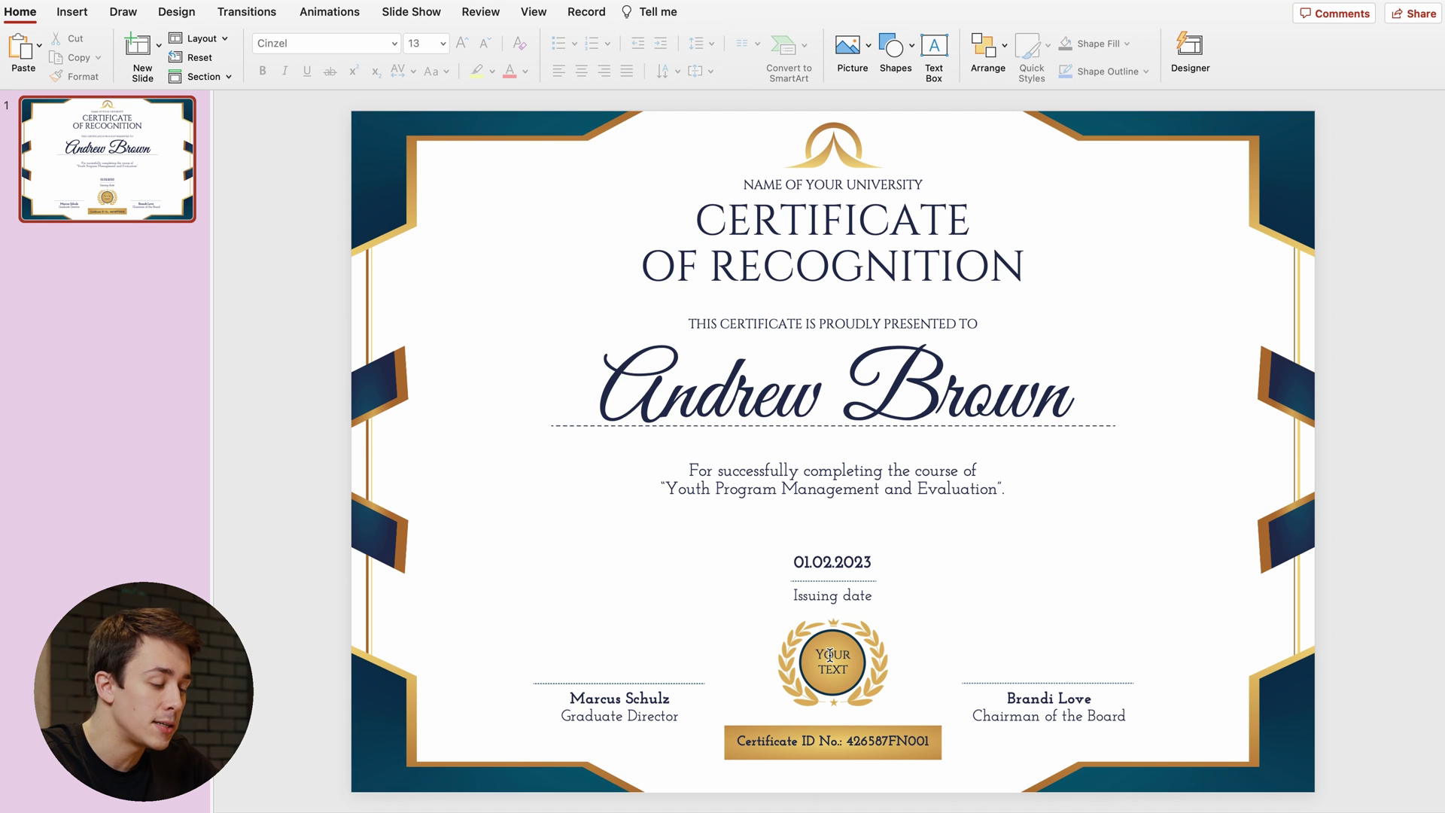
- Replace the gold seal's two-line YOUR TEXT placeholder with NICE JOB!
{"action": "left_click", "coordinate": [829, 655]}
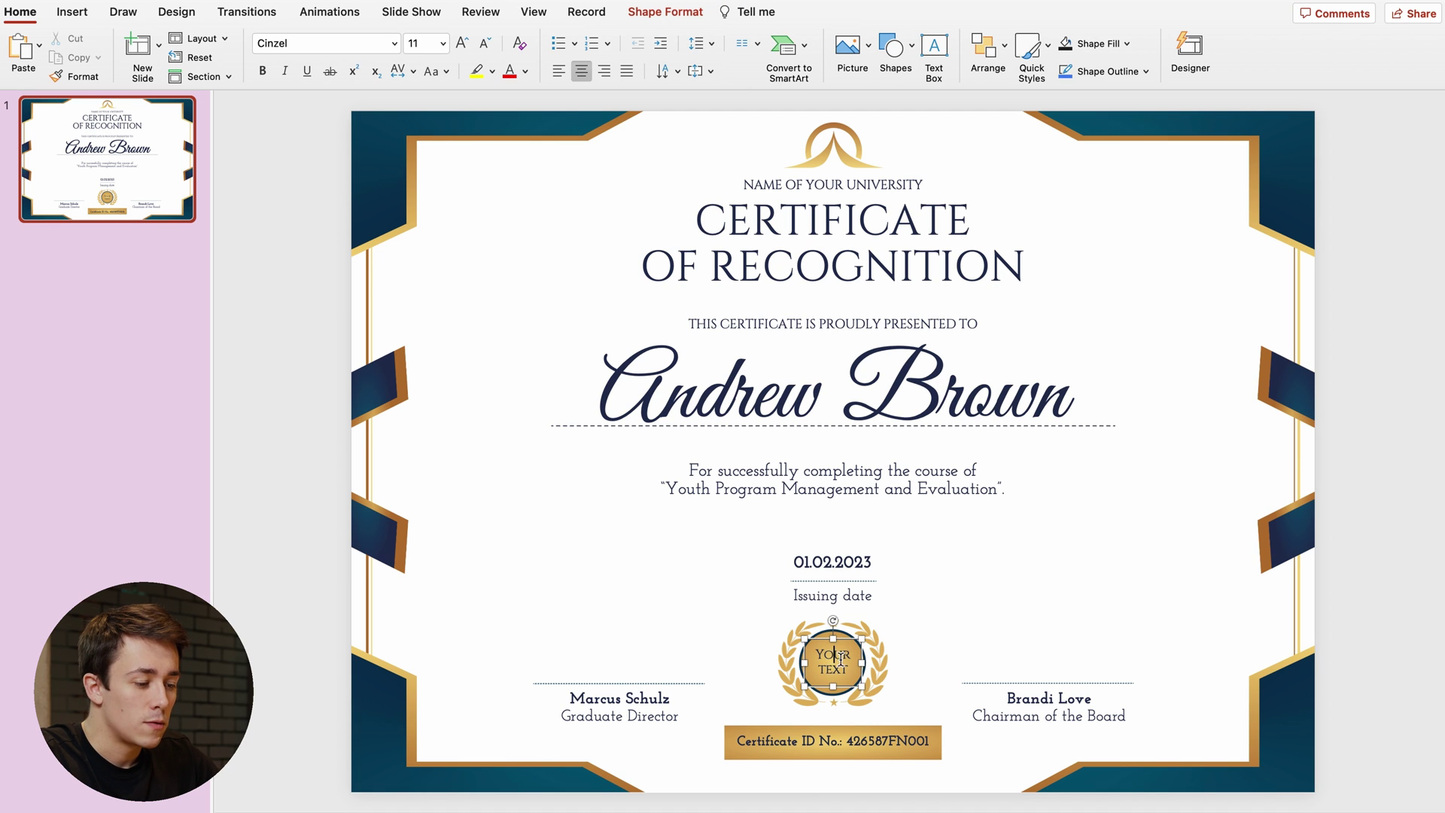
{"action": "double_click", "coordinate": [833, 655]}
{"action": "triple_click", "coordinate": [834, 657]}
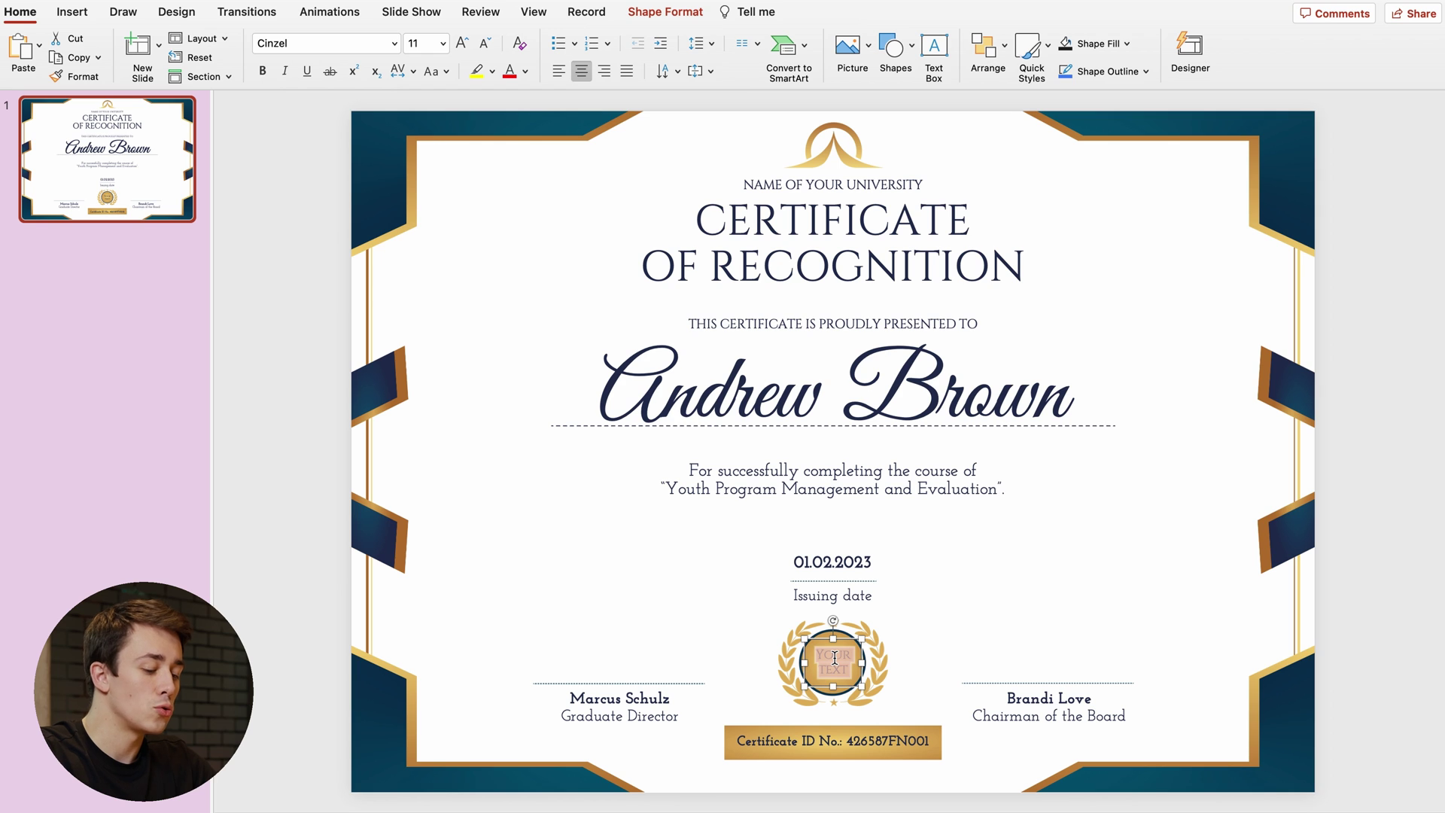
{"action": "type", "text": "NICE JO"}
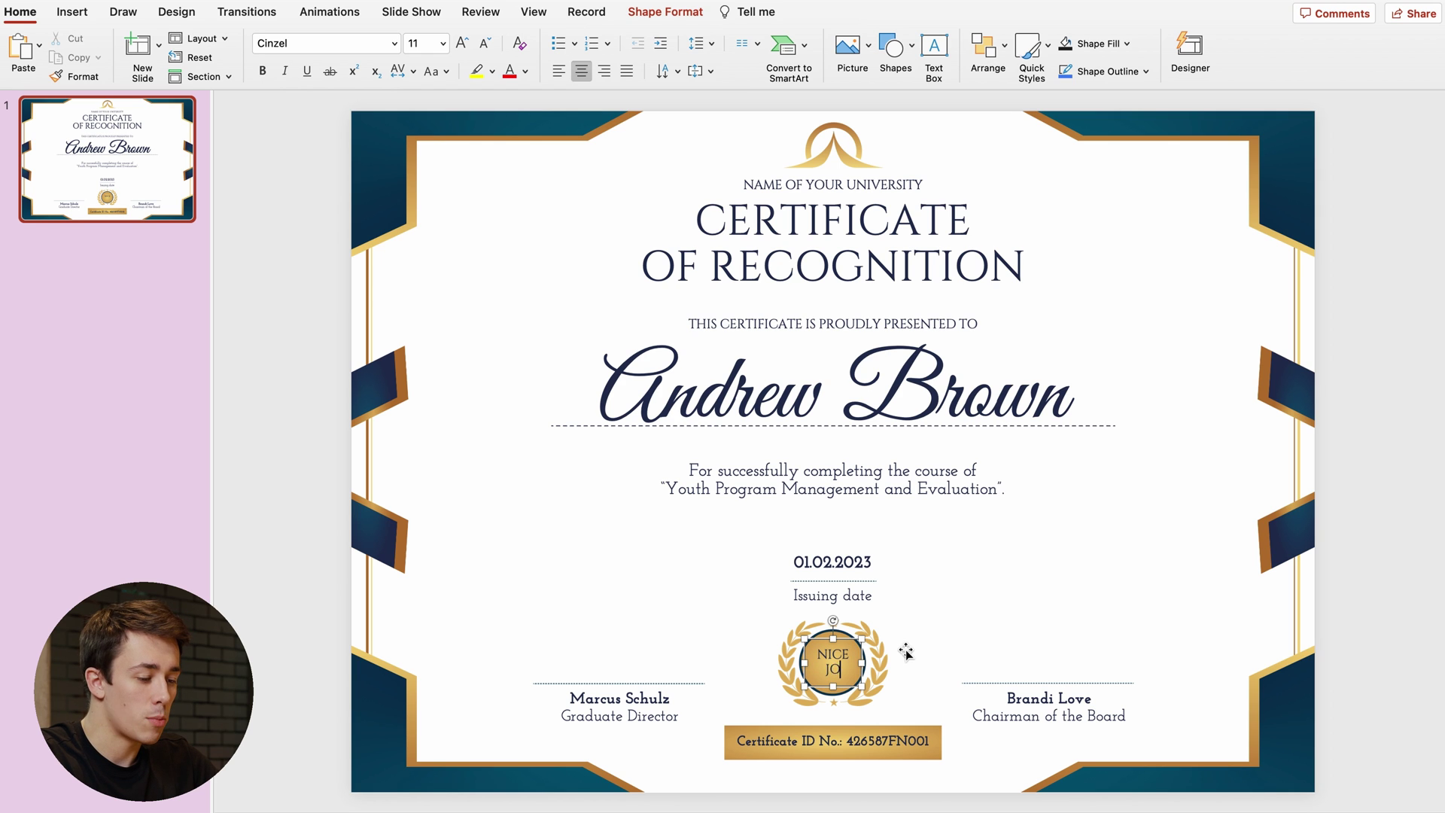
{"action": "type", "text": "B!"}
{"action": "left_click", "coordinate": [984, 616]}
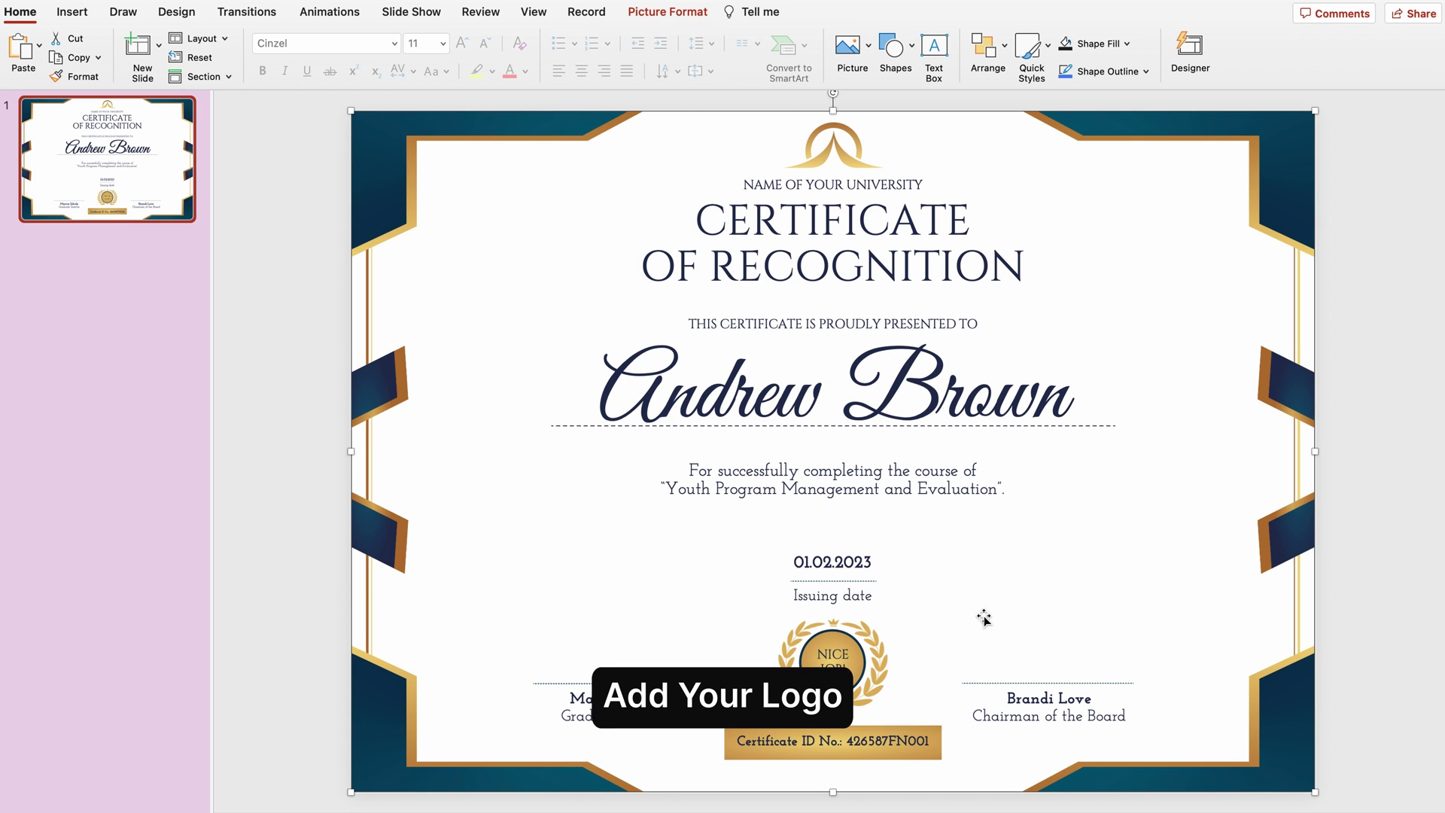
- Delete the NAME OF YOUR UNIVERSITY text box and the placeholder arch emblem
{"action": "key", "text": "Escape"}
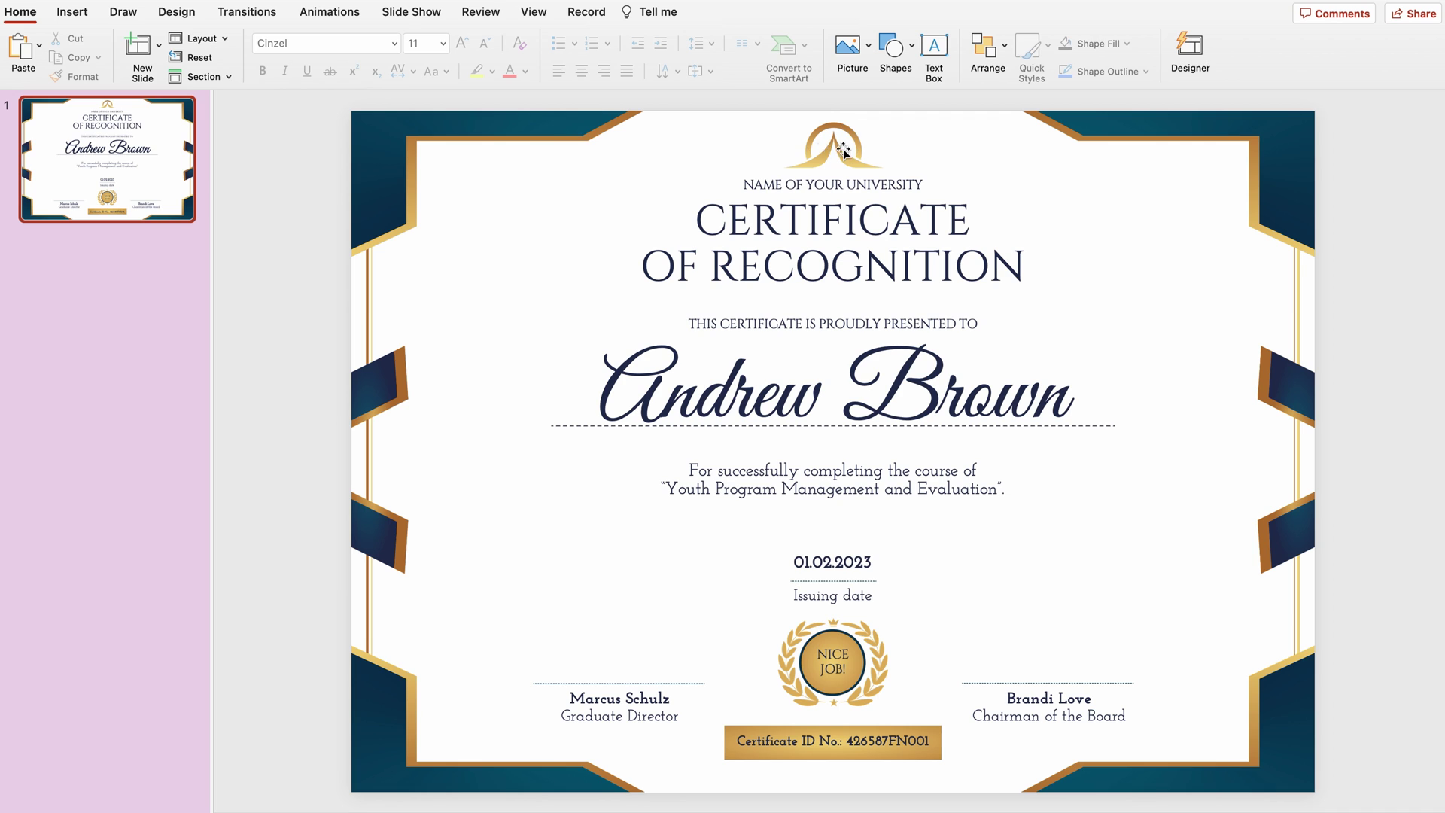
{"action": "left_click", "coordinate": [838, 139]}
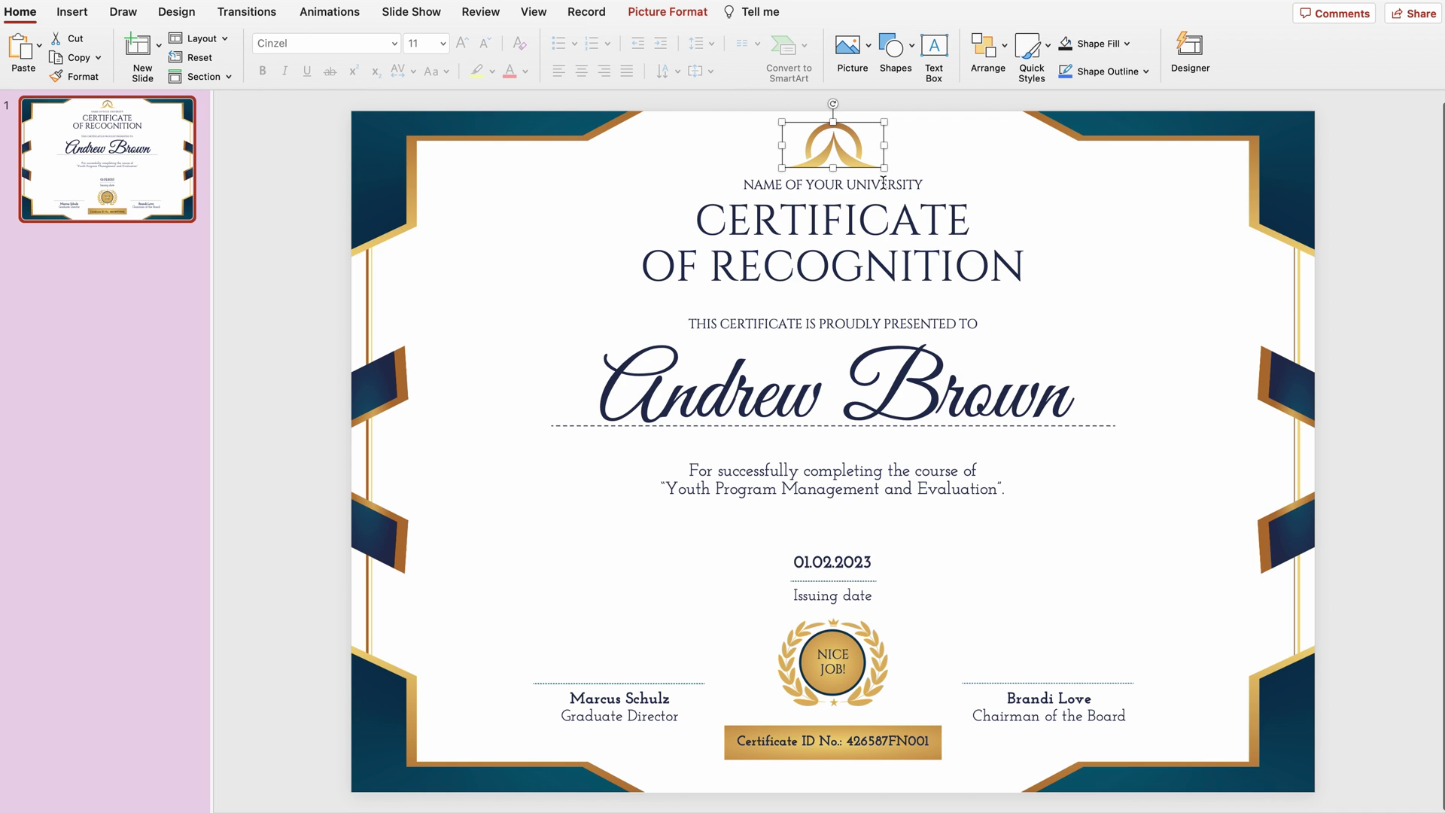
{"action": "left_click", "coordinate": [883, 184]}
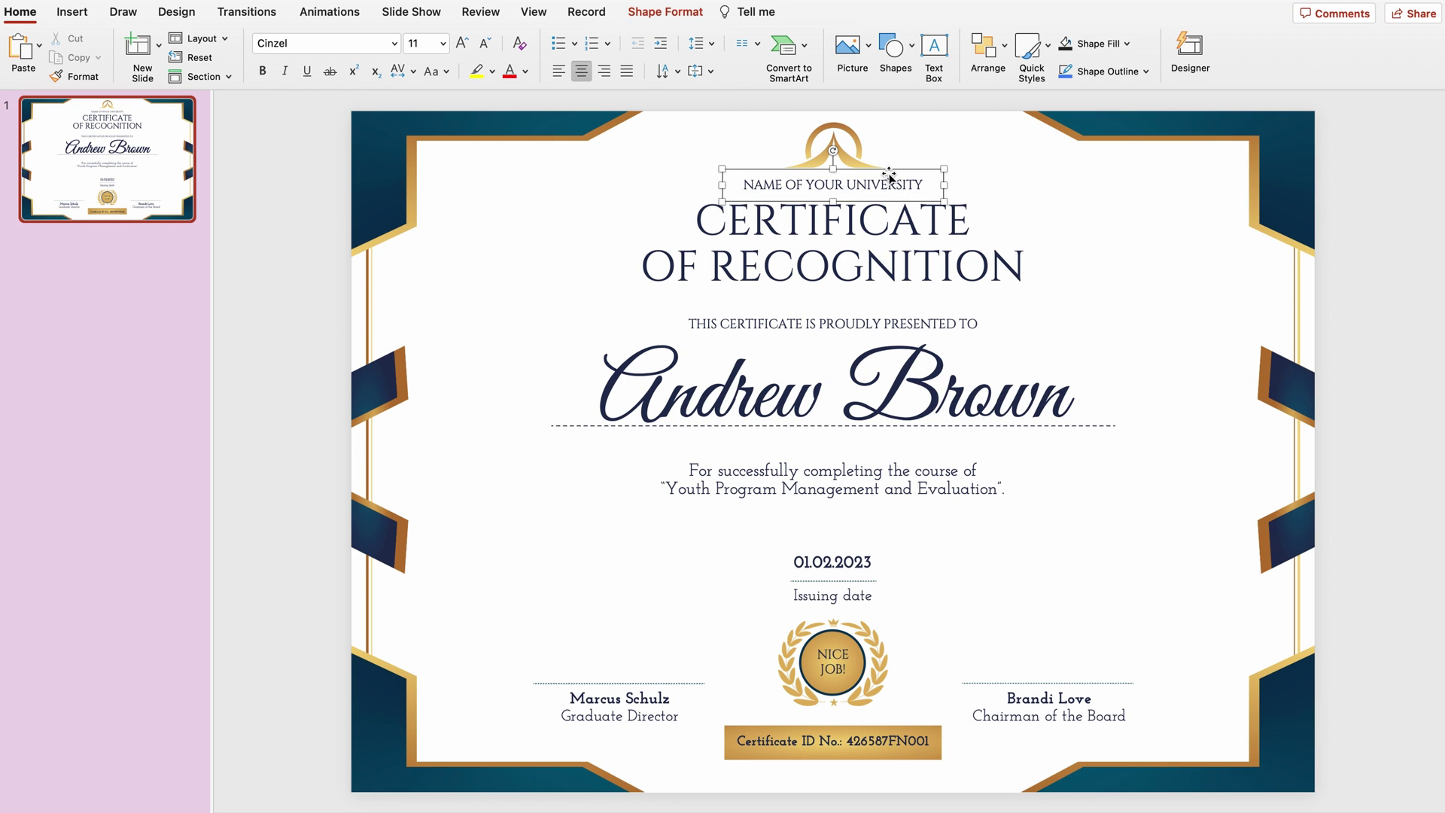
{"action": "left_click", "coordinate": [890, 175]}
{"action": "key", "text": "Delete"}
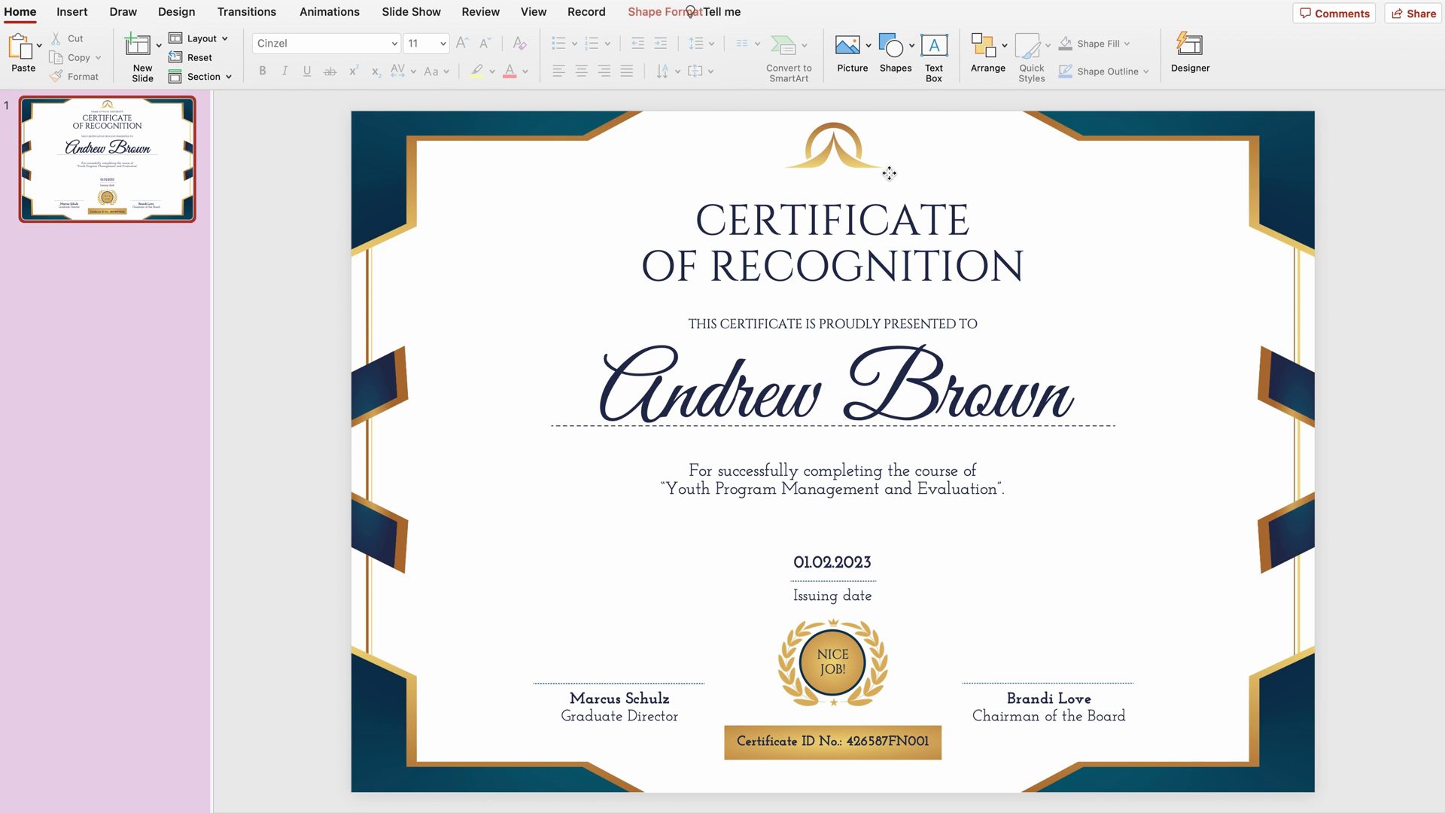
{"action": "left_click", "coordinate": [838, 151]}
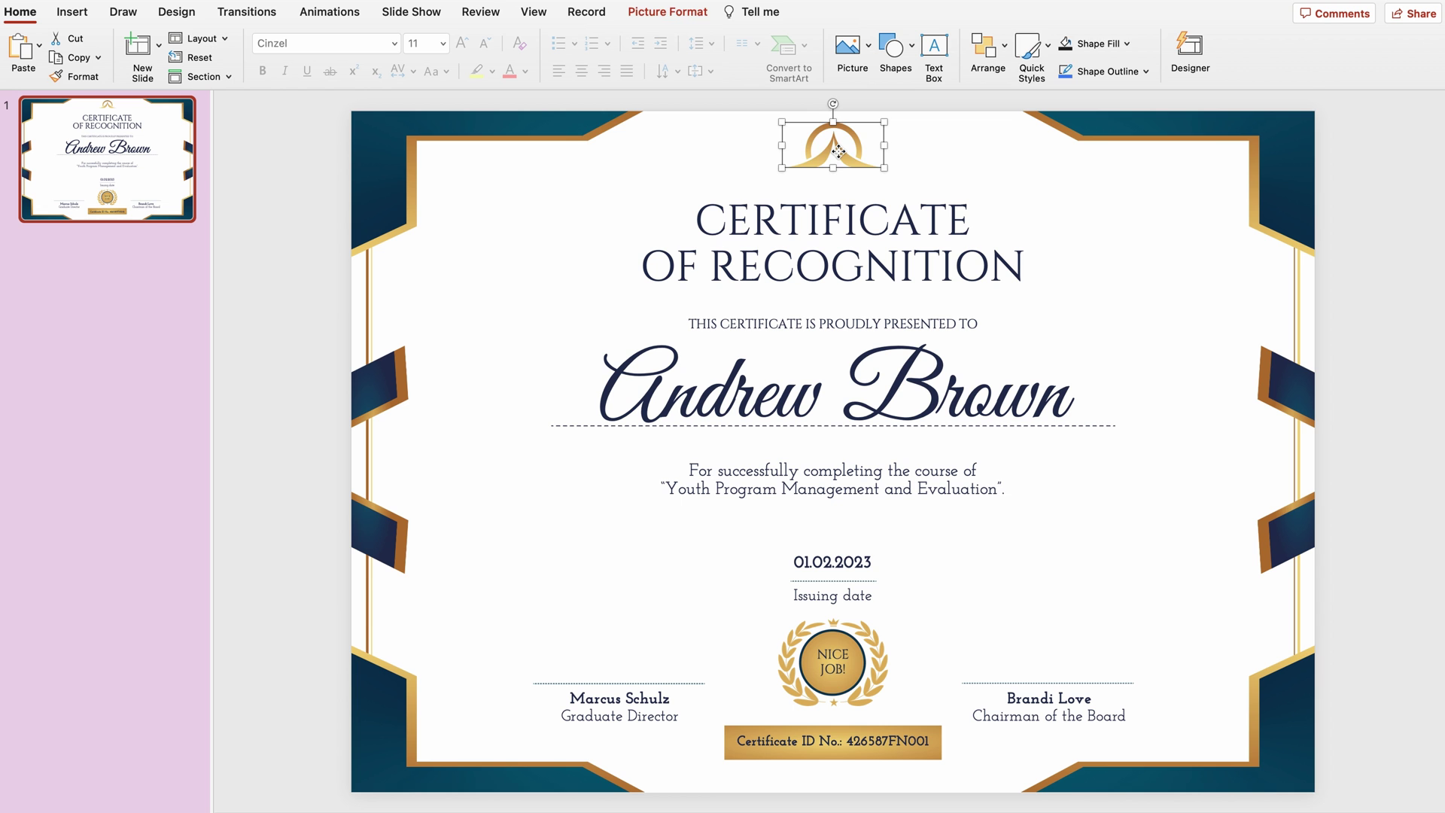
{"action": "key", "text": "Delete"}
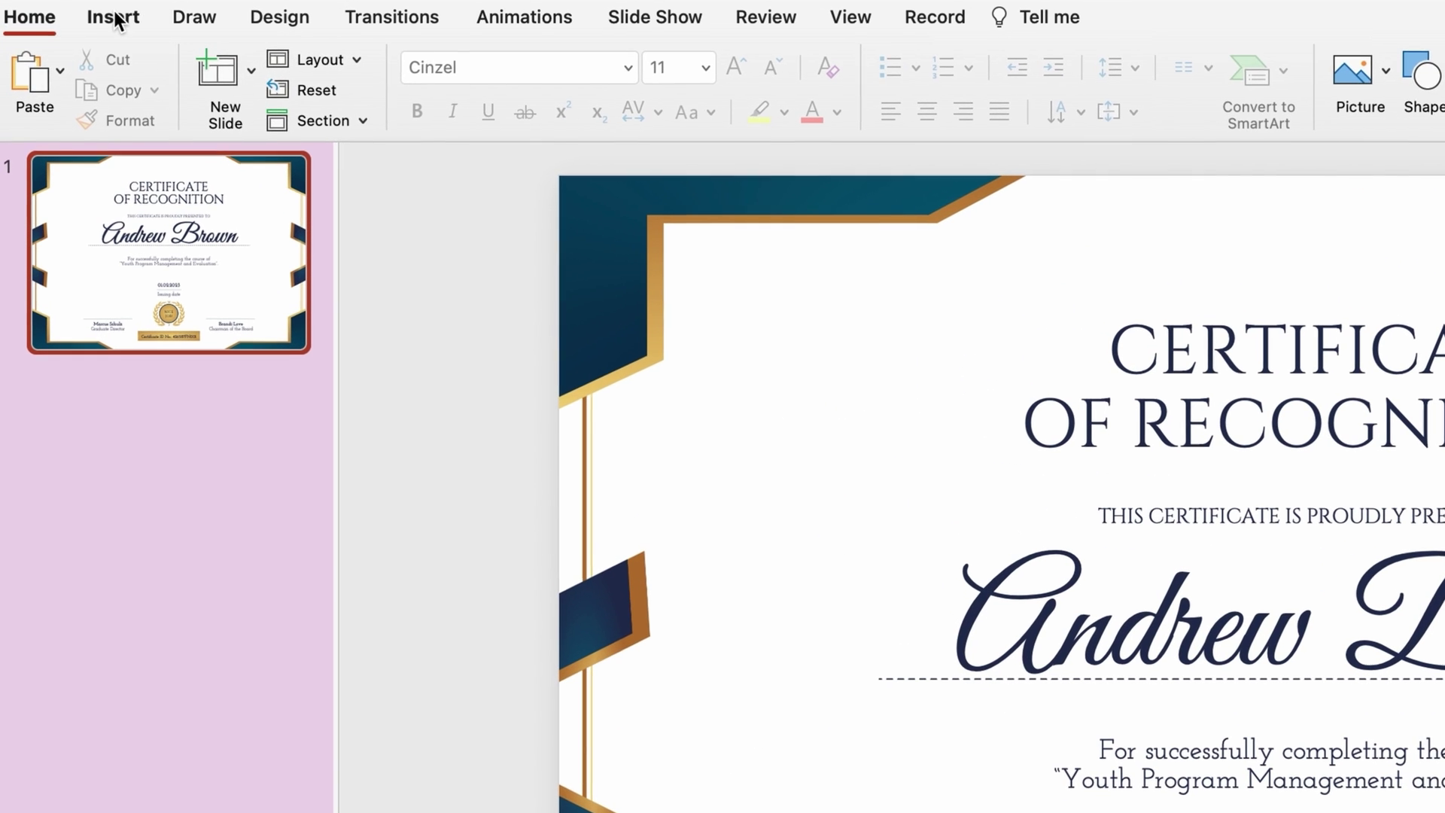
- Insert the picture file university-logo.png onto the slide
{"action": "left_click", "coordinate": [73, 11]}
{"action": "left_click", "coordinate": [254, 75]}
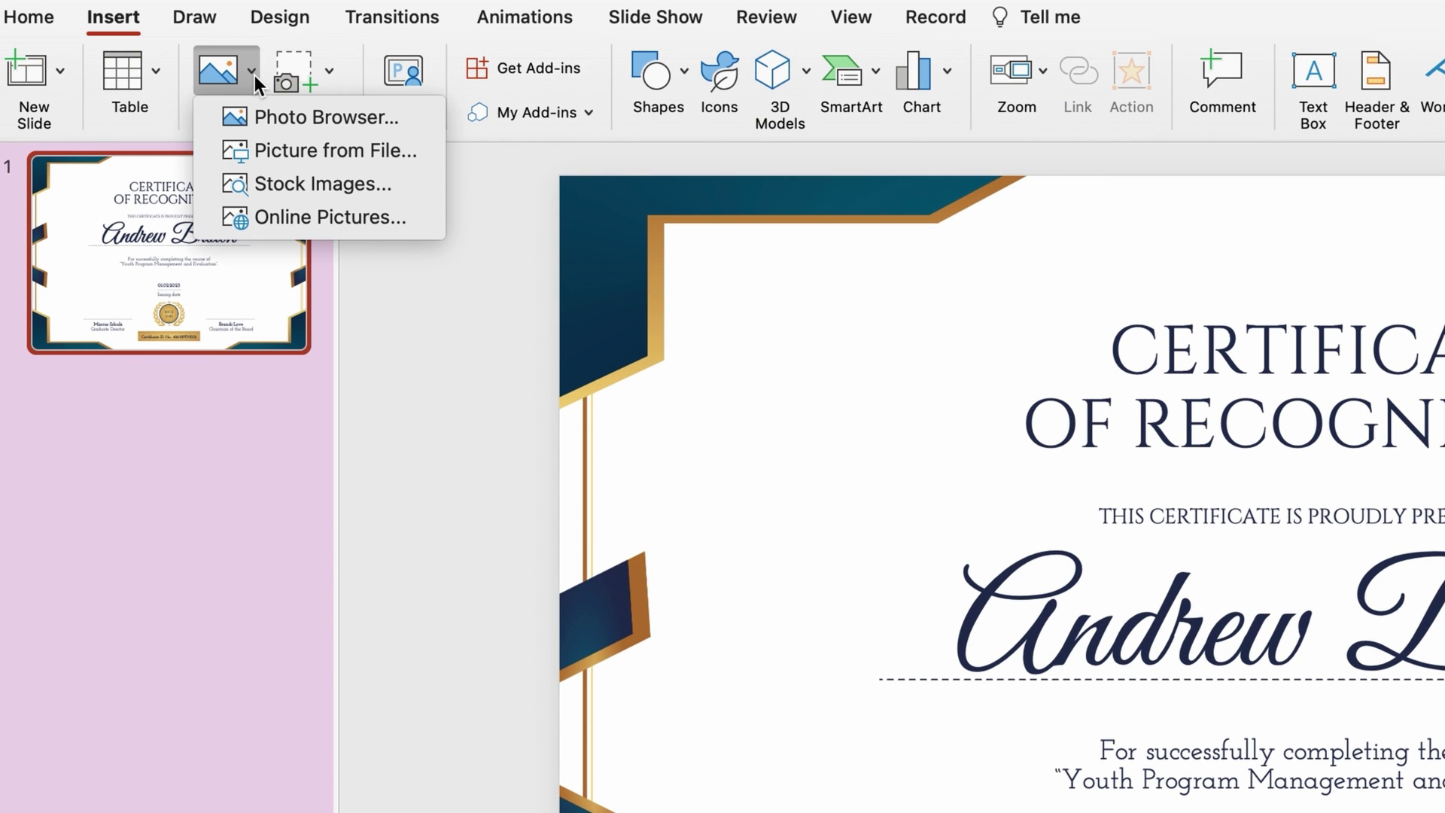
{"action": "left_click", "coordinate": [315, 150]}
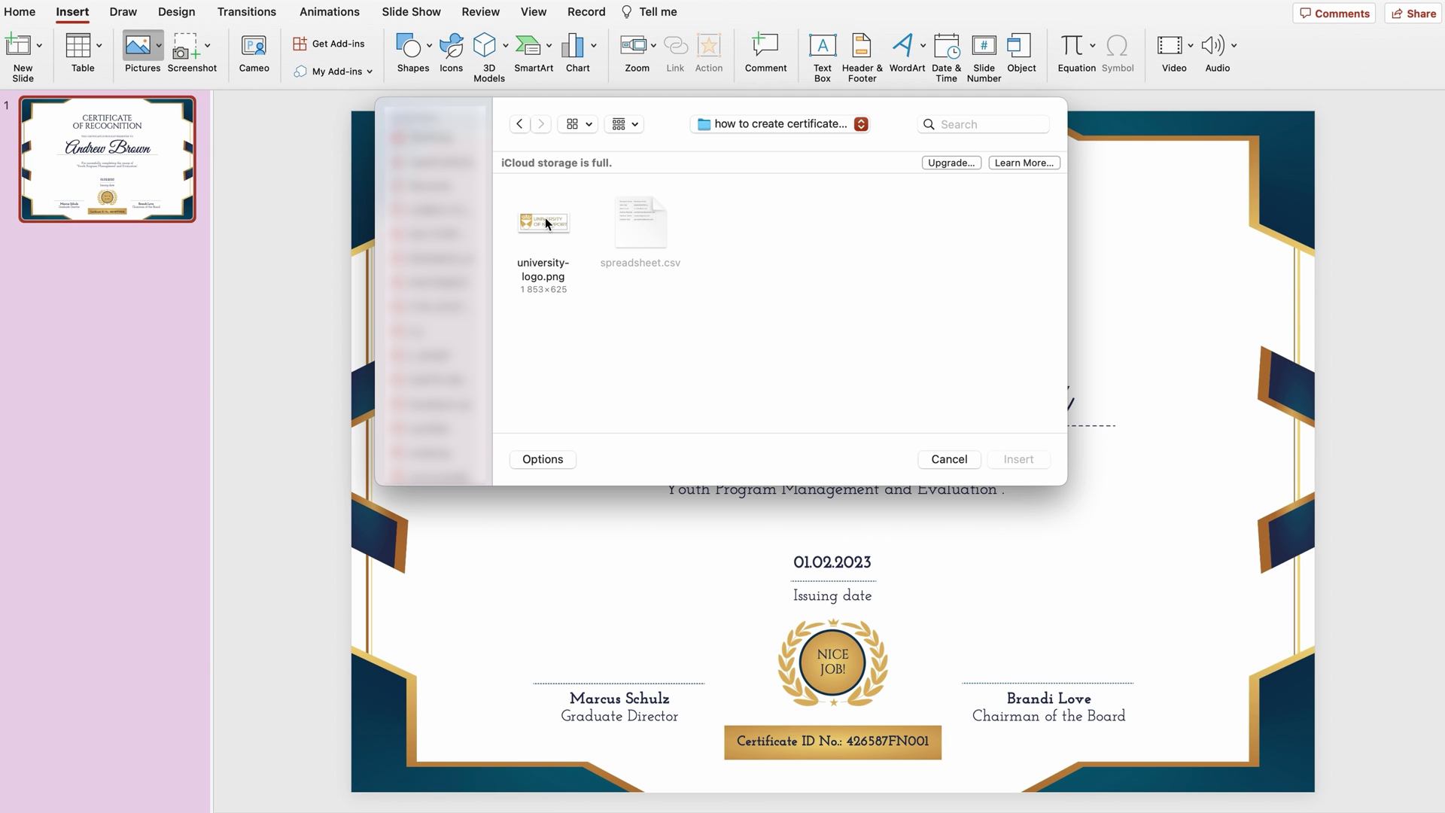
{"action": "left_click", "coordinate": [544, 219]}
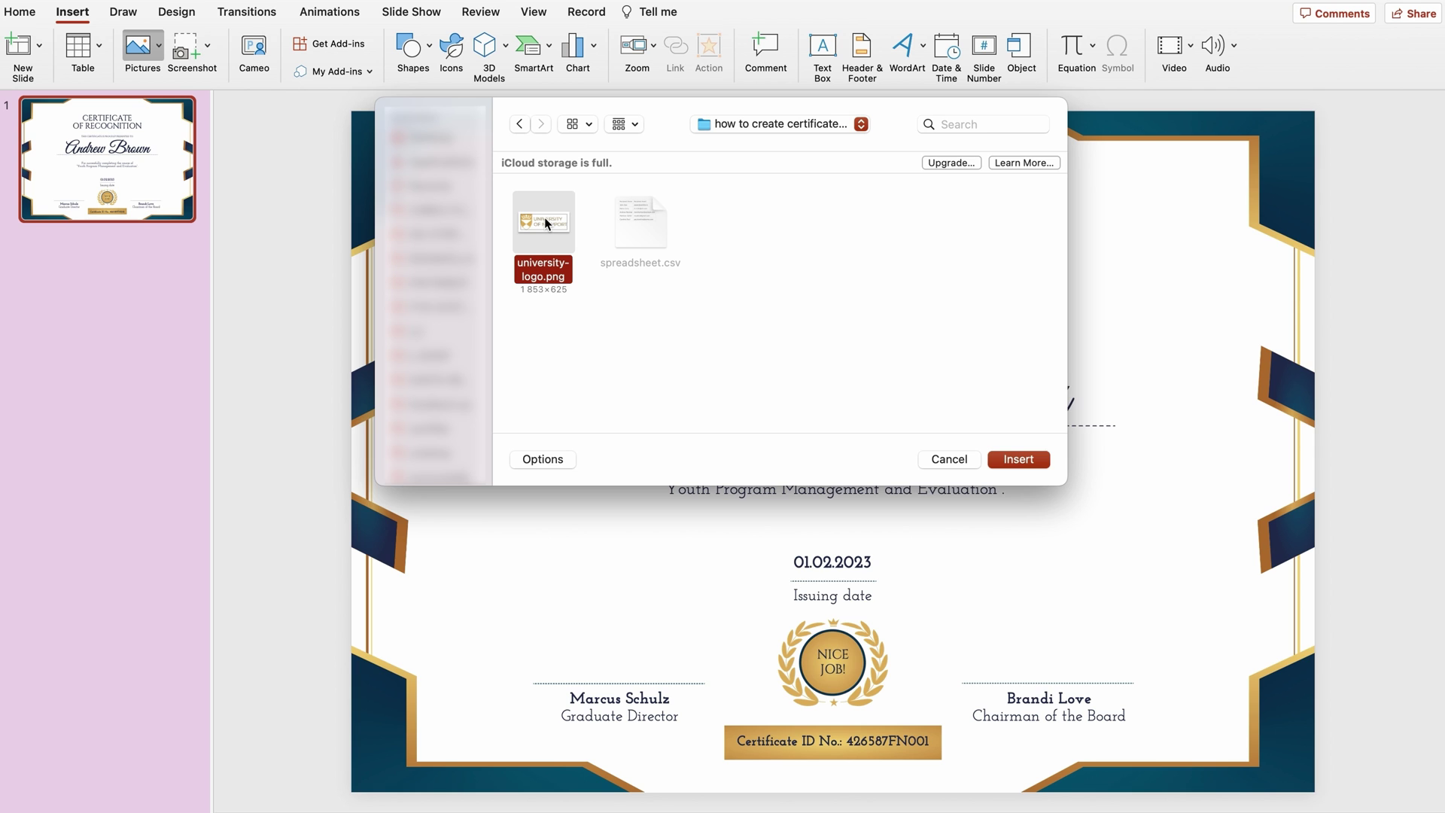
{"action": "key", "text": "space"}
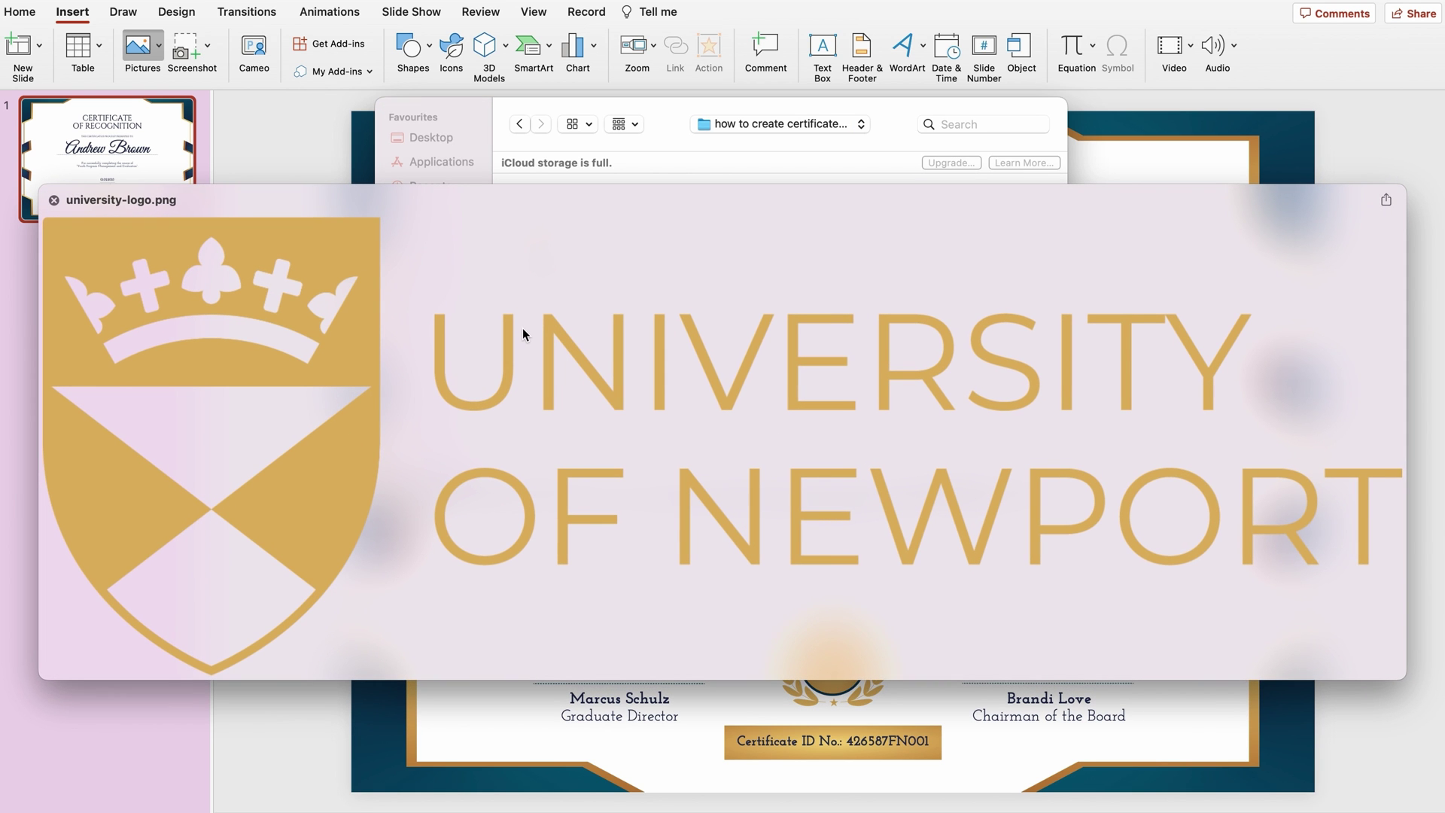
{"action": "key", "text": "space"}
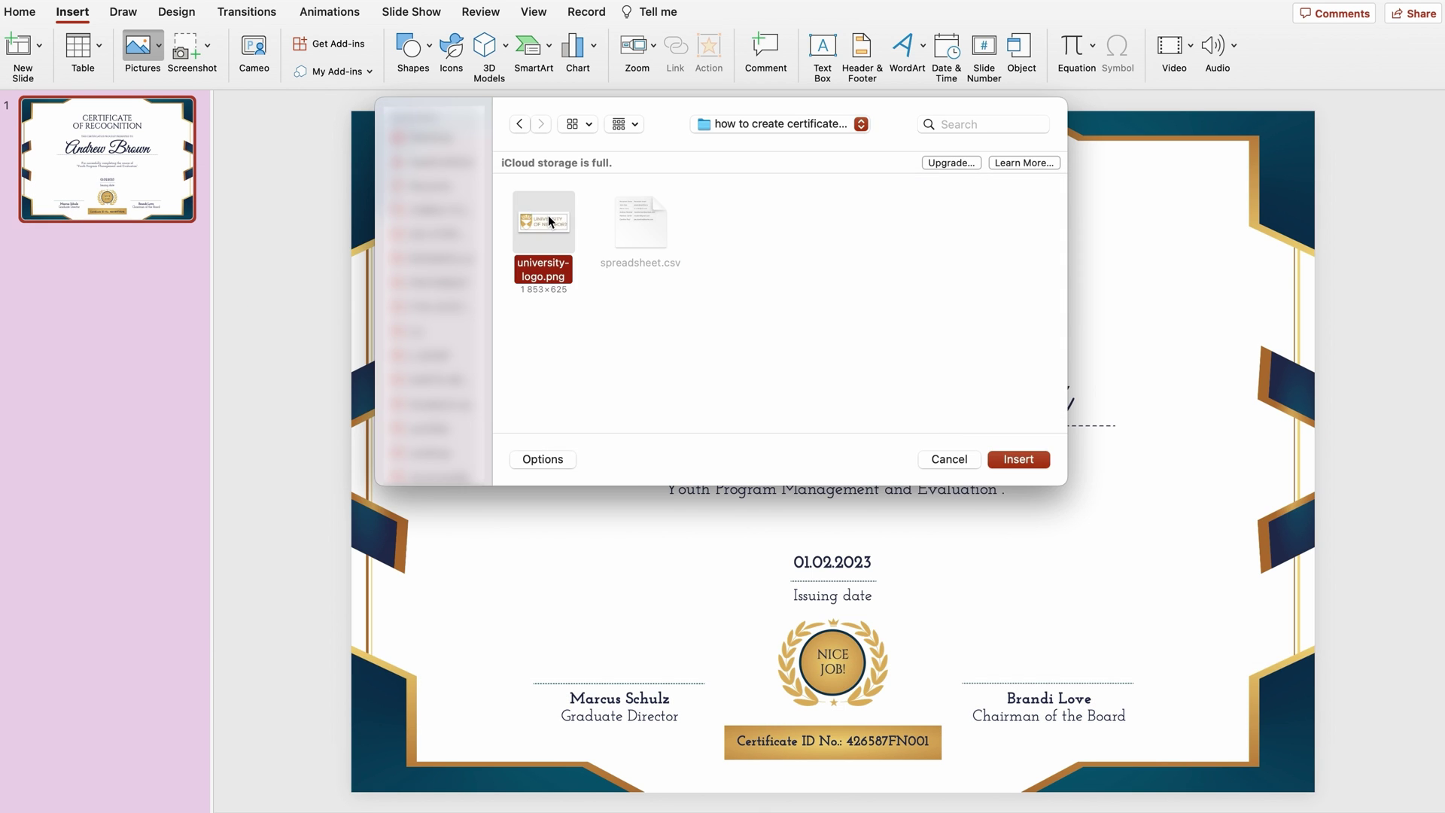
{"action": "double_click", "coordinate": [548, 215]}
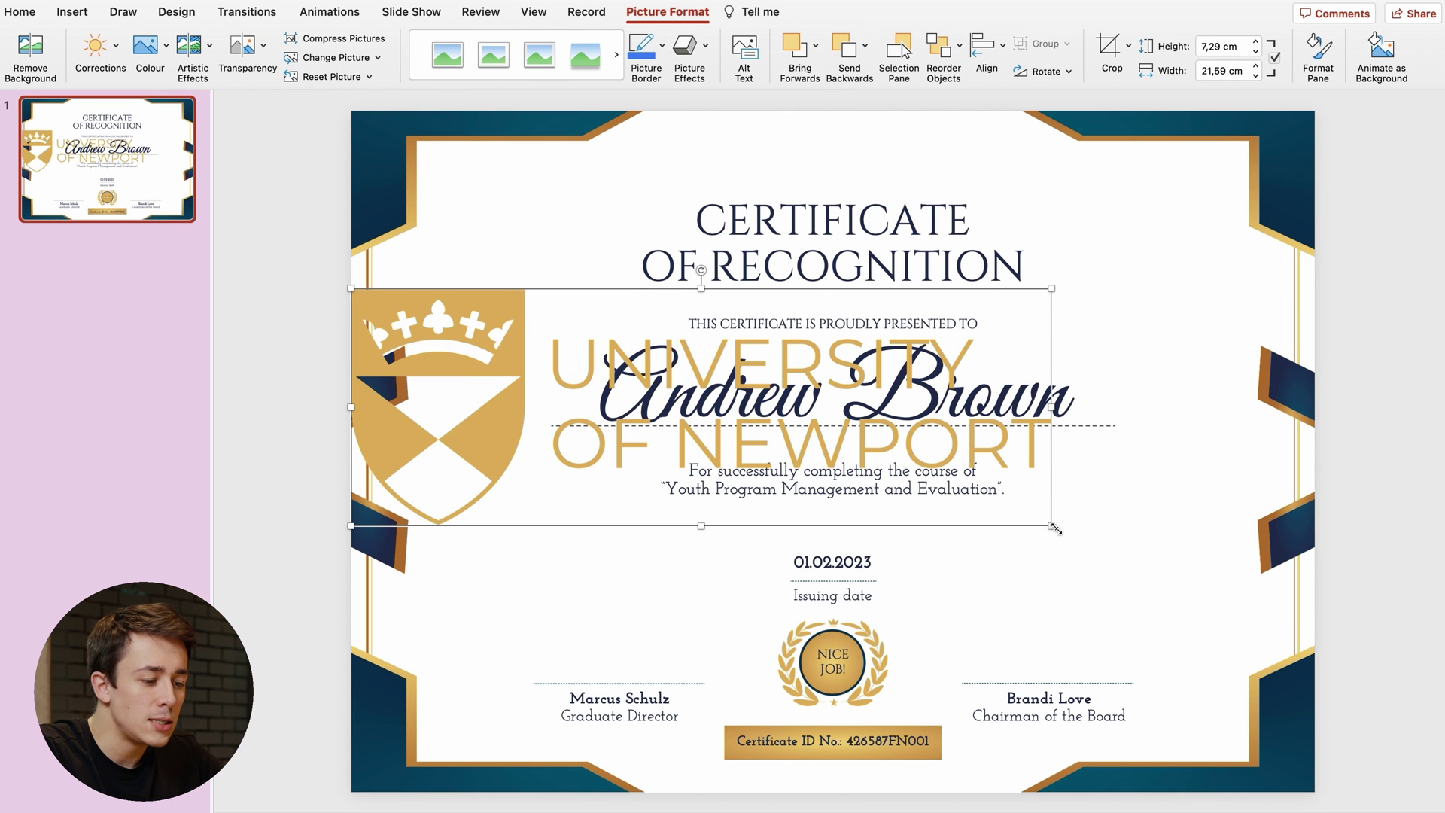
- Shrink the University of Newport logo, move it to the top, and centre it horizontally
{"action": "left_click_drag", "start_coordinate": [1056, 529], "coordinate": [793, 161]}
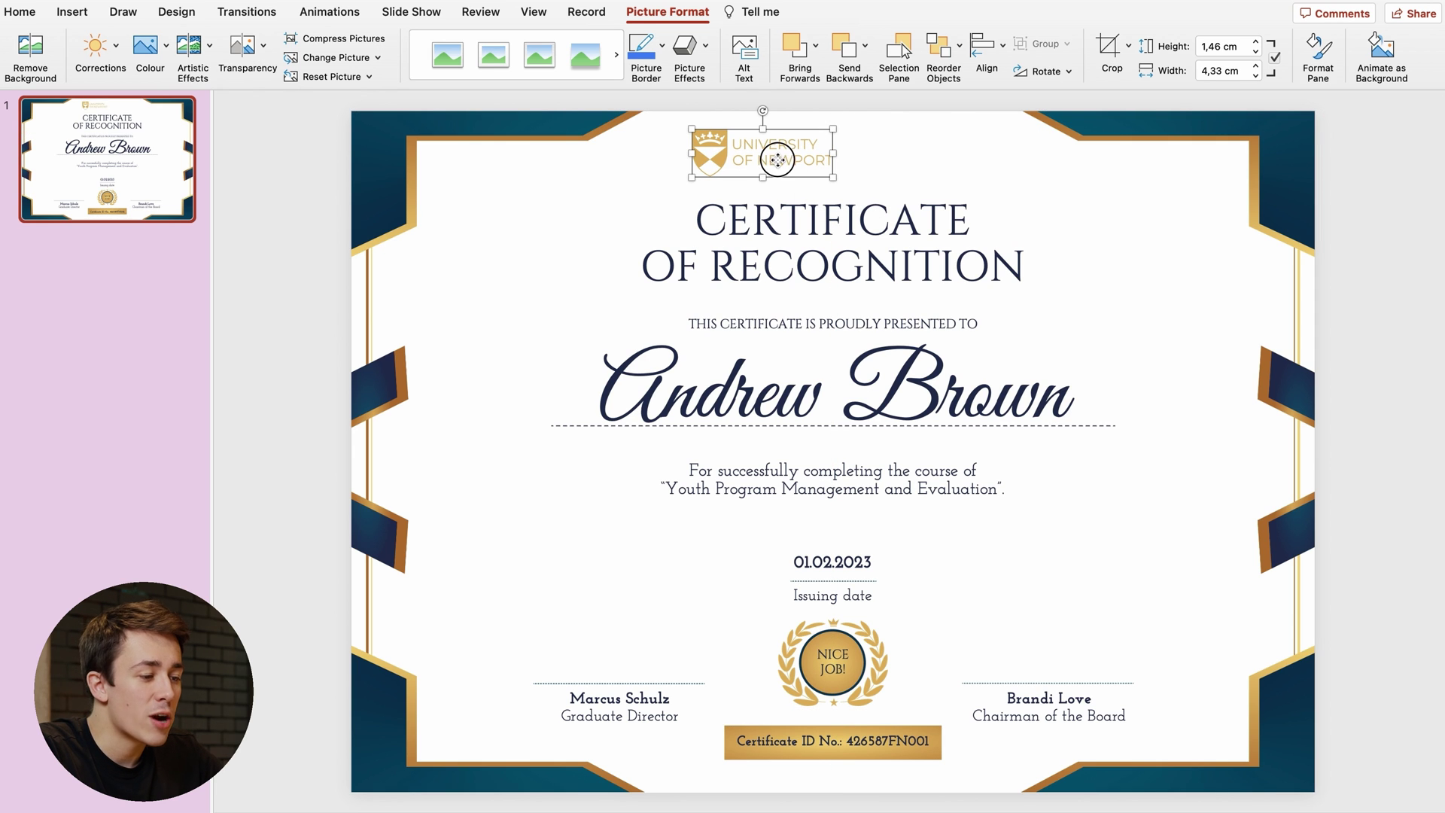
{"action": "mouse_move", "coordinate": [779, 162]}
{"action": "left_mouse_down"}
{"action": "mouse_move", "coordinate": [833, 158]}
{"action": "mouse_move", "coordinate": [776, 164]}
{"action": "left_mouse_up"}
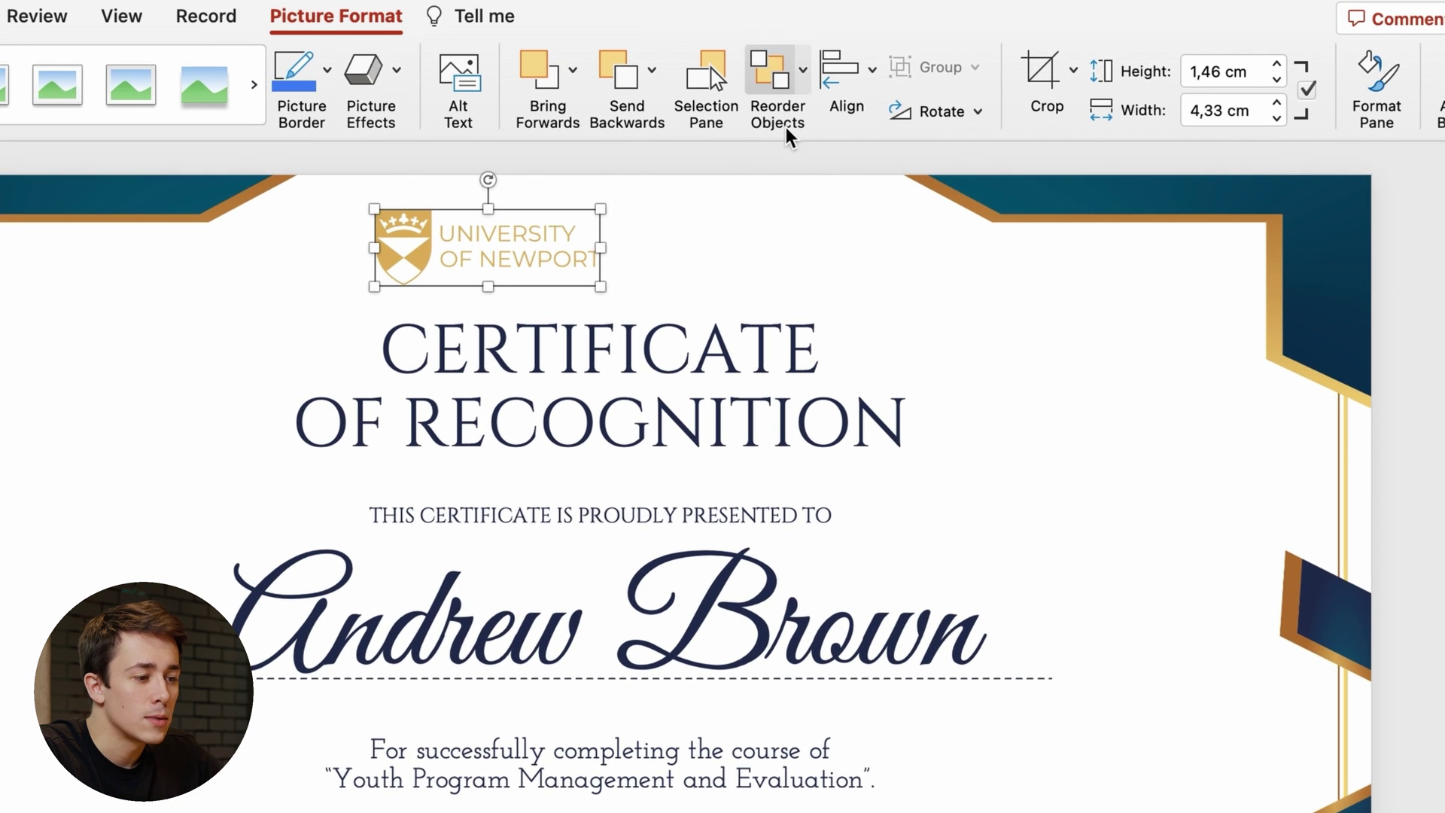
{"action": "left_click", "coordinate": [867, 75]}
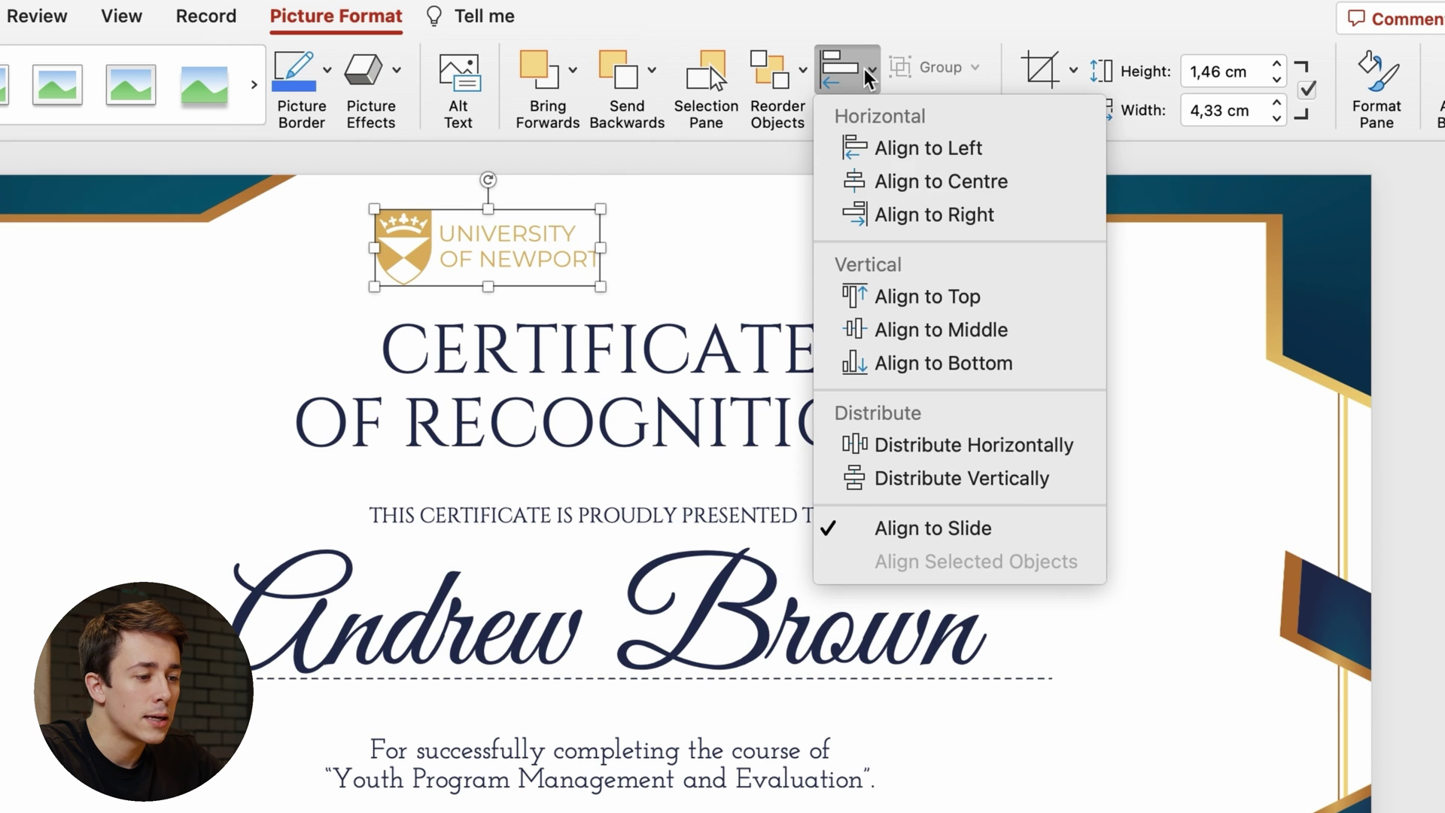
{"action": "left_click", "coordinate": [968, 197]}
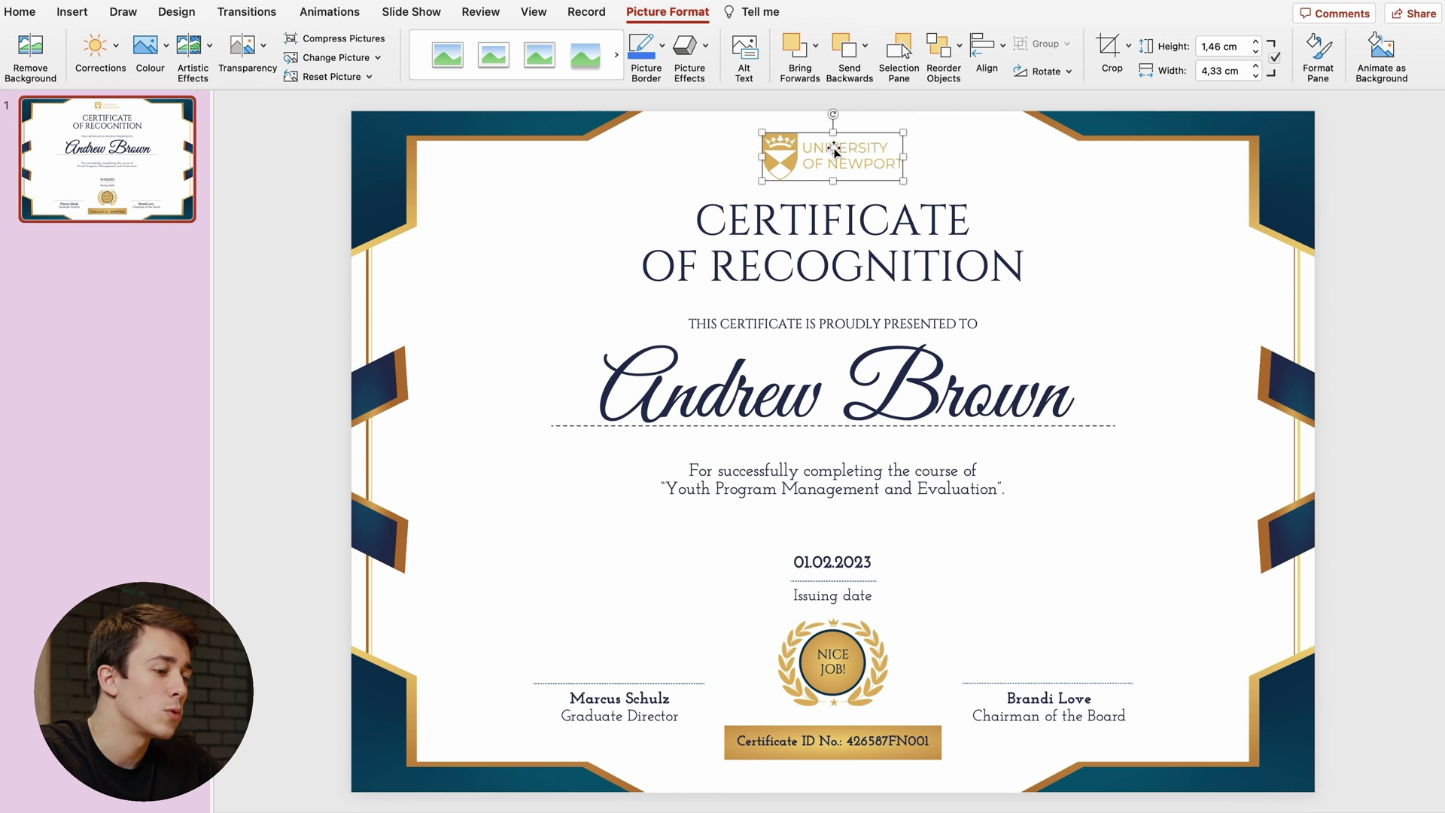
{"action": "left_click", "coordinate": [1352, 200]}
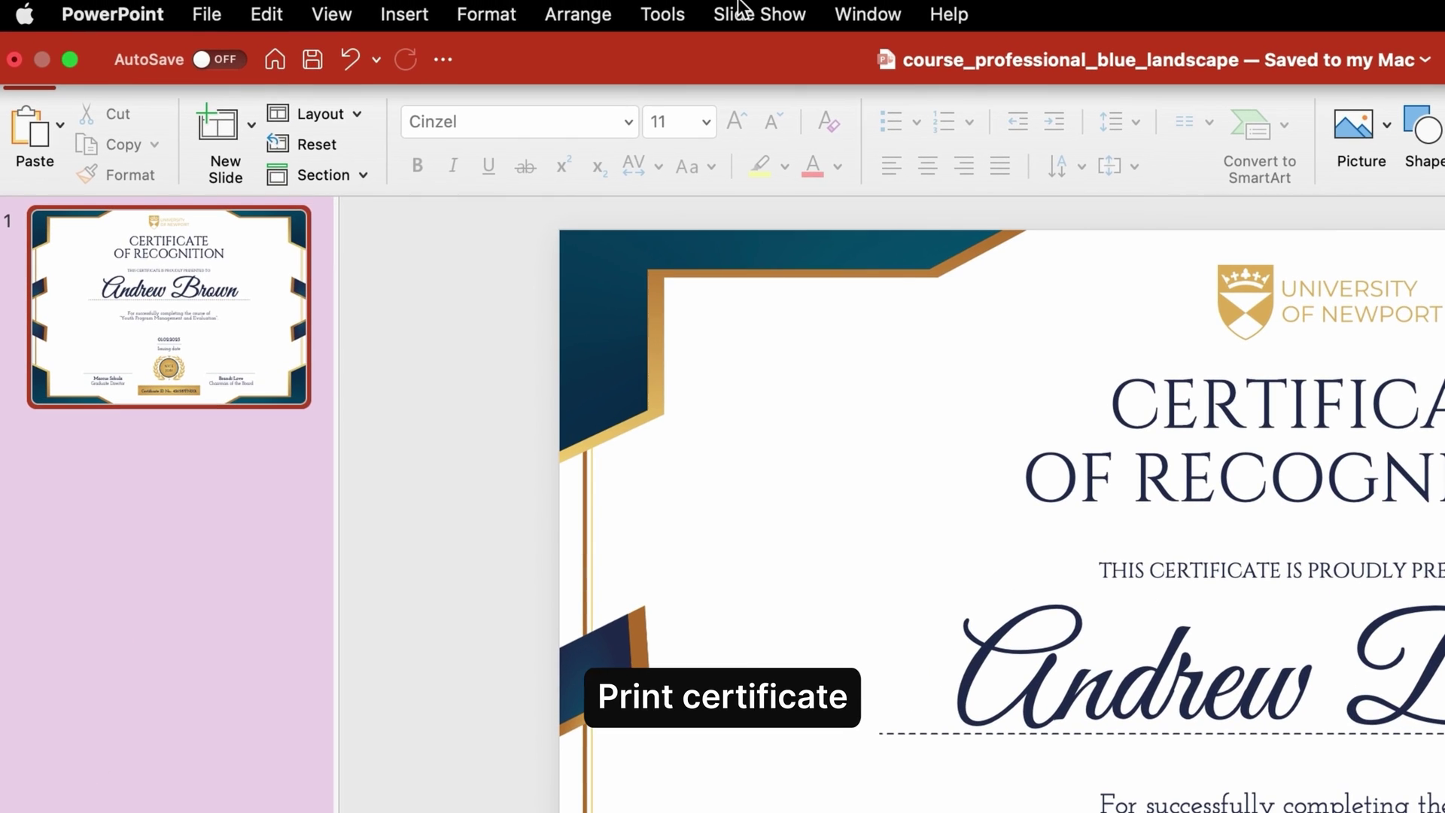
{"action": "left_click", "coordinate": [207, 13]}
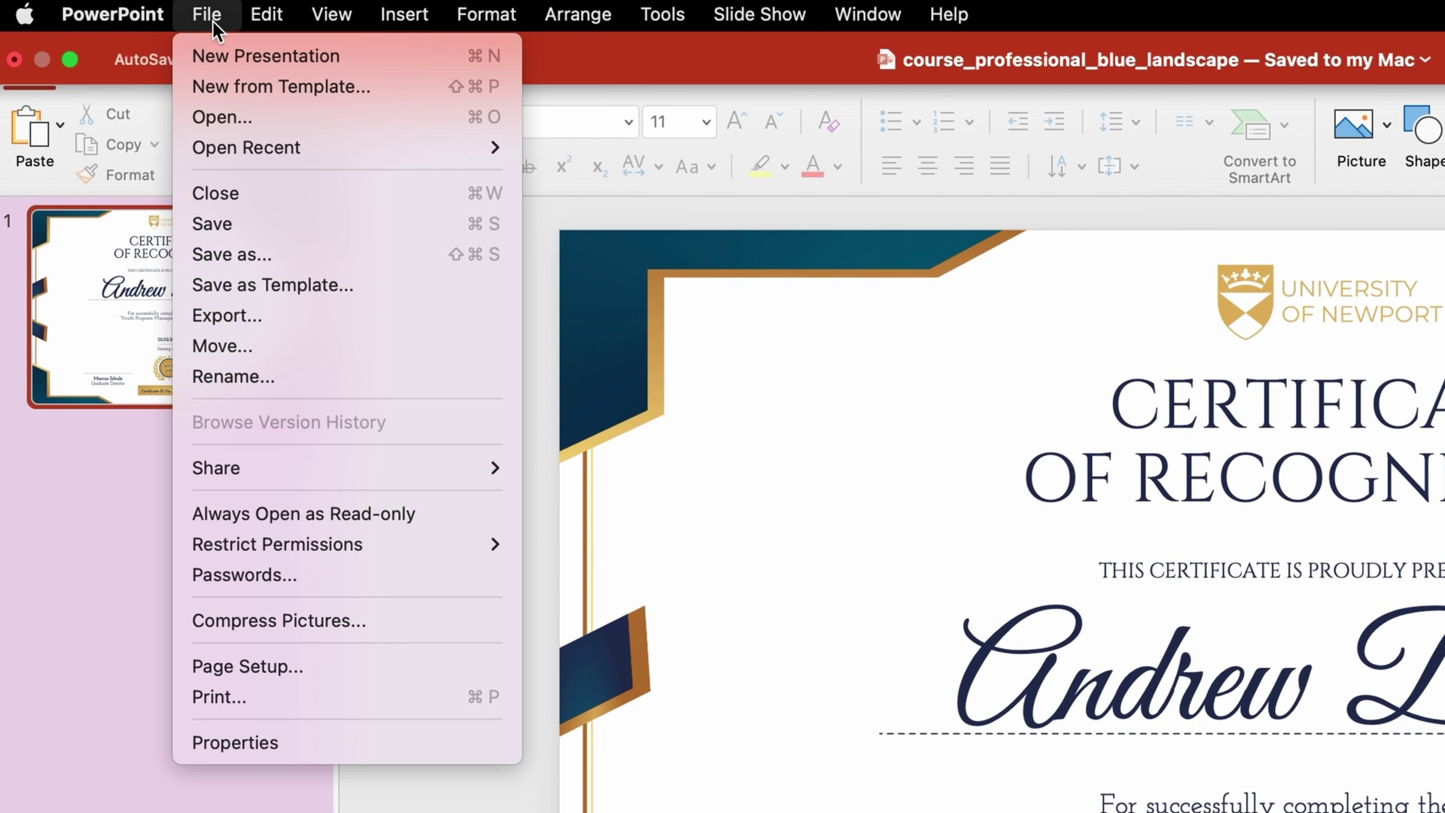
{"action": "left_click", "coordinate": [376, 696]}
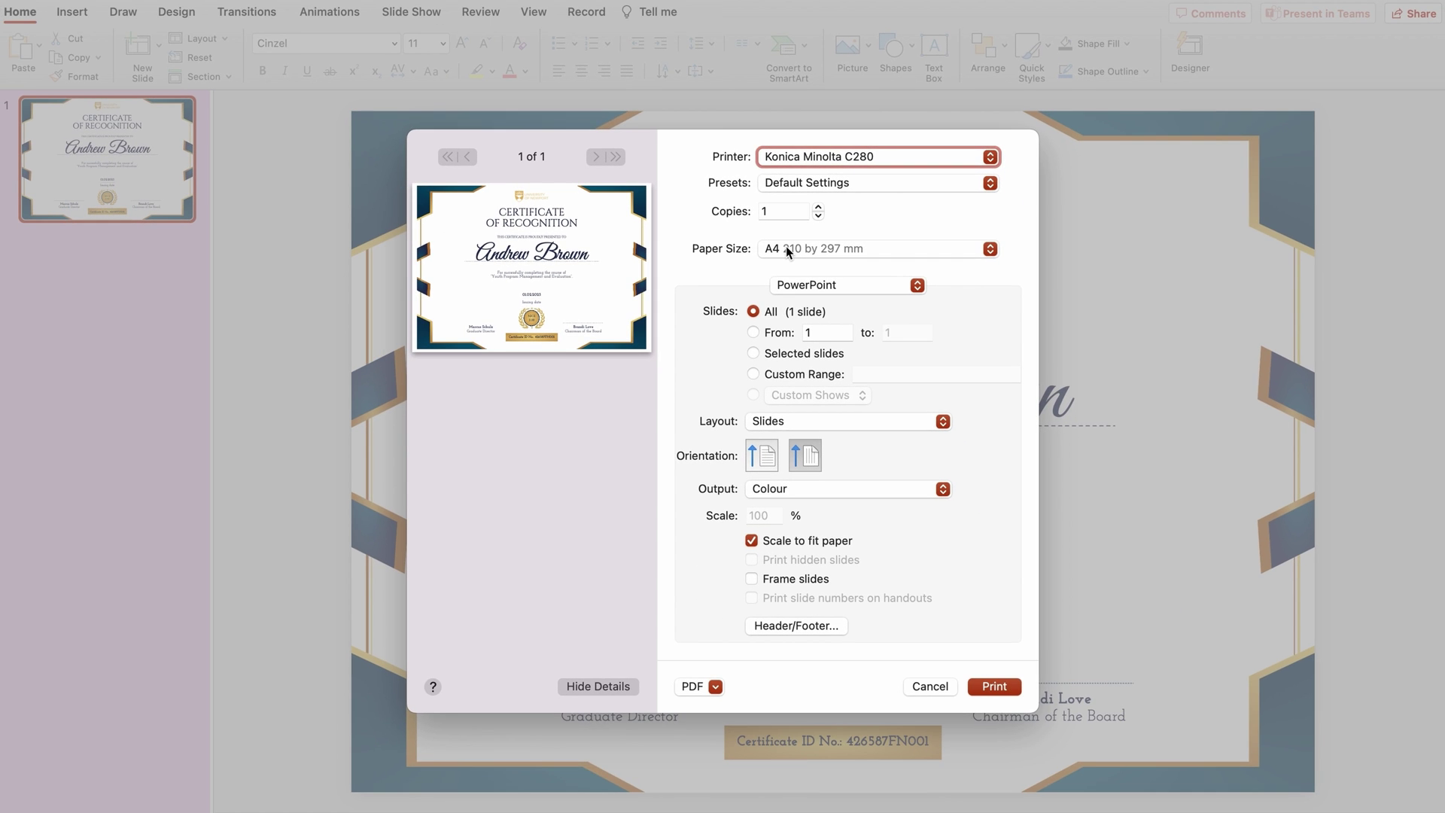
{"action": "left_click", "coordinate": [930, 685]}
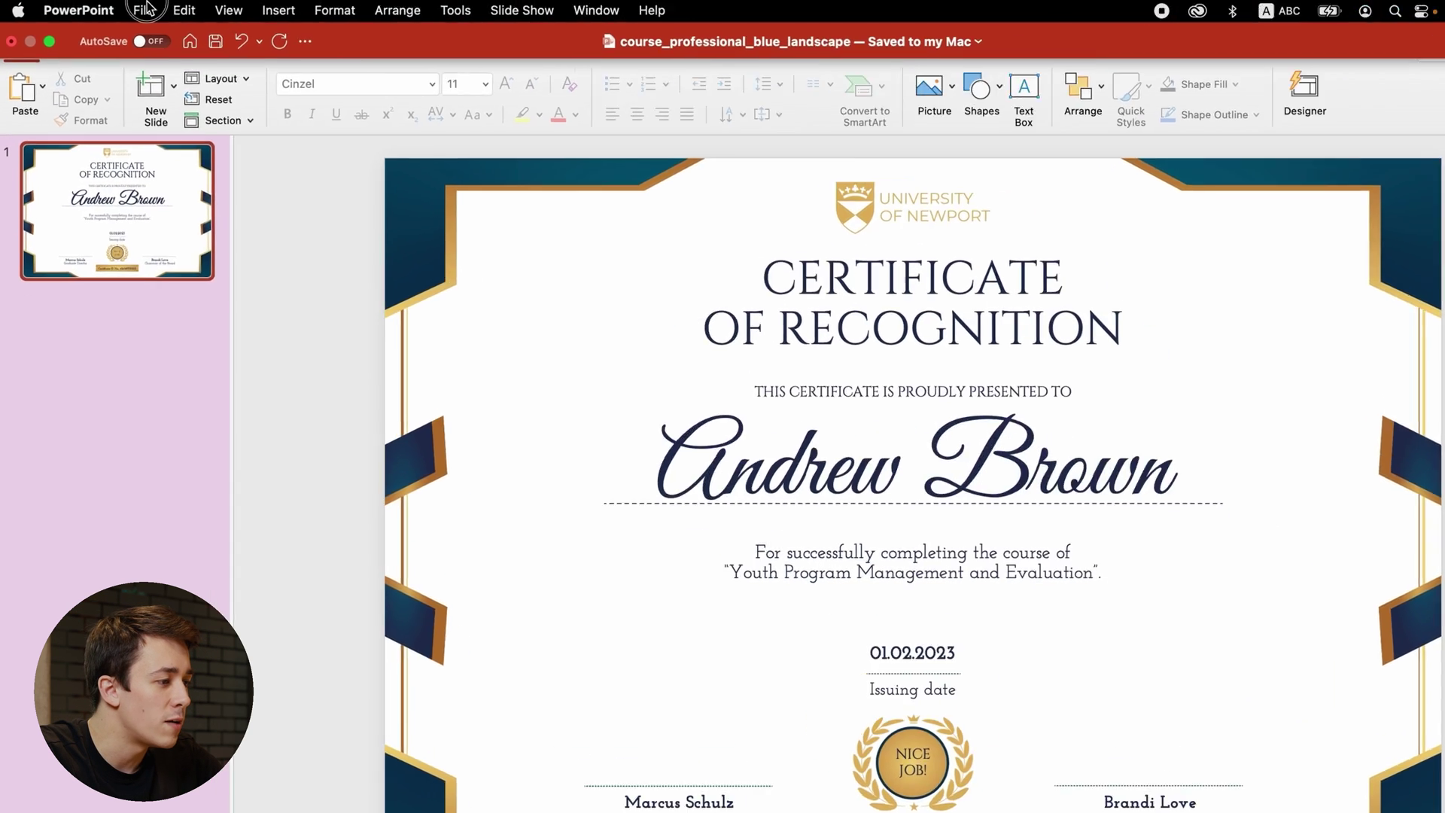
- Save the certificate in PDF format as 'certificate of recognition'
{"action": "left_click", "coordinate": [130, 11]}
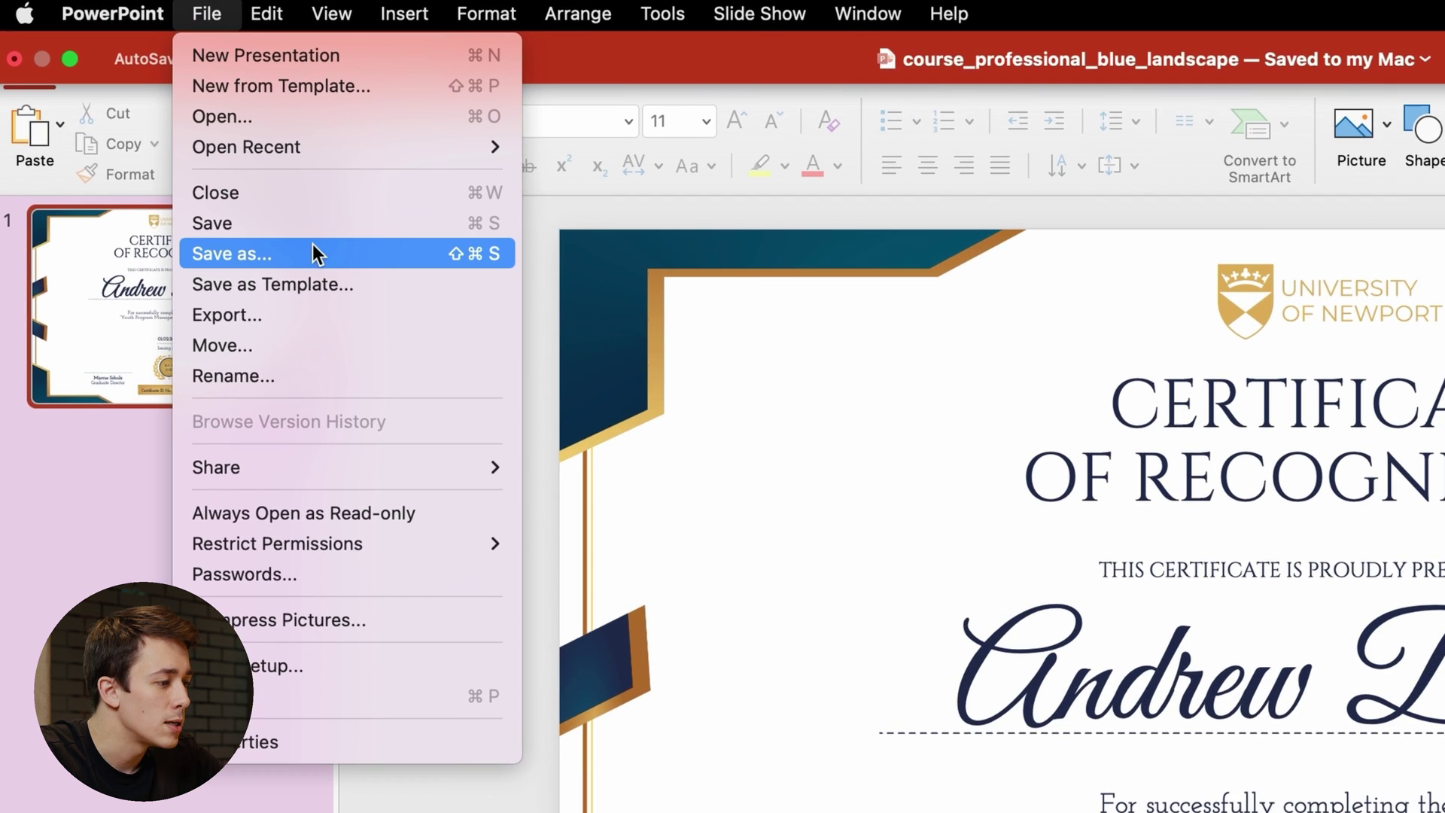
{"action": "left_click", "coordinate": [316, 256]}
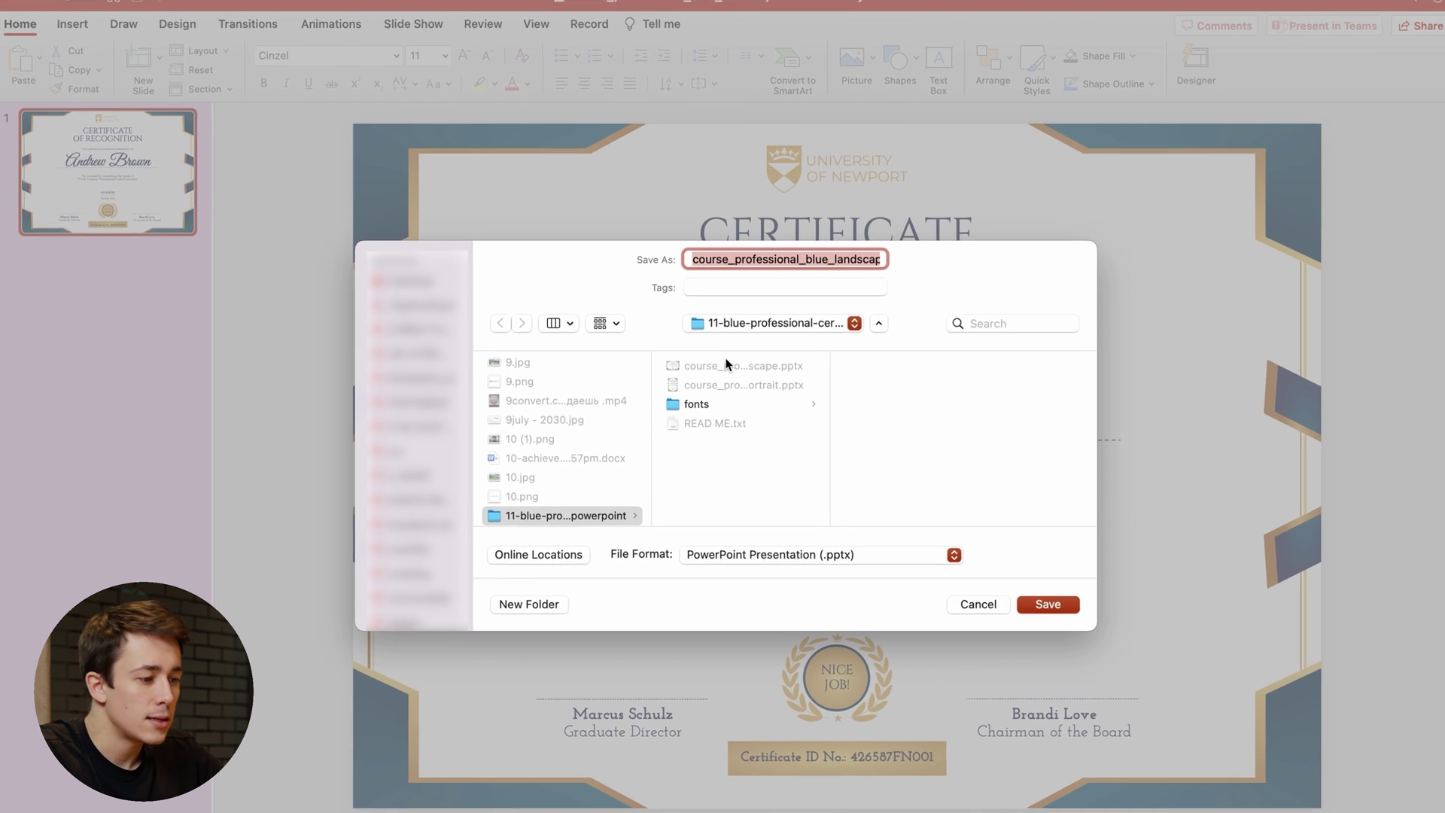
{"action": "type", "text": "certificate o"}
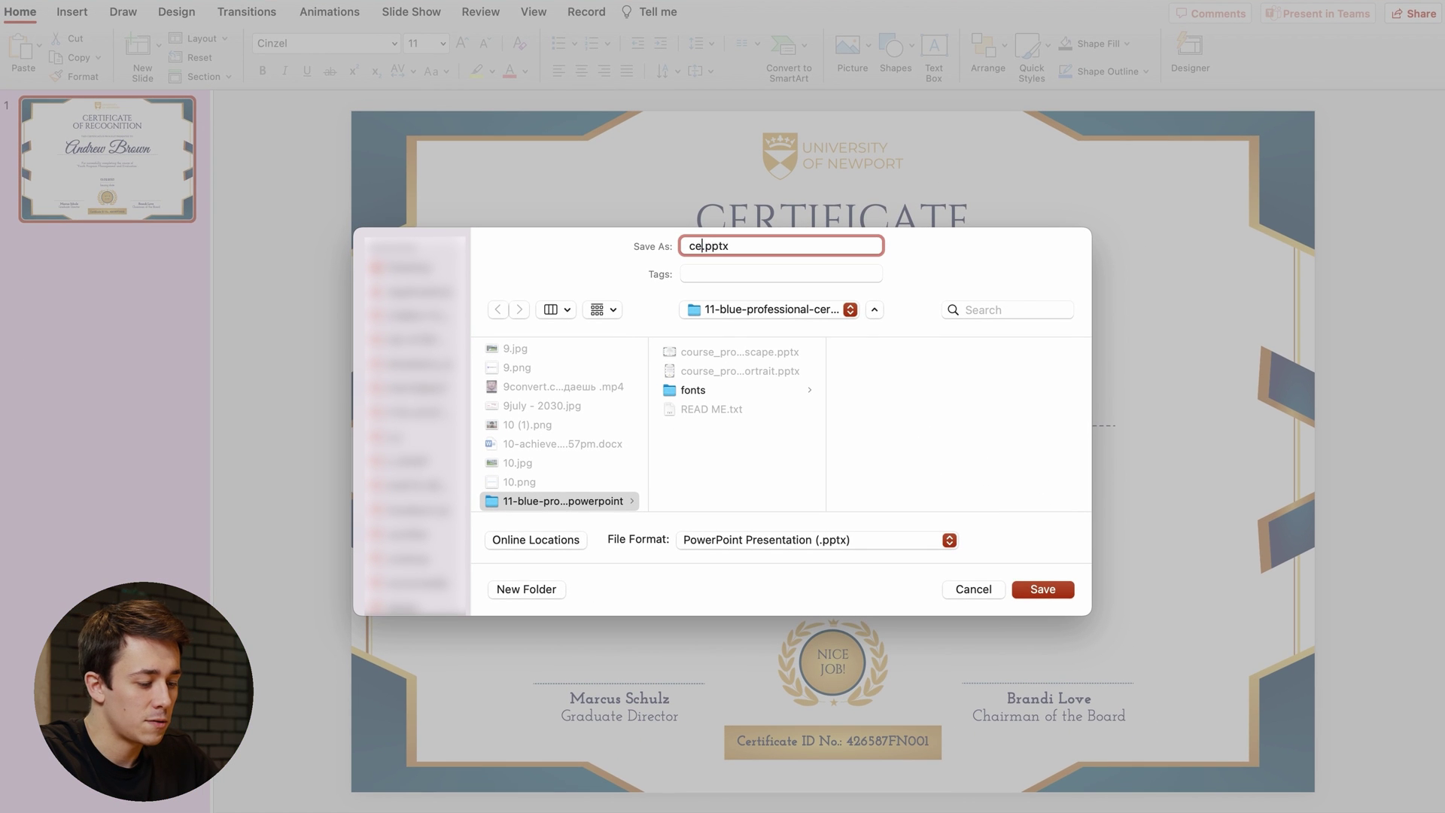
{"action": "type", "text": "f recognition"}
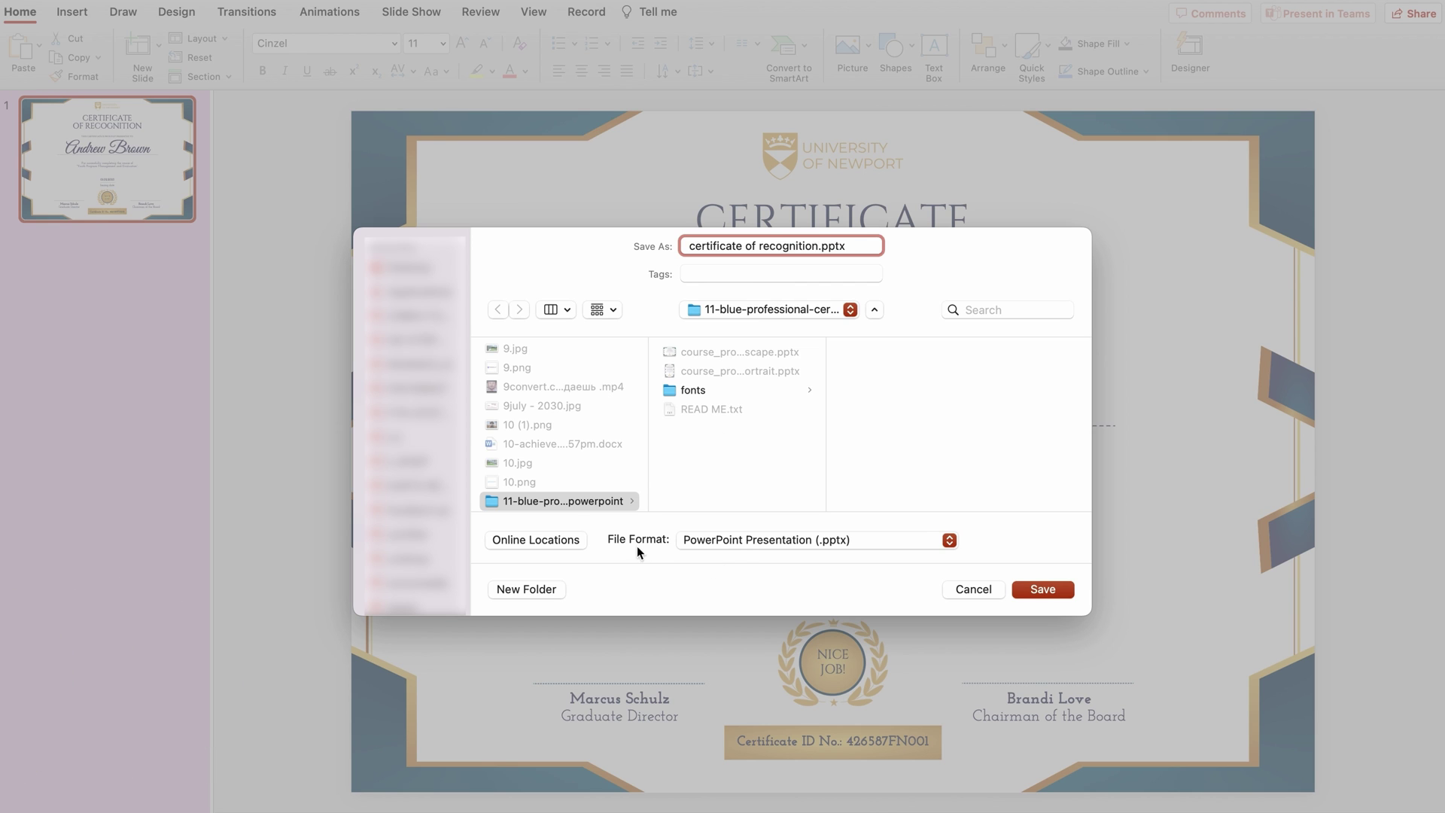
{"action": "left_click", "coordinate": [739, 540]}
{"action": "left_click", "coordinate": [753, 693]}
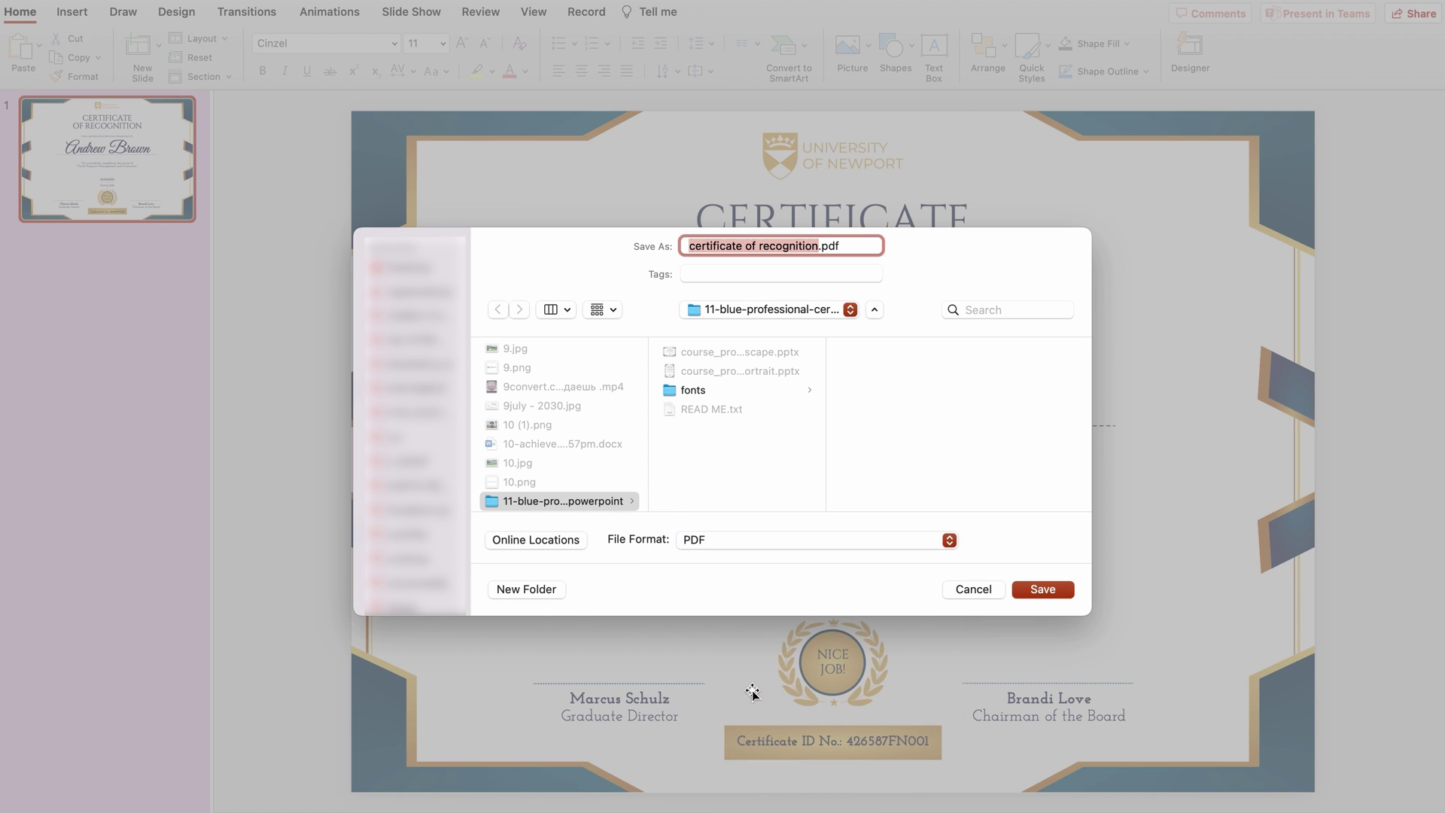
{"action": "left_click", "coordinate": [1032, 594]}
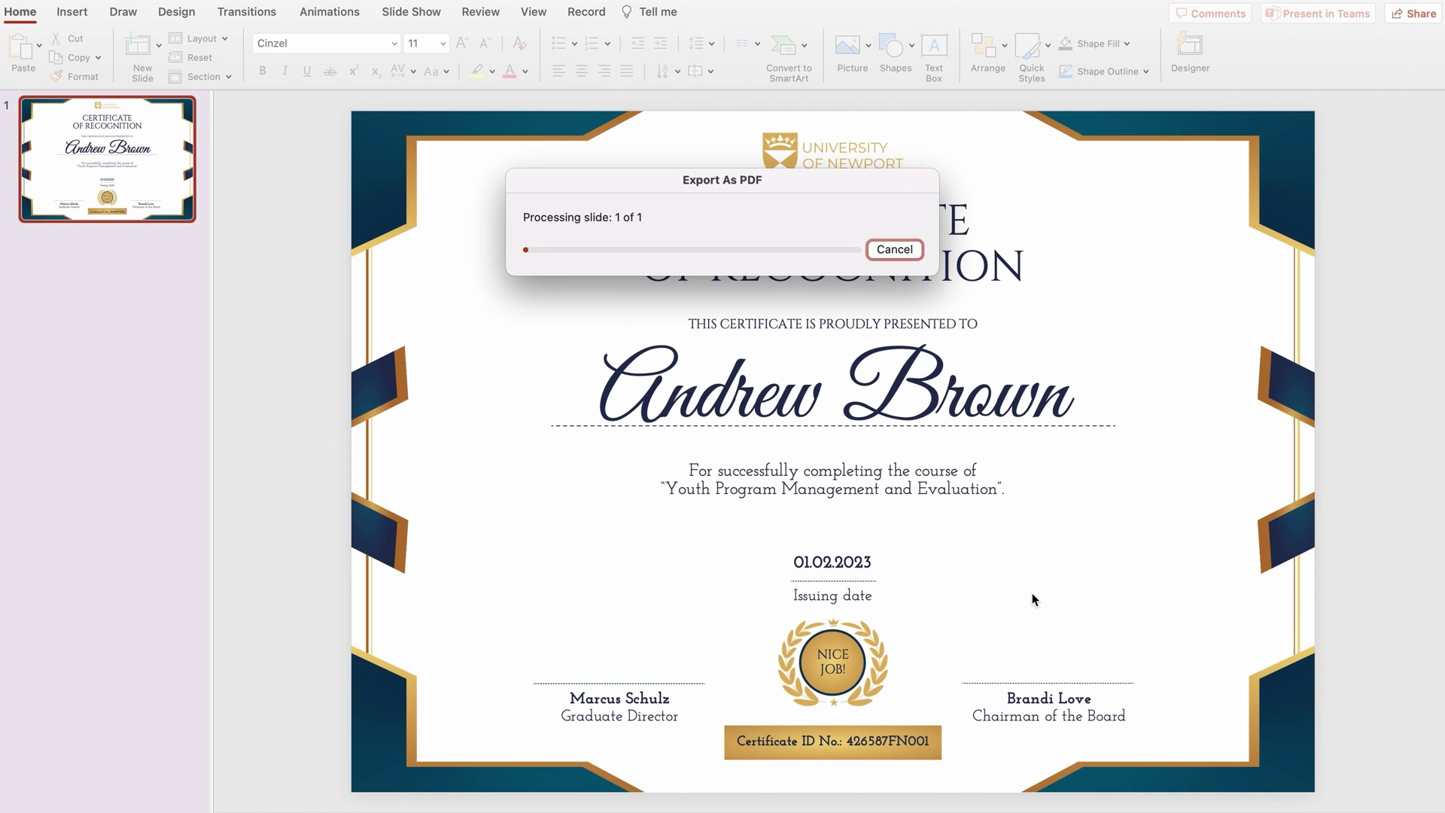